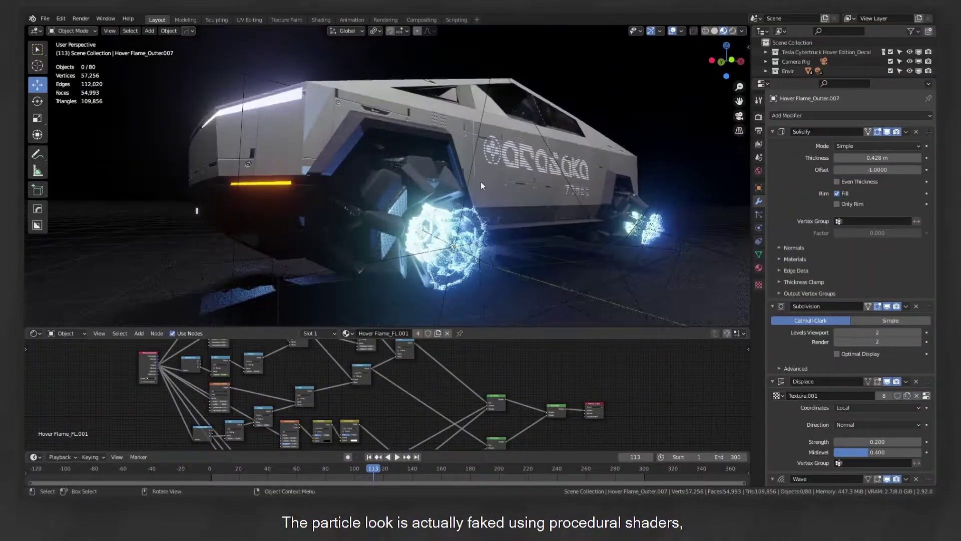
- Return to frame 1, switch to solid shading and toggle the modifier visibility of the front wheel's flame mesh
scroll(450, 407, "down", 2)
middle_click_drag(455, 402, 504, 421)
left_click(369, 457)
key("z")
key("alt+v")
left_click(491, 213)
key("alt+v")
scroll(863, 279, "down", 5)
scroll(847, 306, "up", 5)
key("alt+v")
left_click(428, 173)
key("alt+v")
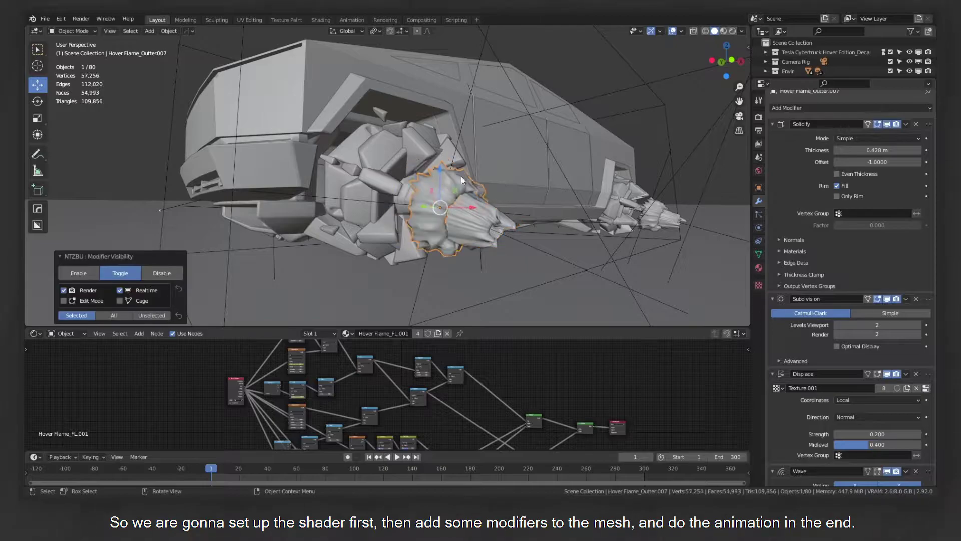
- Deselect everything, play the hover flame animation in solid view and change the viewport shading
key("alt+a")
scroll(532, 197, "down", 2)
key("space")
middle_click_drag(530, 208, 518, 233)
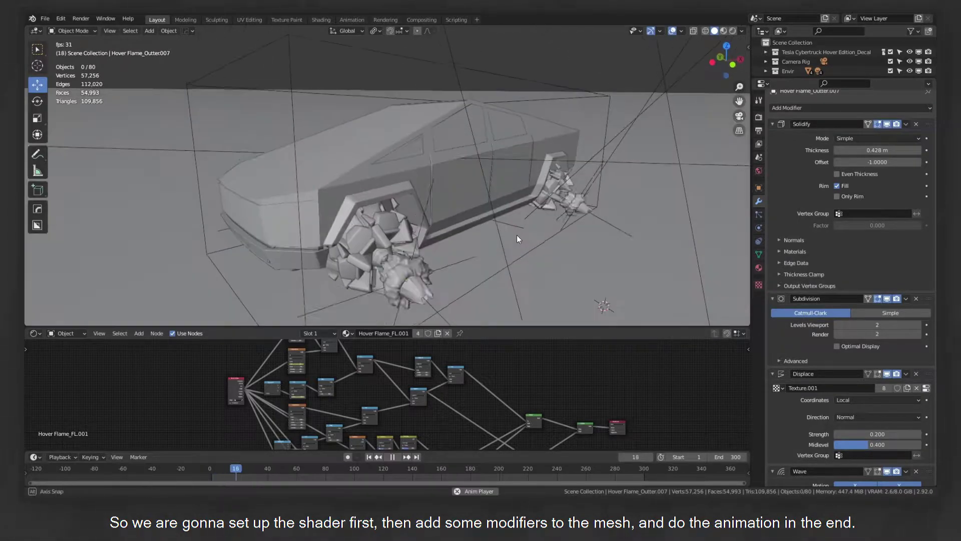
scroll(511, 228, "down", 1)
key("z")
left_click(507, 294)
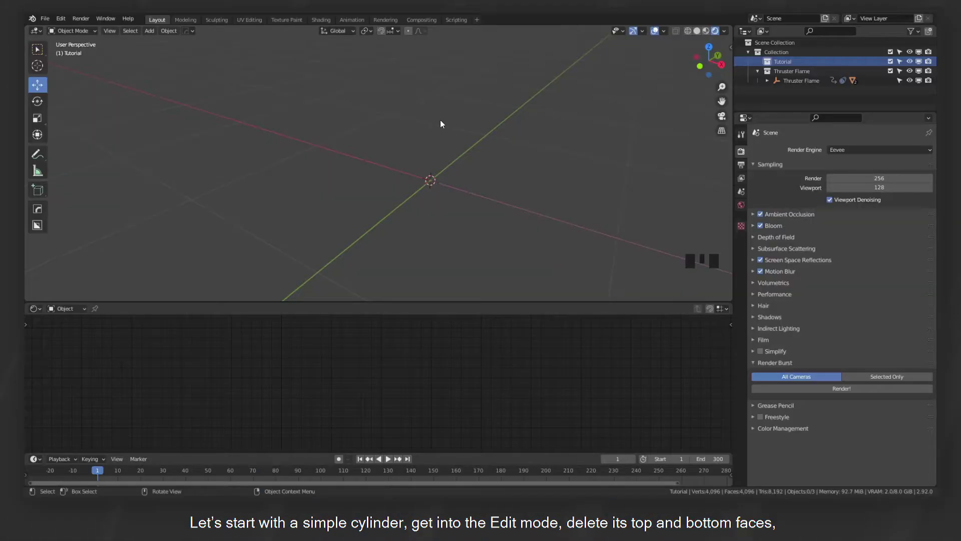
- Add a cylinder mesh to the Tutorial collection and enter Edit Mode on it
key("shift+a")
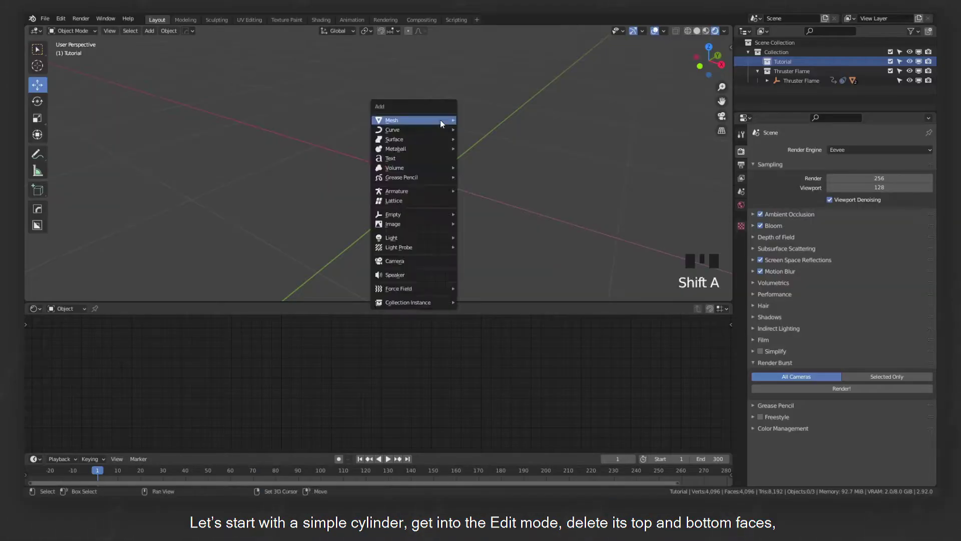
mouse_move(440, 123)
left_click(491, 168)
scroll(416, 130, "down", 7)
key("Tab")
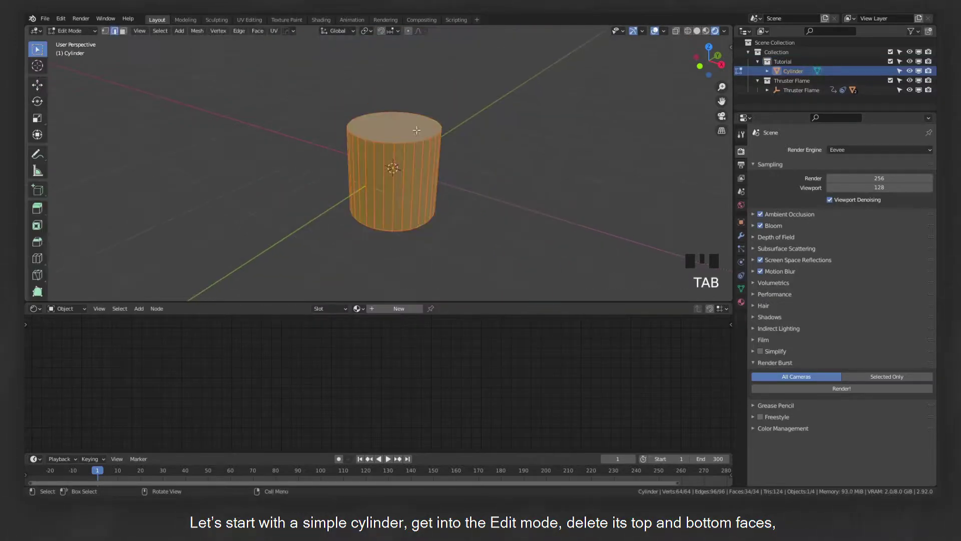
- Delete the cylinder's top and bottom faces
key("3")
left_click(416, 131)
mouse_move(416, 130)
middle_mouse_down()
mouse_move(413, 200)
mouse_move(413, 142)
middle_mouse_up()
left_click(412, 205, "shift")
left_click(415, 204)
- Select the cylinder's top edge loop and scale it inward to form a tapered, open cone
scroll(414, 142, "up", 2)
key("2")
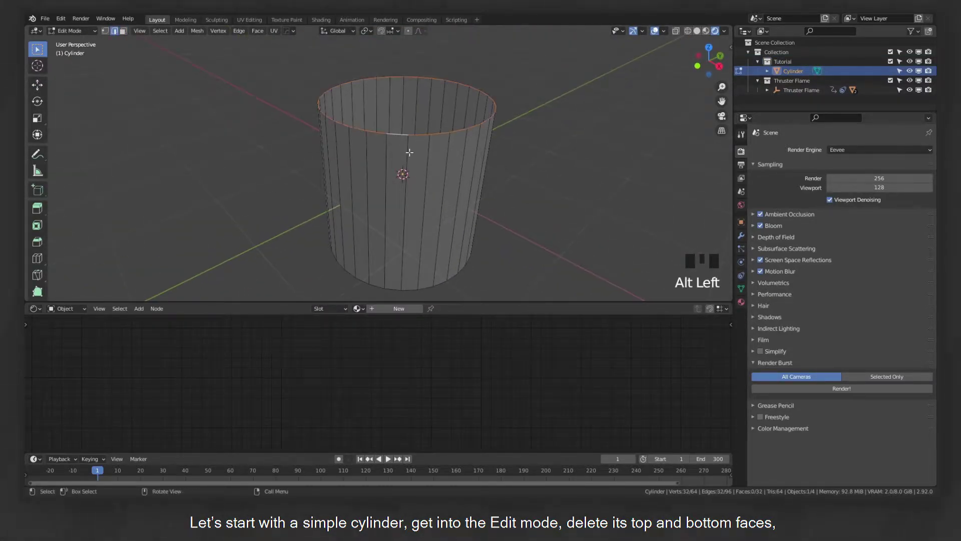
key("s")
left_click(410, 152)
mouse_move(442, 135)
middle_mouse_down()
mouse_move(455, 210)
mouse_move(451, 129)
mouse_move(459, 136)
middle_mouse_up()
- Scale the whole mesh by 0.5 along the Z axis
key("a")
key("a")
key("a")
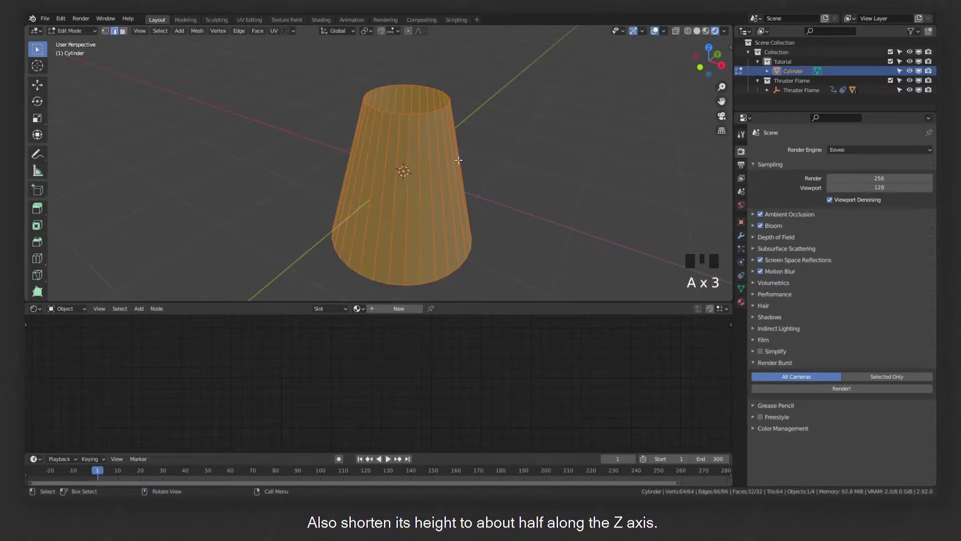
type("sz0.5")
key("Return")
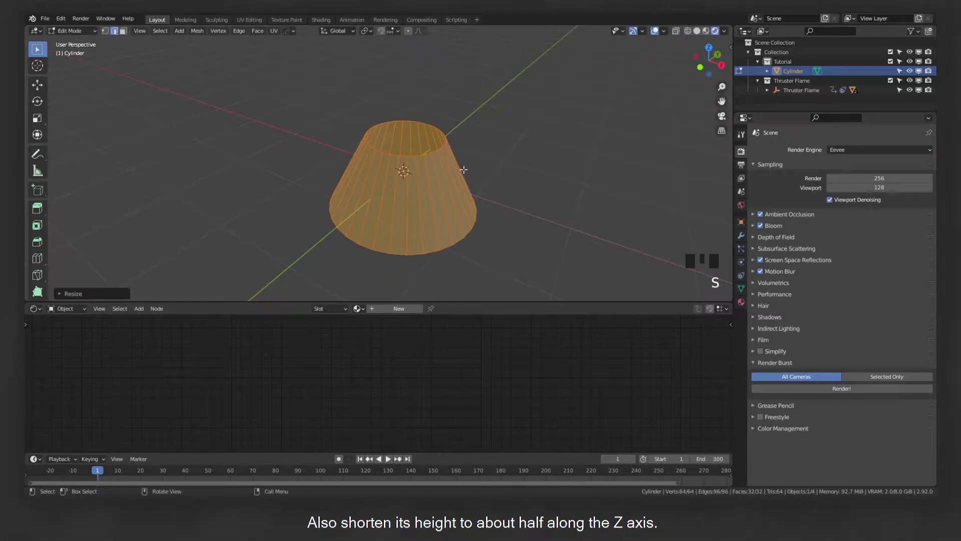
- Return to Object Mode and shade the tapered cylinder smooth
key("Tab")
right_click(458, 173)
right_click(466, 167)
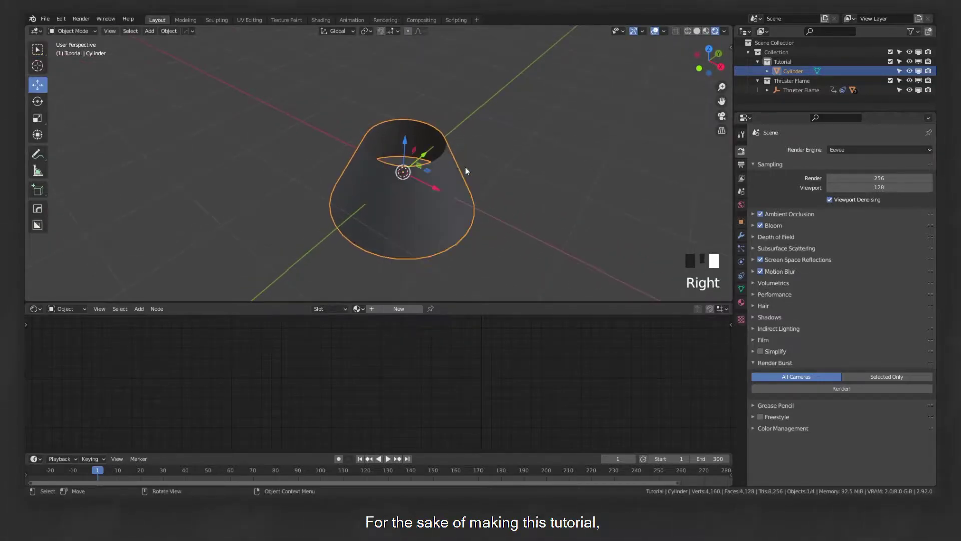
- Show the transform values and scale the tapered cylinder uniformly by 0.25
key("n")
scroll(475, 182, "up", 1)
middle_click_drag(475, 182, 475, 166, "shift")
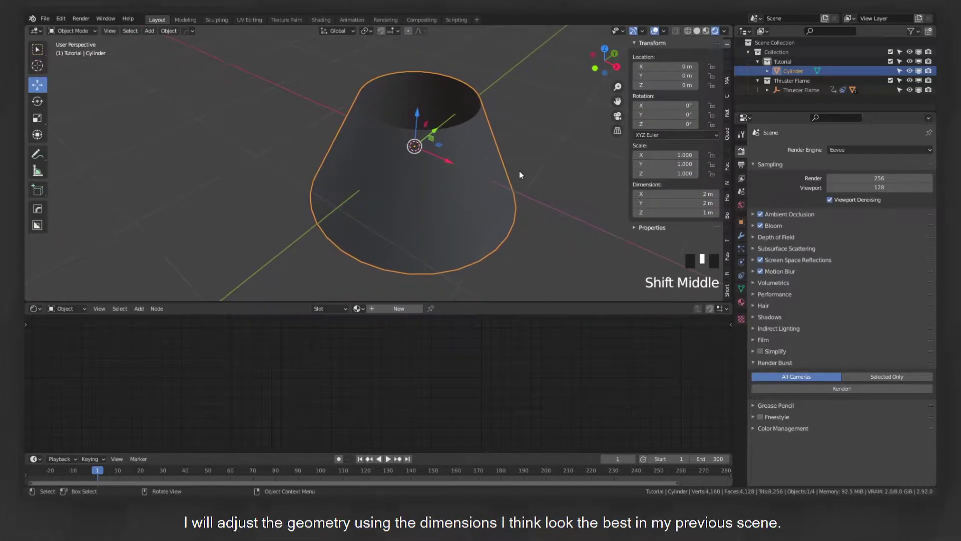
type("s0.25")
key("Return")
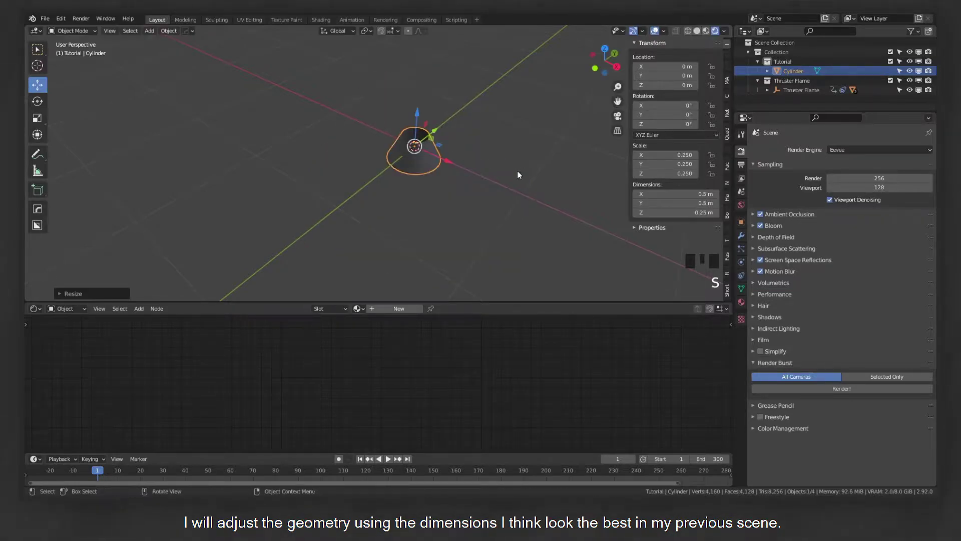
key("KP_Decimal")
middle_click_drag(518, 175, 472, 191)
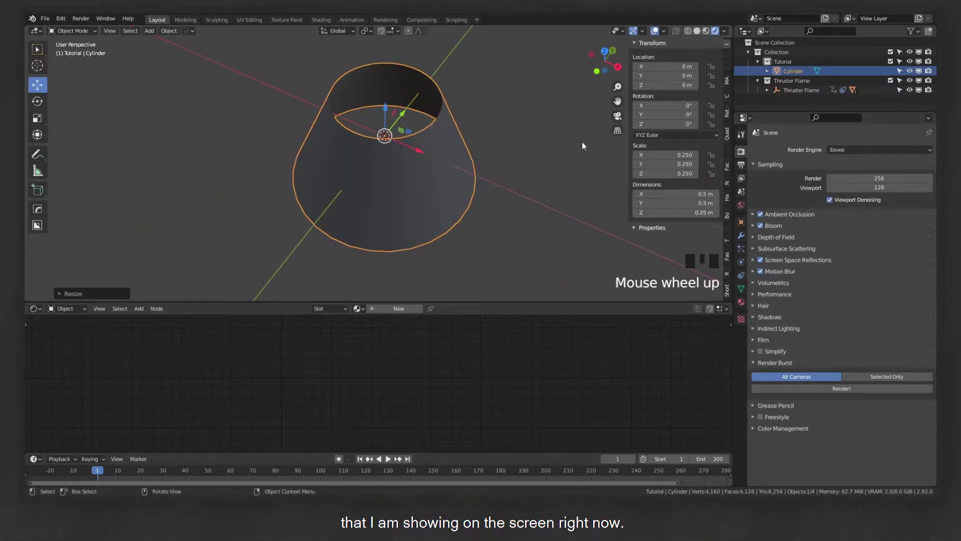
middle_click_drag(584, 139, 472, 198)
- Examine the Texture Coordinate node in the material of the finished Thruster Flame's outer mesh
left_click(796, 90)
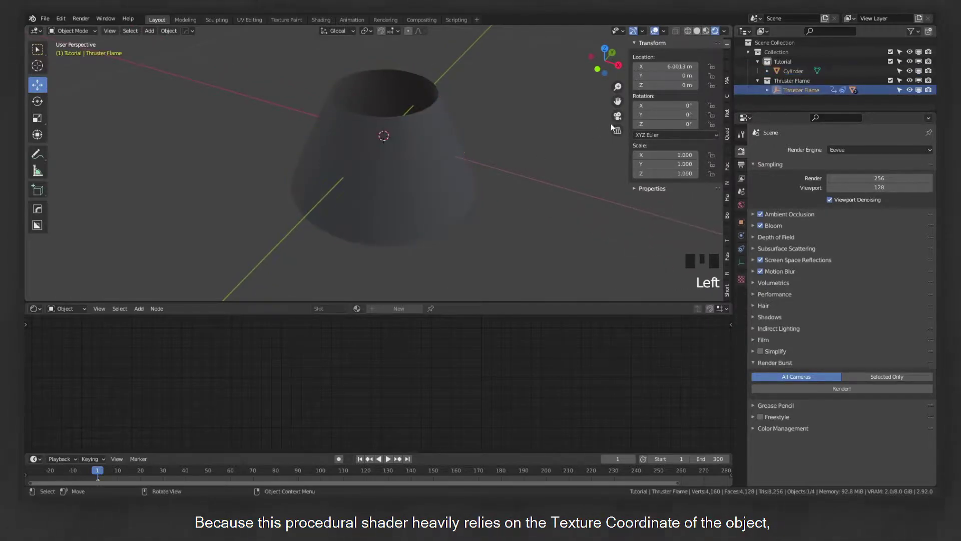
key("KP_Decimal")
scroll(410, 161, "up", 7)
left_click(411, 159)
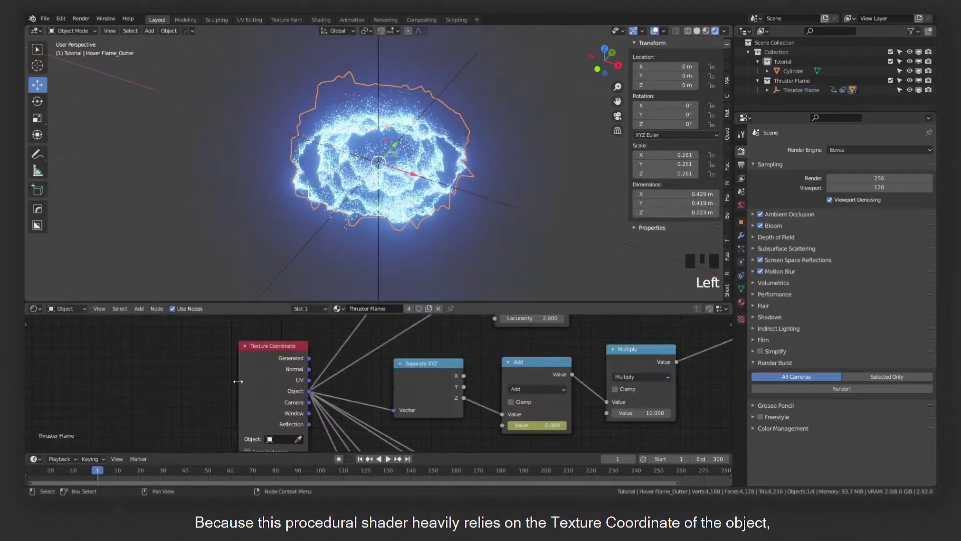
middle_click_drag(282, 426, 294, 414)
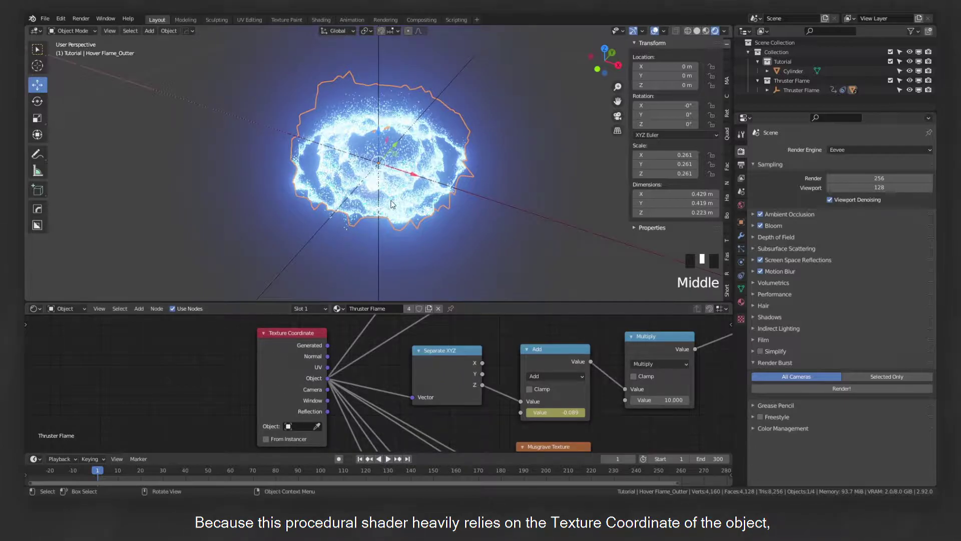
- Duplicate the outer flame mesh along the X axis and stretch the copy along Z
middle_click_drag(392, 205, 406, 210)
scroll(407, 210, "down", 3)
key("shift+d")
key("x")
left_click(278, 163)
middle_click_drag(286, 151, 428, 165, "shift")
key("s")
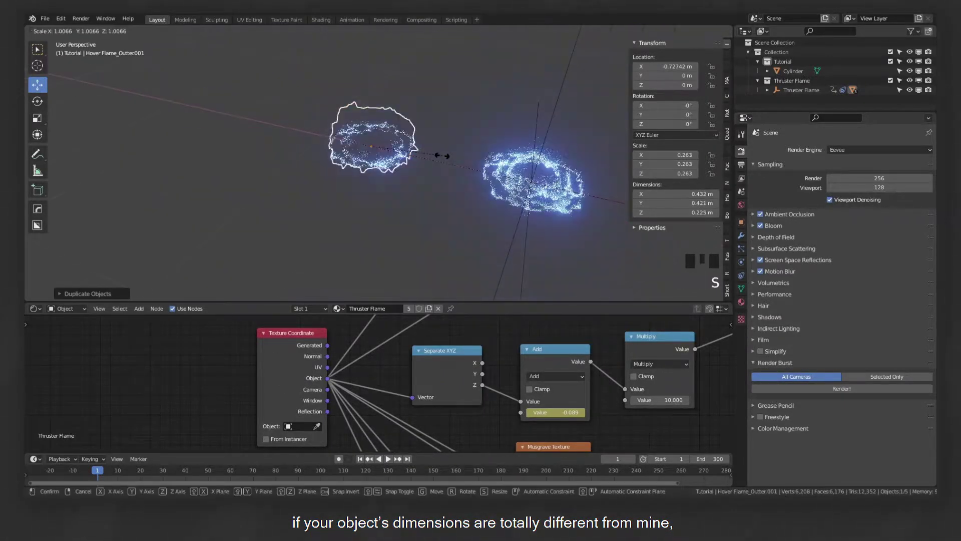
key("z")
left_click(51, 127)
- Apply the duplicate flame's scale to compare the shader, and delete the duplicate
key("ctrl+a")
left_click(288, 157)
middle_click_drag(287, 157, 352, 164, "shift")
middle_click_drag(479, 151, 502, 193)
key("Delete")
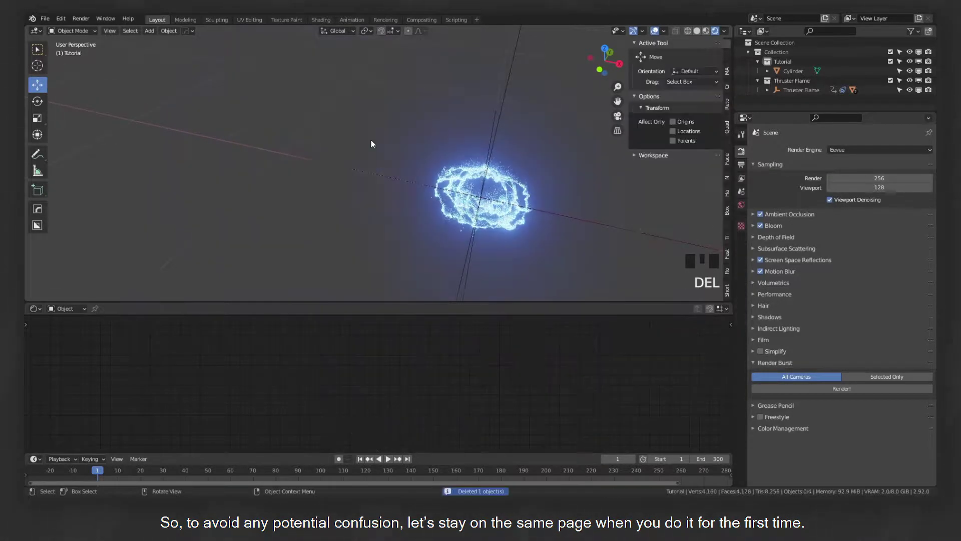
- Select the tapered cylinder in the Tutorial collection and centre the view on it
left_click(806, 71)
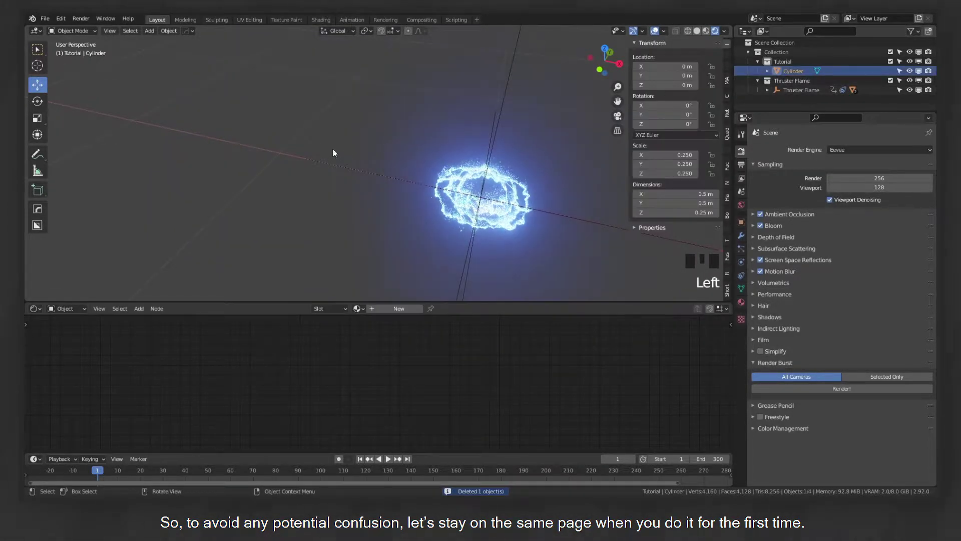
key("KP_Decimal")
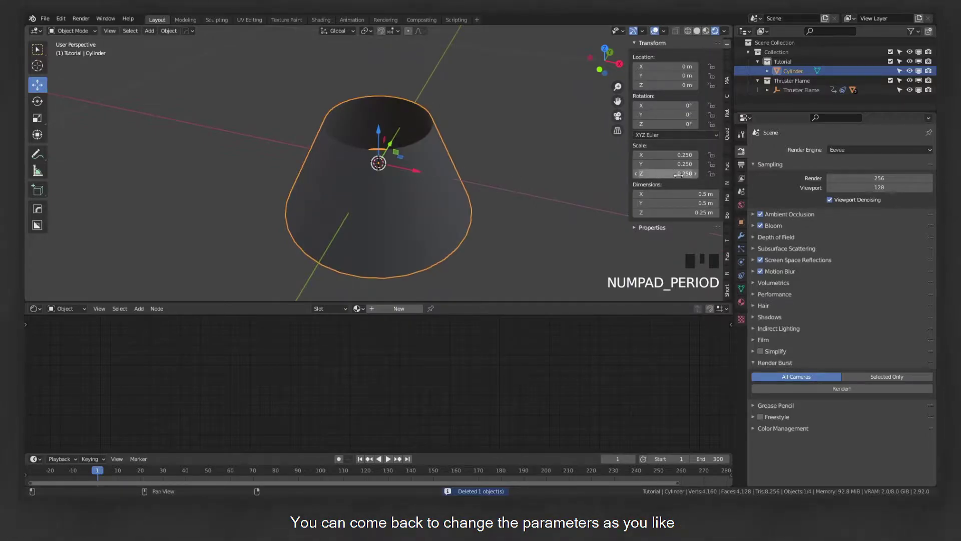
- Try a different Z scale on the tapered cylinder and undo the change
left_click_drag(679, 174, 701, 174)
key("ctrl+z")
mouse_move(472, 167)
middle_mouse_down()
mouse_move(470, 187)
mouse_move(456, 171)
middle_mouse_up()
scroll(456, 206, "up", 2)
middle_click_drag(455, 206, 483, 219)
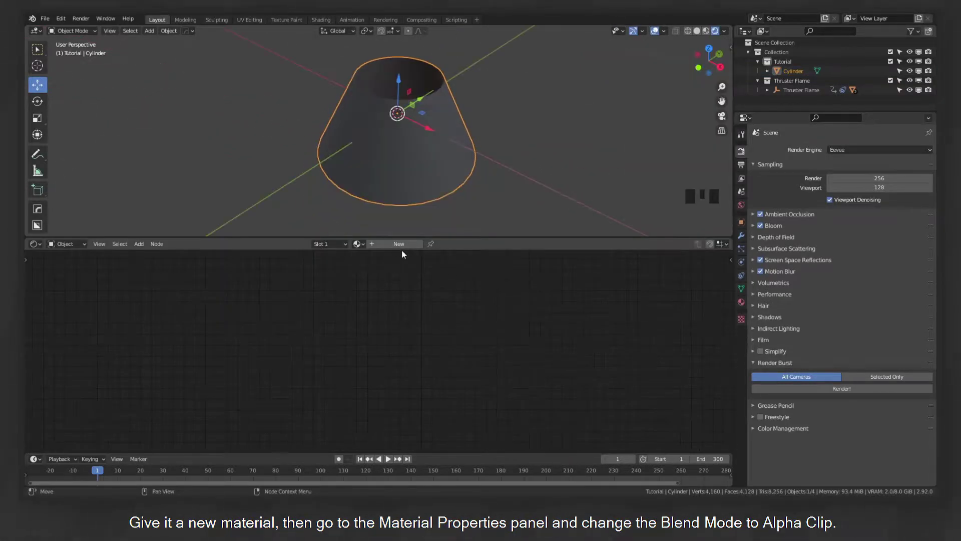
- Create a new material for the tapered cylinder
left_click(395, 242)
middle_click_drag(488, 341, 360, 323)
scroll(484, 353, "down", 3)
scroll(484, 353, "down", 1)
middle_click_drag(483, 353, 487, 346)
- Set the material's Blend Mode to Alpha Clip
left_click(741, 302)
middle_click_drag(831, 435, 833, 464)
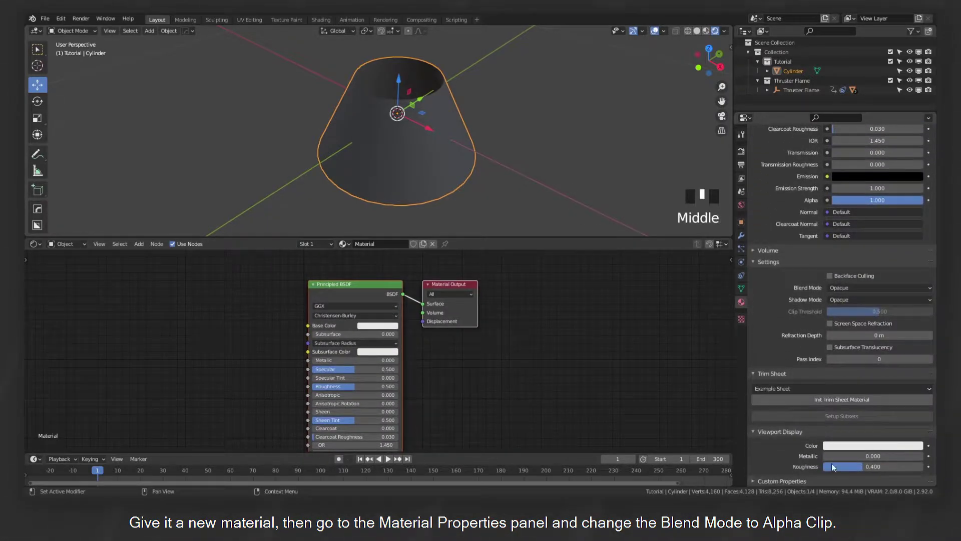
left_click(875, 289)
left_click(843, 312)
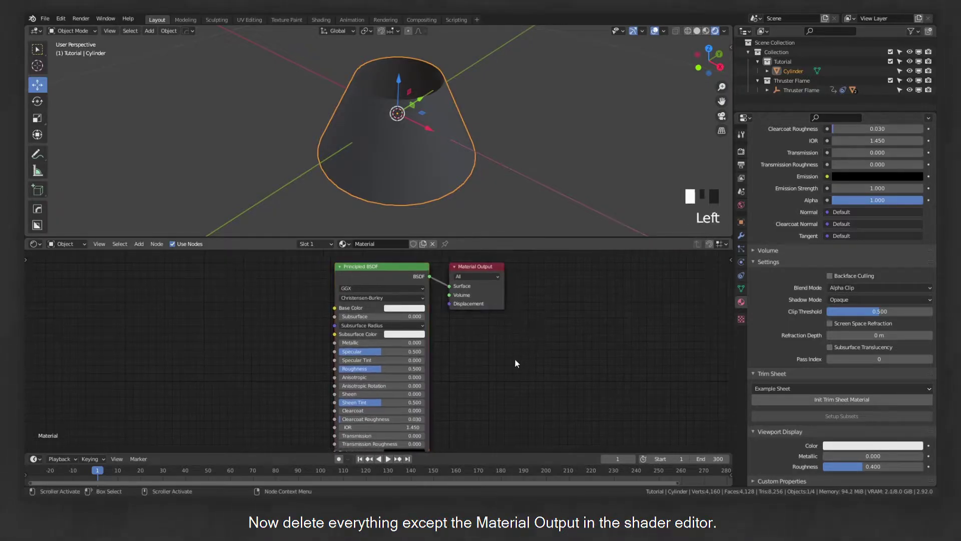
- Delete the Principled BSDF node and add a Texture Coordinate node well ahead of the Material Output
left_click(407, 281)
key("x")
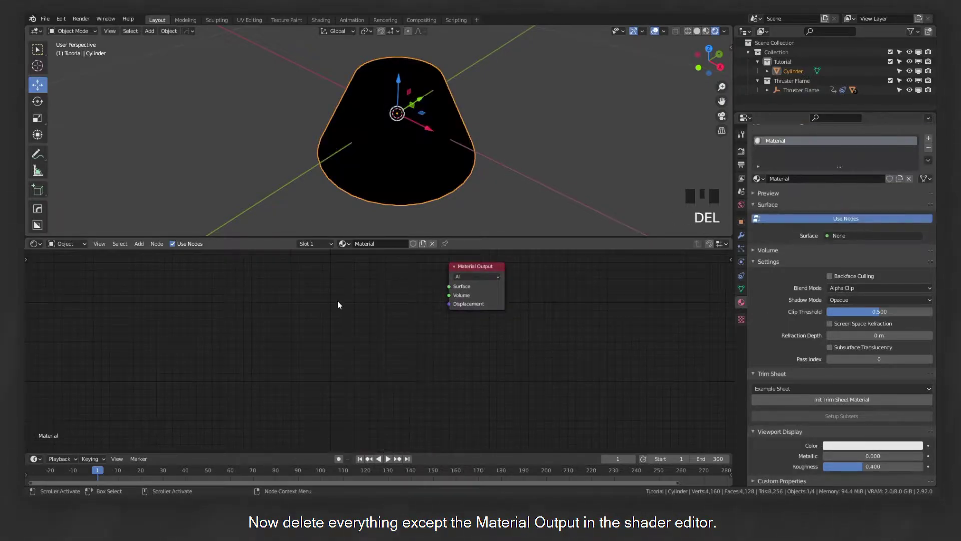
key("shift+a")
left_click(337, 301)
type("texture")
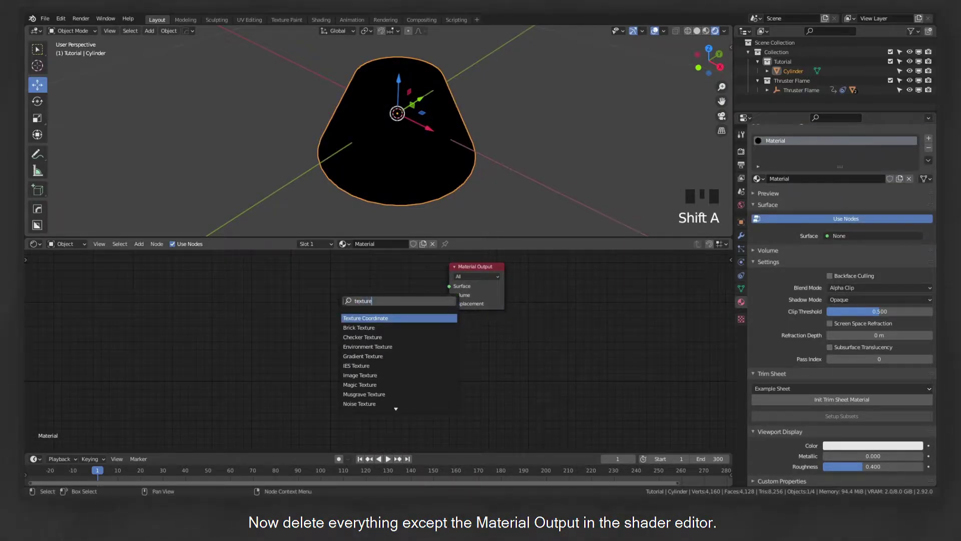
key("Return")
left_click(189, 273)
- Preview the Texture Coordinate node's Object output through a Viewer node and move the node farther from the output
scroll(324, 308, "up", 5)
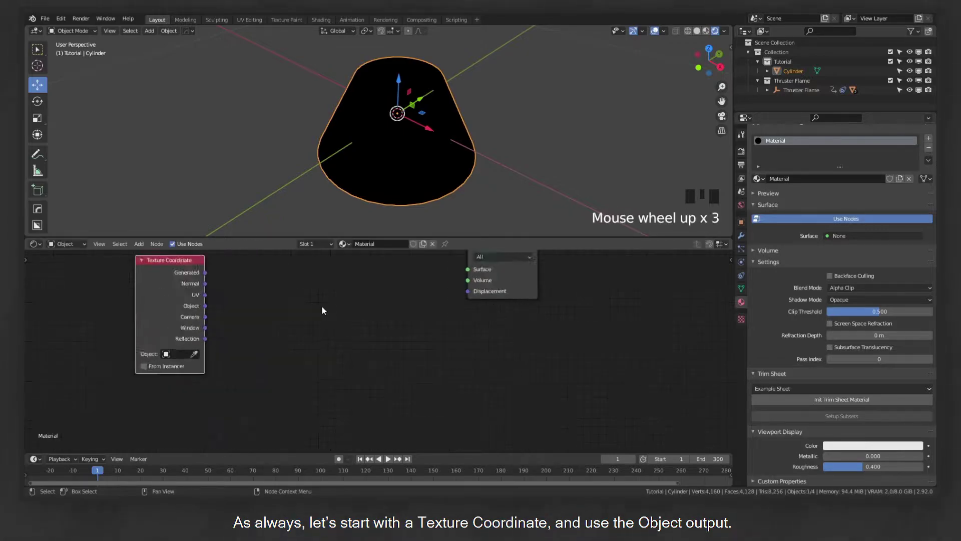
middle_click_drag(324, 309, 410, 361)
left_click(198, 287, "ctrl+shift")
left_click(197, 286, "ctrl+shift")
left_click(197, 286, "ctrl+shift")
left_click(198, 286, "ctrl+shift")
left_click(197, 287, "ctrl+shift")
scroll(423, 335, "down", 3)
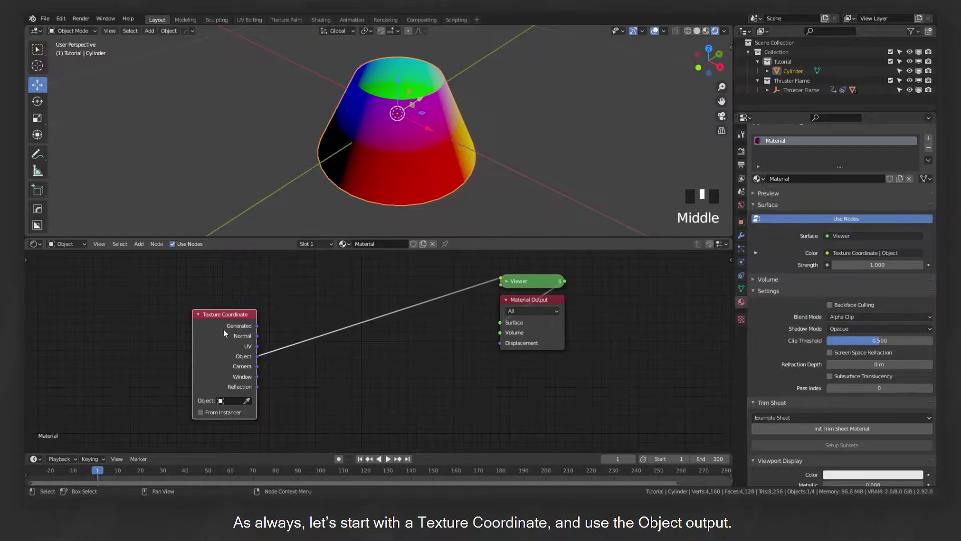
left_click_drag(224, 329, 177, 316)
- Insert a Separate XYZ node after the Object output and preview its Z output
key("shift+a")
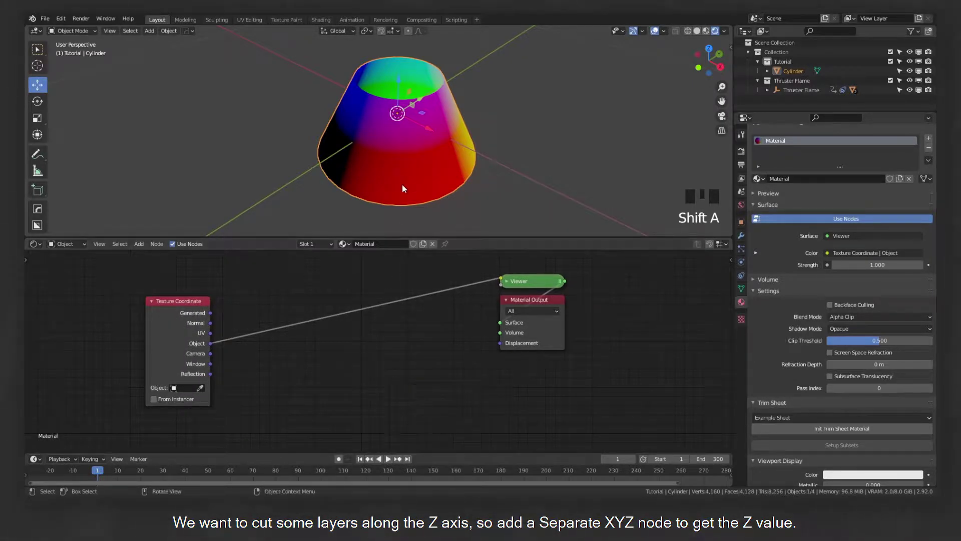
middle_click_drag(403, 177, 424, 144)
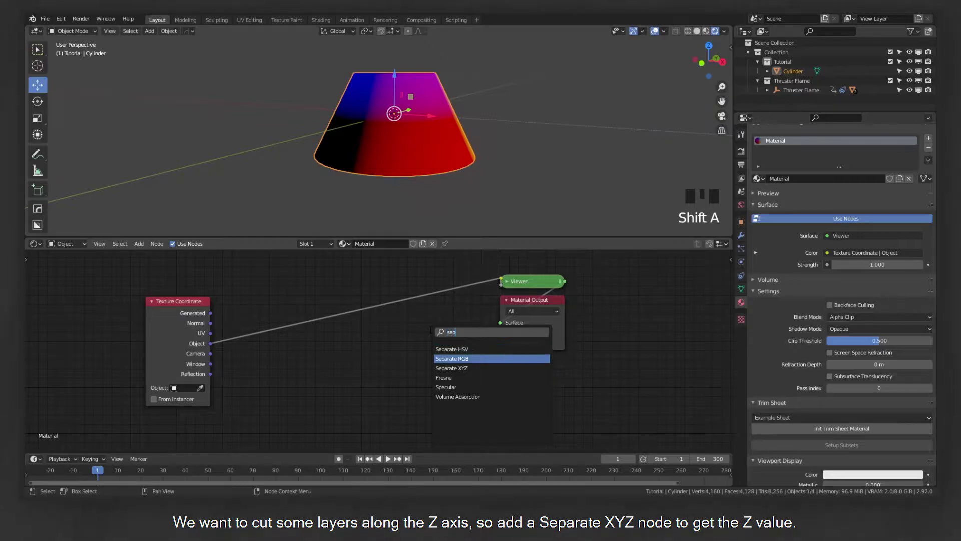
key("Down")
key("Return")
left_click(269, 292)
left_click(311, 318, "ctrl+shift")
left_click(311, 318, "ctrl+shift")
left_click(311, 318, "ctrl+shift")
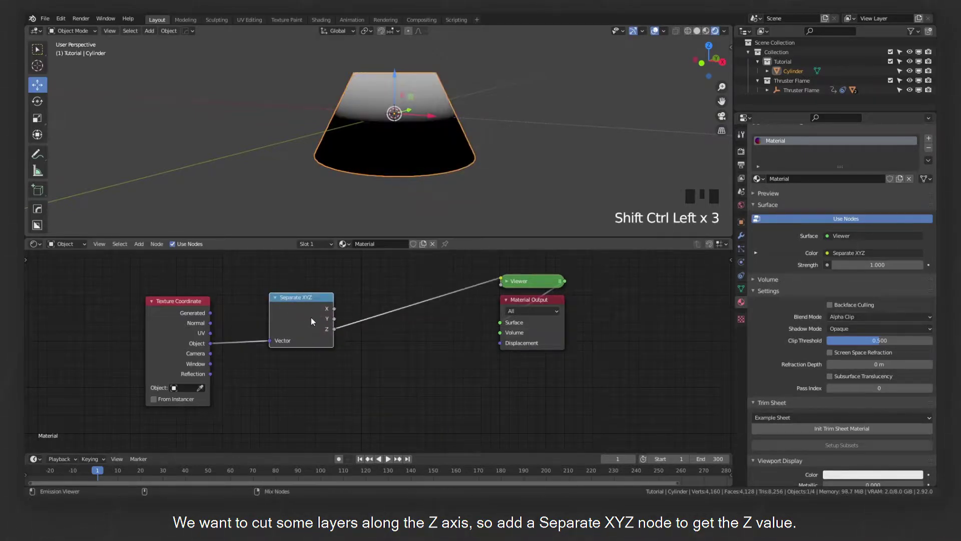
scroll(349, 300, "up", 1)
left_click_drag(302, 322, 293, 313)
- Set the transform orientation to Local
middle_click_drag(422, 132, 381, 201)
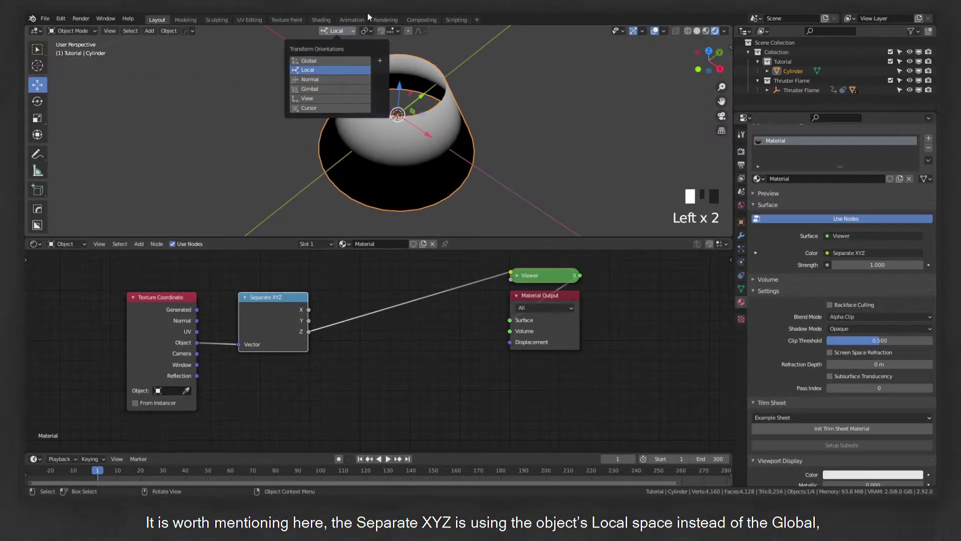
left_click(334, 69)
middle_click_drag(457, 151, 456, 145)
scroll(456, 145, "down", 3)
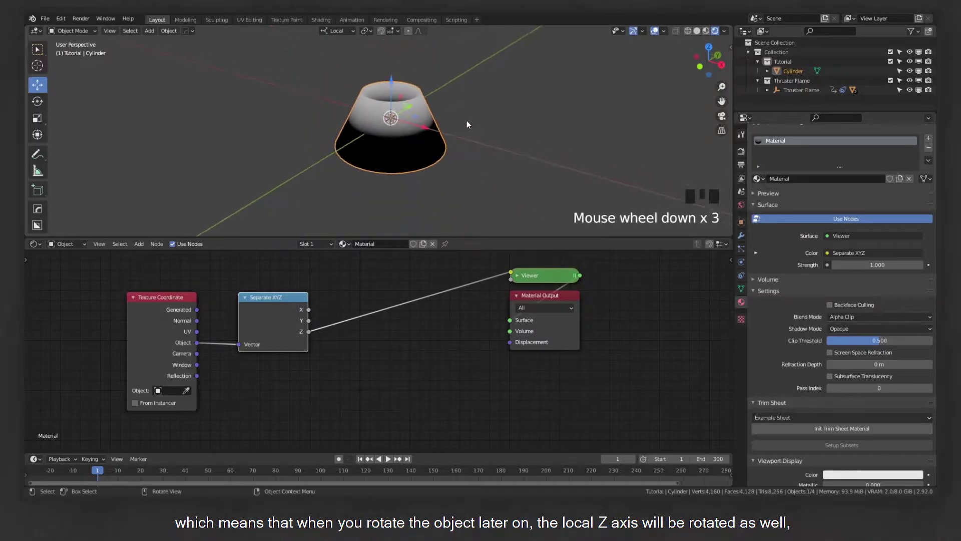
- Rotate the tapered cylinder freely to about X -24.3°, Y 16°, Z -33.8° and inspect its Z gradient
scroll(453, 154, "down", 1)
key("r")
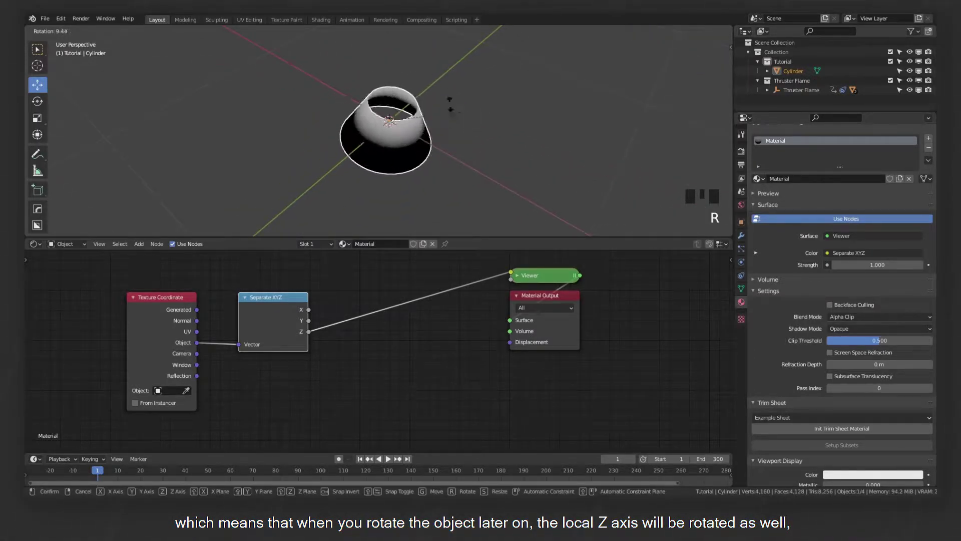
left_click(520, 175)
key("n")
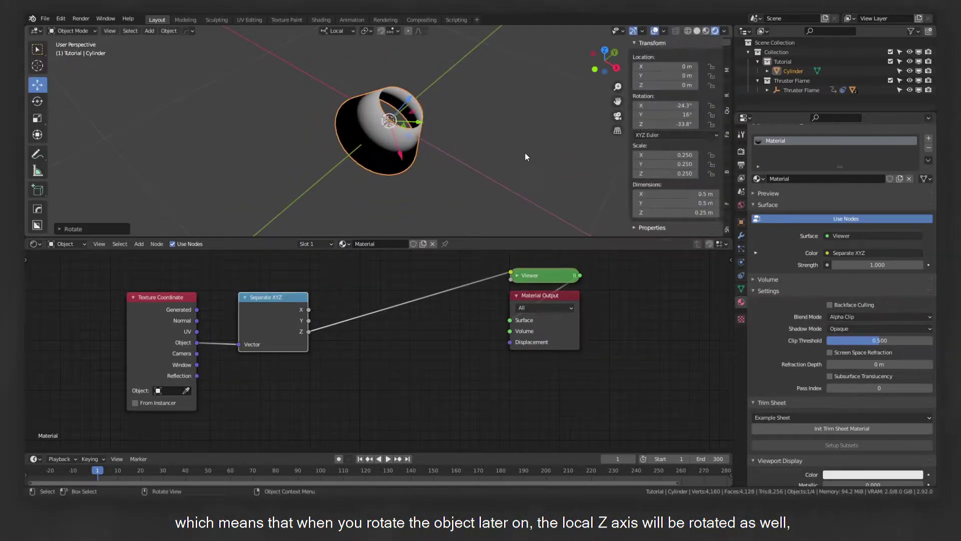
middle_click_drag(495, 143, 530, 130)
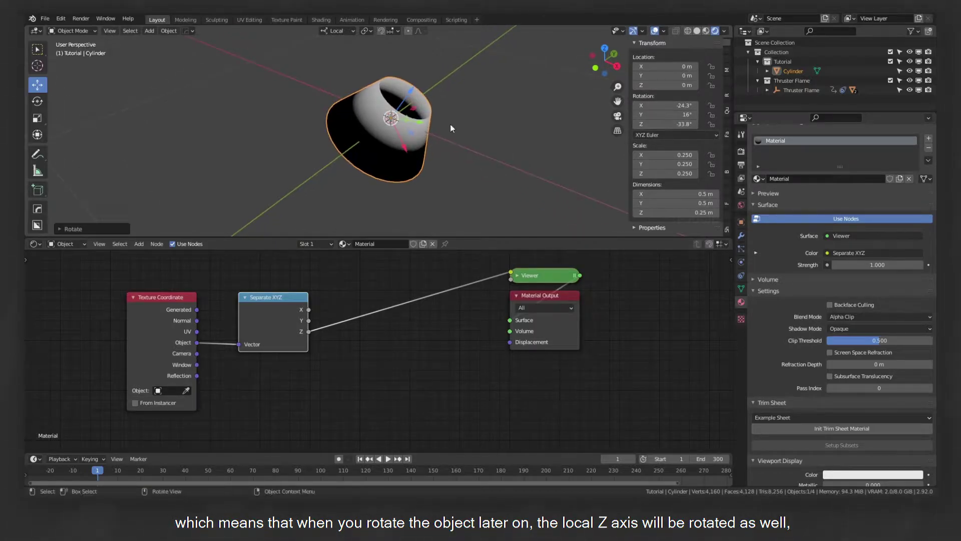
middle_click_drag(414, 122, 407, 103)
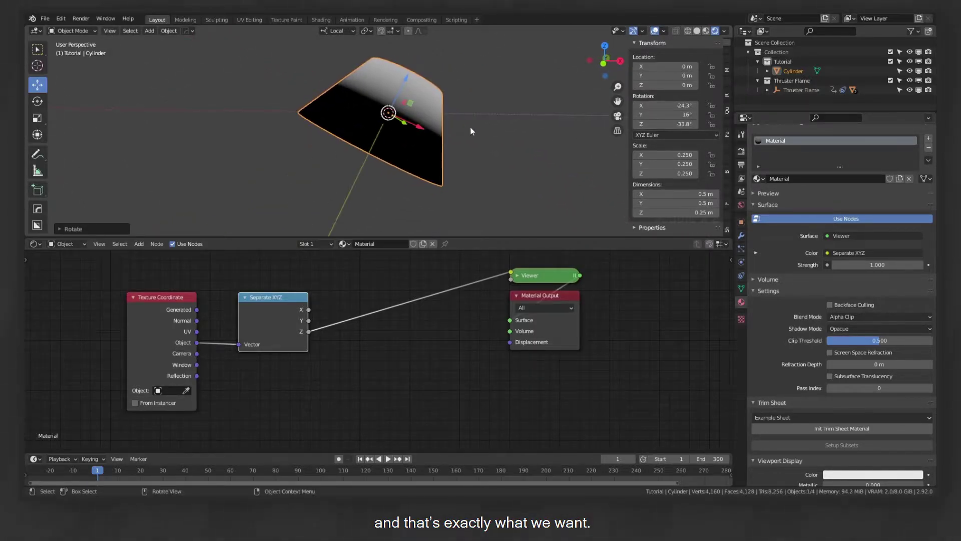
- Try applying the cylinder's rotation and check the effect on its Z gradient, undoing it together with the free rotation
middle_click_drag(469, 130, 415, 142)
key("ctrl+a")
left_click(447, 119)
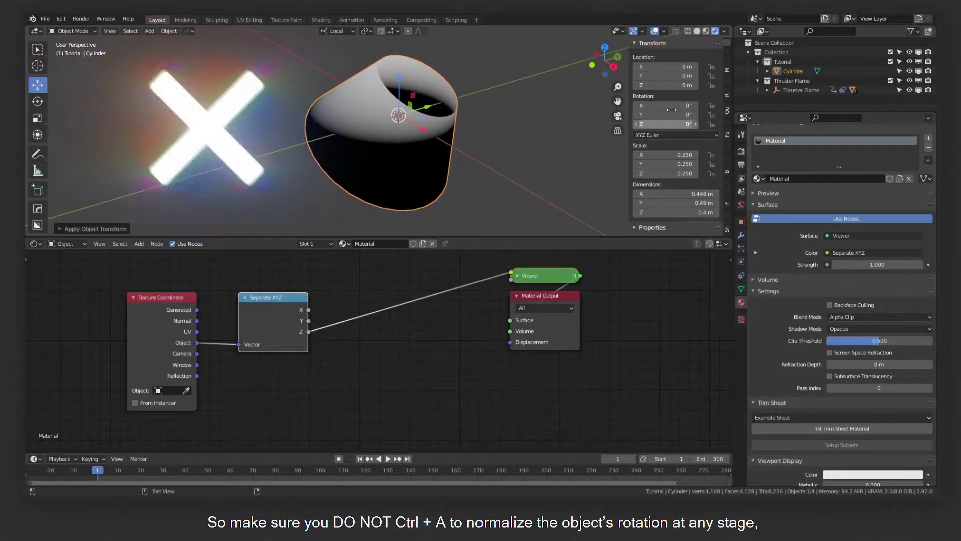
middle_click_drag(666, 99, 445, 130)
key("ctrl+z")
key("ctrl+z")
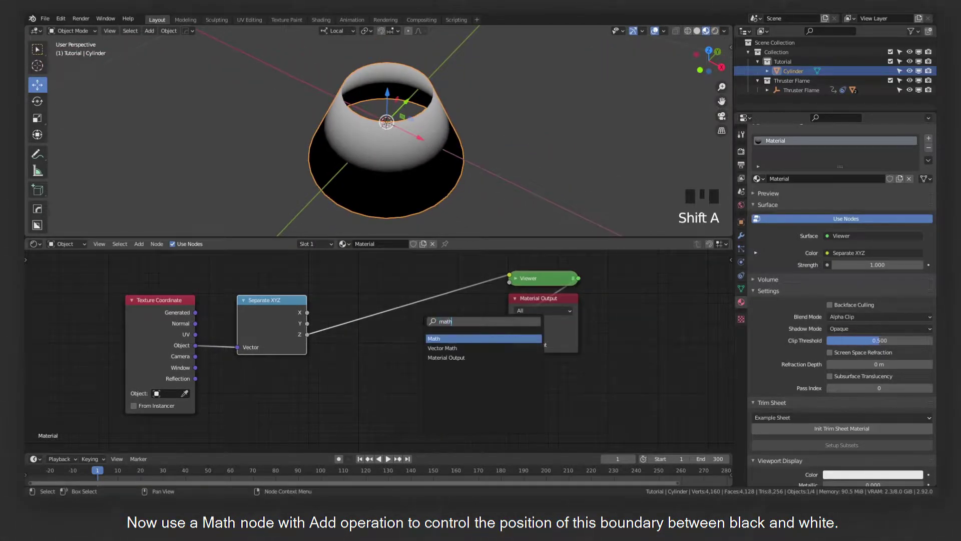
- Insert an Add Math node after the Separate XYZ node's Z output and set its second value to -0.089
key("Return")
left_click(420, 365)
scroll(423, 367, "up", 3)
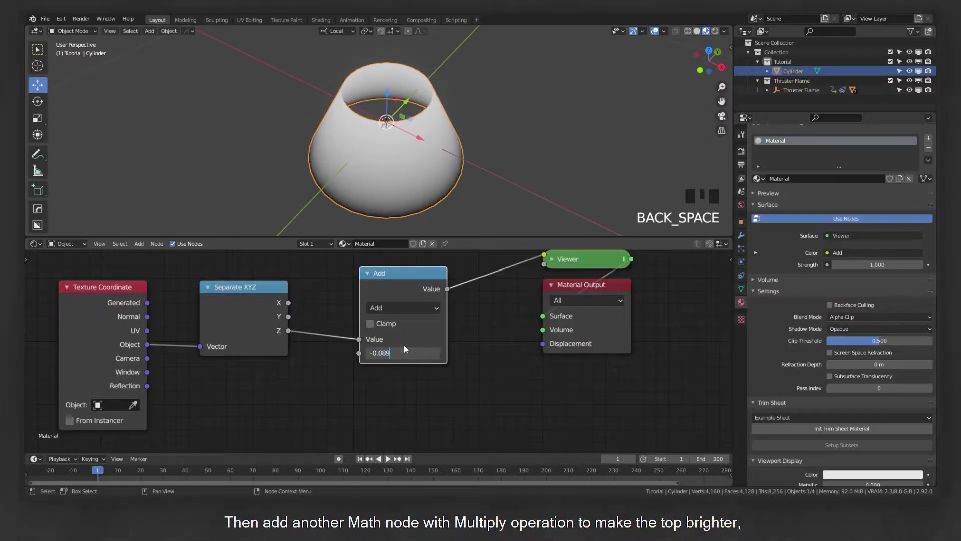
type("9")
key("Return")
- Duplicate the Add node onto the link after it, switch the copy to Multiply and set its value to 10
scroll(377, 365, "down", 5)
middle_click_drag(334, 313, 368, 333)
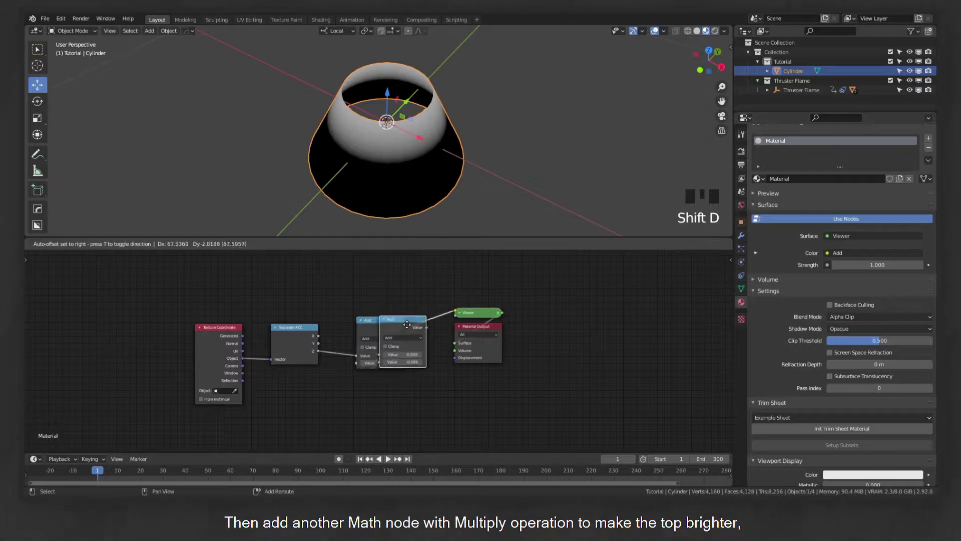
left_click(451, 318)
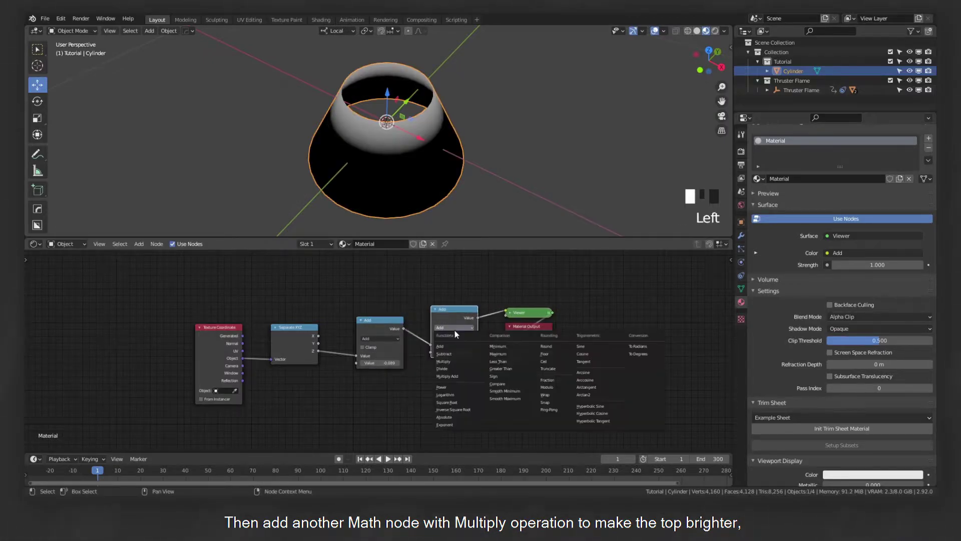
left_click(451, 362)
scroll(417, 382, "up", 2)
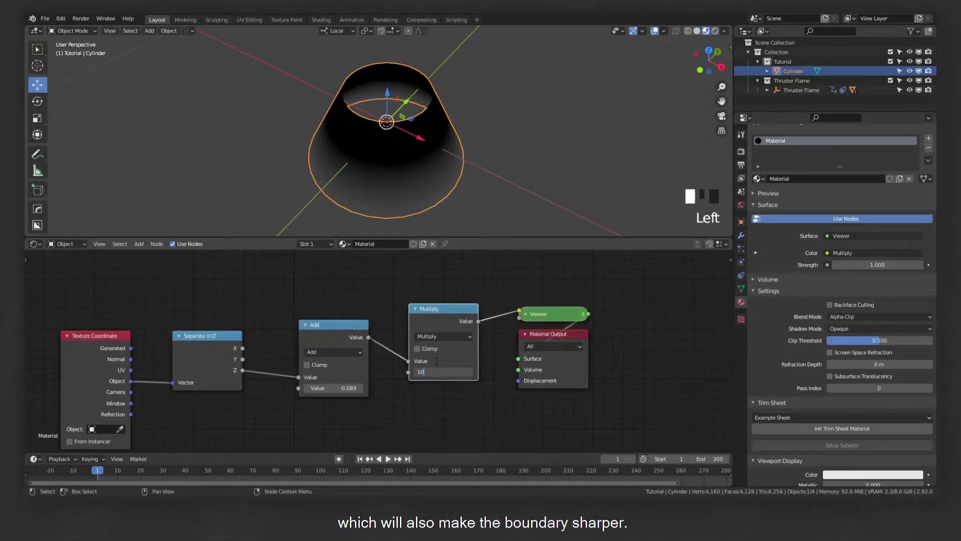
key("Return")
- Move the Texture Coordinate, Separate XYZ, Add and Multiply nodes together farther from the Viewer and Material Output
middle_click_drag(473, 155, 401, 165)
scroll(441, 140, "down", 2)
scroll(435, 143, "up", 2)
scroll(441, 322, "down", 5)
scroll(441, 322, "down", 1)
left_click_drag(441, 408, 135, 309)
key("g")
left_click(220, 315)
middle_click_drag(386, 305, 492, 352)
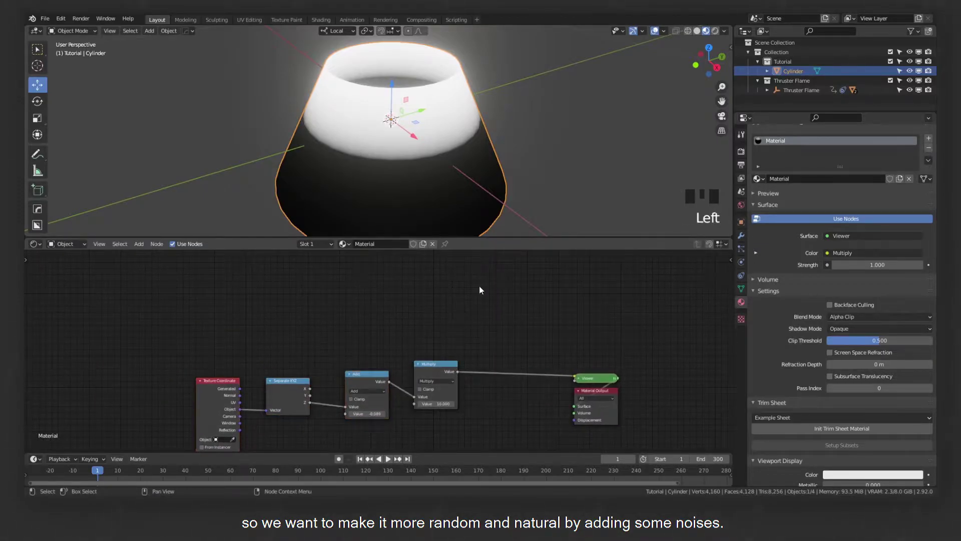
- Add a Musgrave Texture with Detail 7.9 above the chain and feed its Vector from the Texture Coordinate's Object output
key("shift+a")
key("Return")
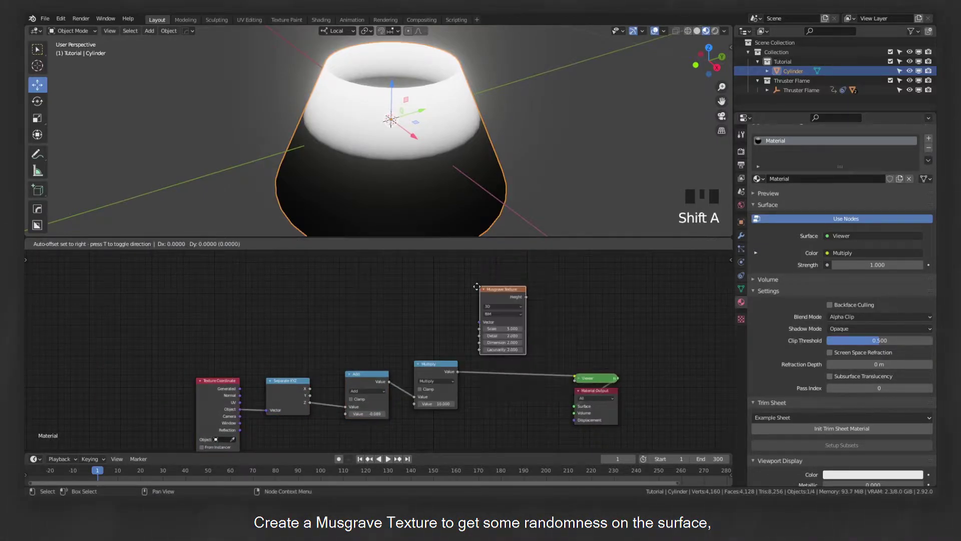
left_click(344, 297)
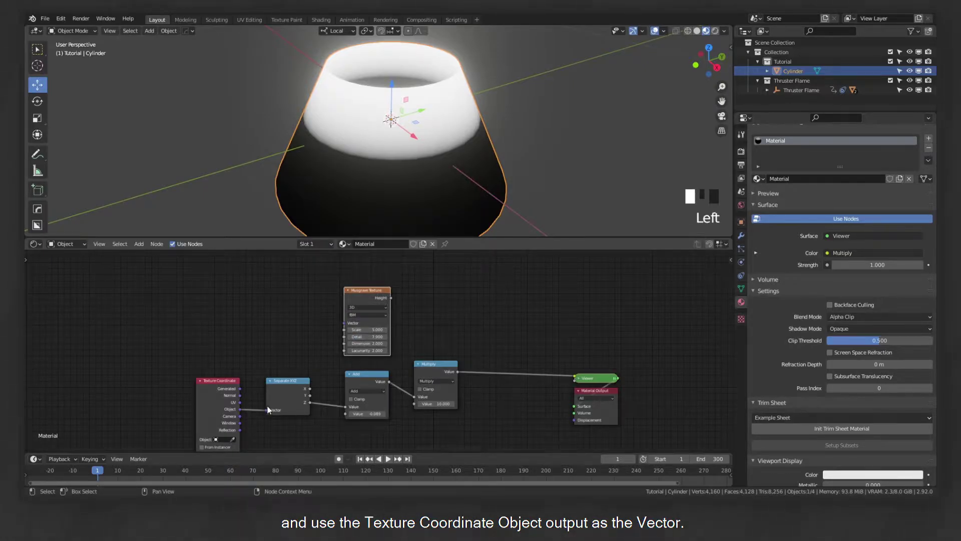
left_click_drag(240, 409, 329, 342)
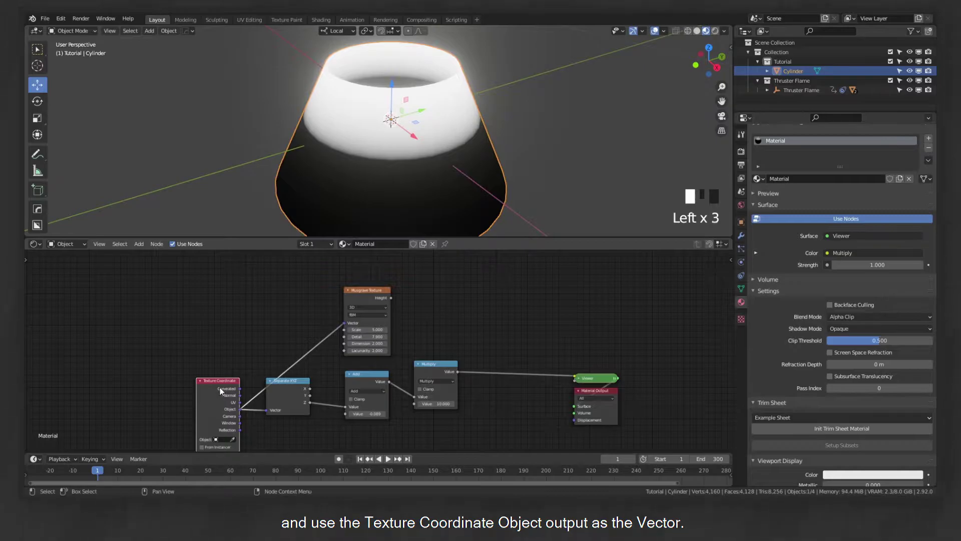
left_click_drag(216, 386, 193, 373)
scroll(452, 320, "up", 2)
middle_click_drag(452, 320, 421, 325)
left_click_drag(356, 285, 269, 288)
- Duplicate the Add node after Multiply and use it to sum the Musgrave Height with the Multiply output
key("shift+d")
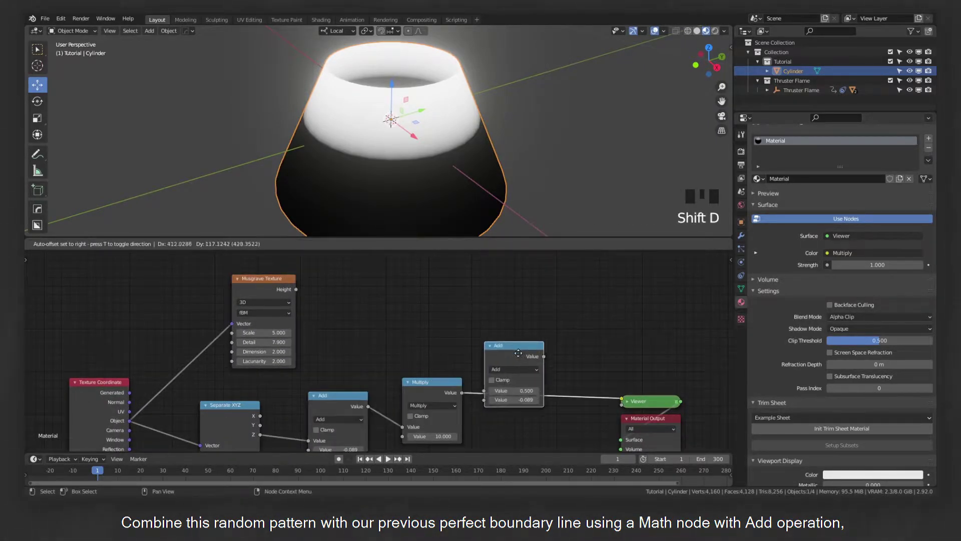
left_click(535, 354)
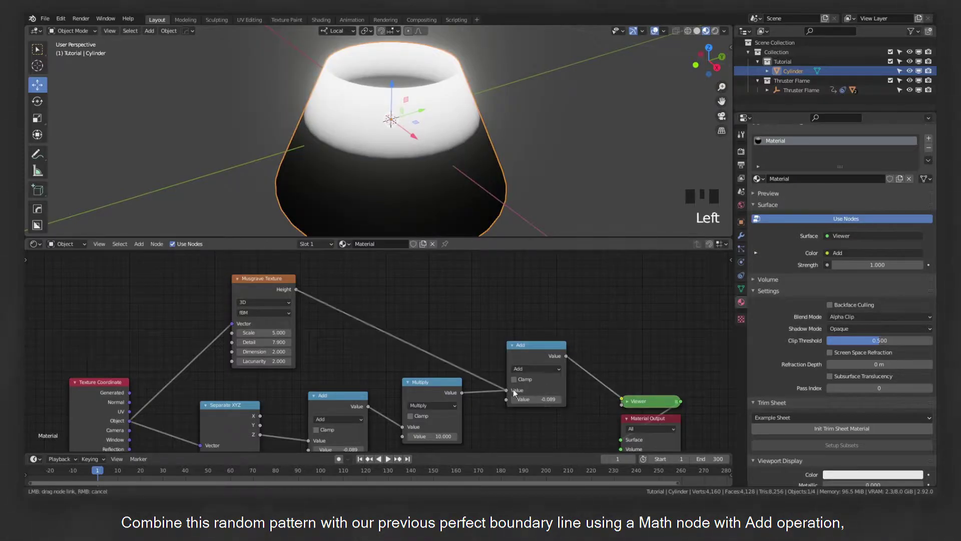
left_click_drag(513, 390, 513, 390)
left_click_drag(540, 355, 533, 328)
scroll(418, 311, "down", 2)
middle_click_drag(419, 311, 422, 342)
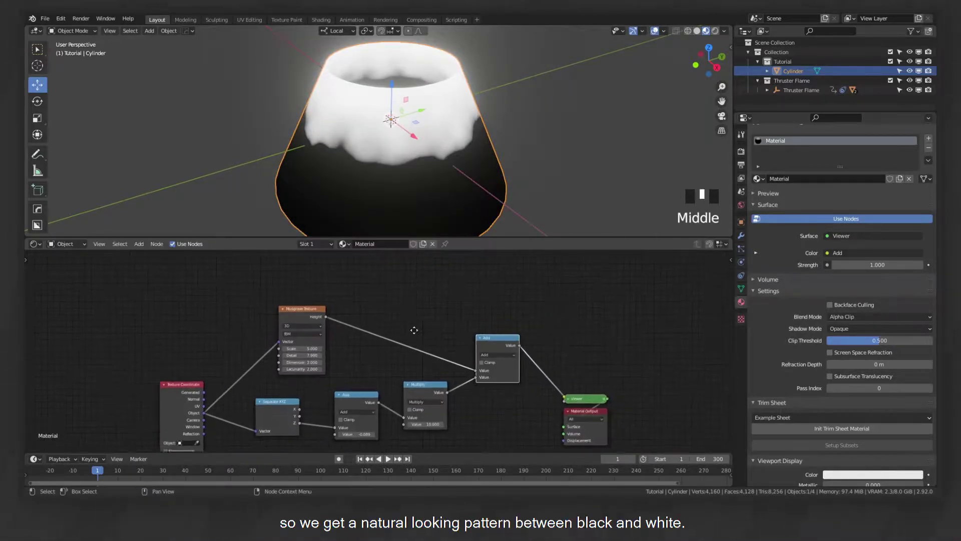
- Add a Noise Texture above the Musgrave with Scale 300 and Detail 16, driven by the Object coordinates
left_click(439, 314)
scroll(443, 314, "down", 2)
middle_click_drag(436, 220, 481, 225)
left_click(440, 303)
key("shift+a")
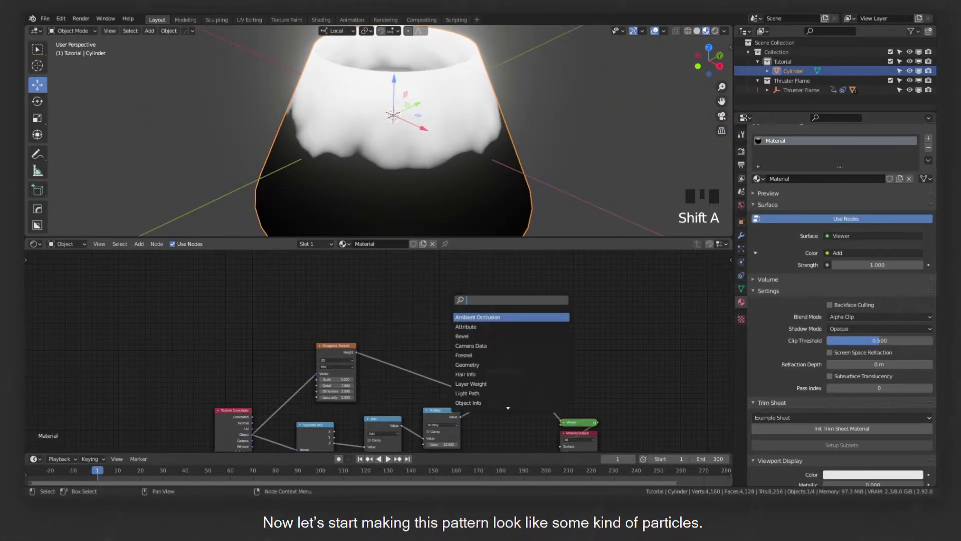
type("noise")
key("Return")
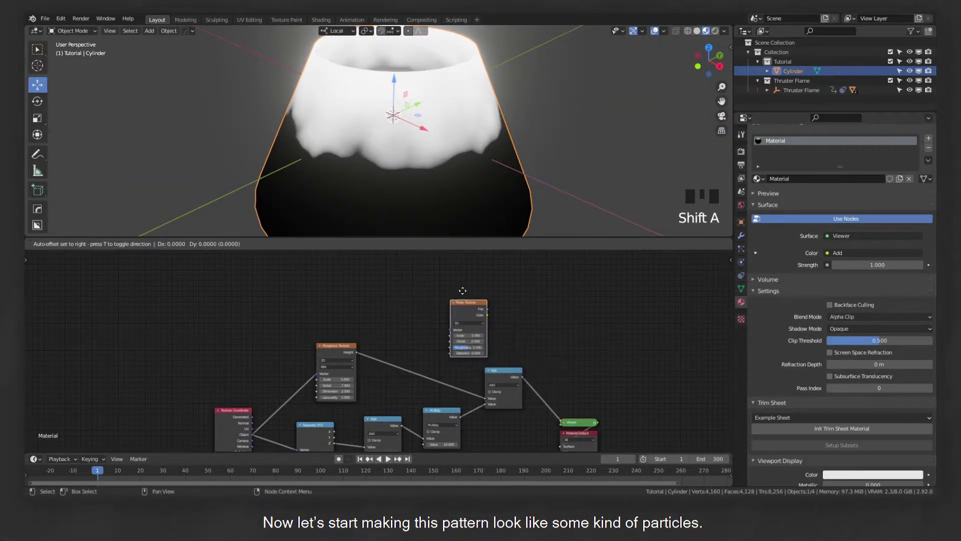
left_click(334, 274)
scroll(351, 305, "down", 5)
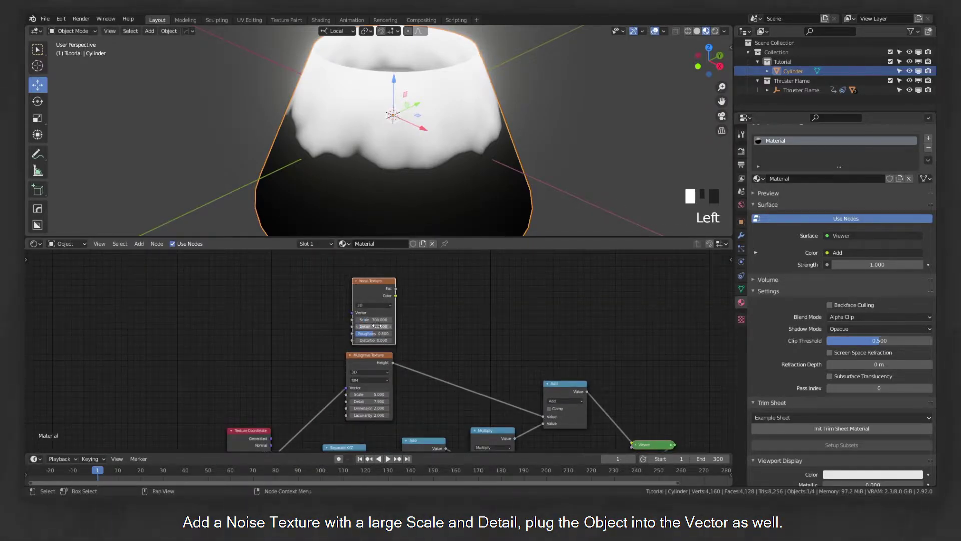
scroll(328, 406, "down", 1)
middle_click_drag(328, 406, 325, 394)
left_click_drag(279, 443, 354, 308)
- Combine the Noise Color and Musgrave Height in a duplicated Add node with Clamp enabled, placed before the final Add
left_click(392, 291)
left_click(560, 382)
key("shift+d")
left_click(473, 350)
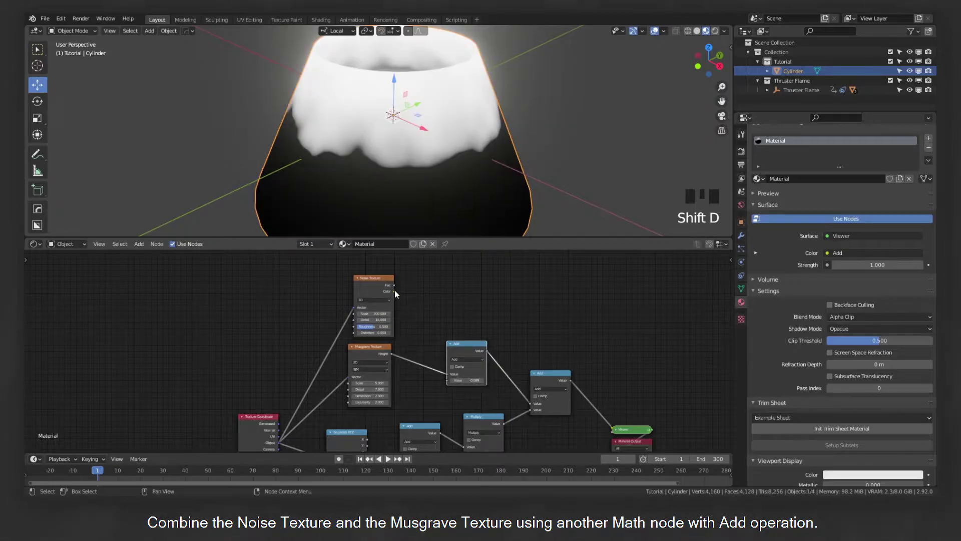
left_click_drag(395, 293, 447, 373)
middle_click_drag(463, 356, 463, 356)
left_click(457, 367)
- Enlarge the node editor, and spread the Texture Coordinate node and the pattern nodes farther apart and away from the output
middle_click_drag(485, 172, 524, 152)
scroll(518, 161, "down", 2)
scroll(550, 251, "up", 1)
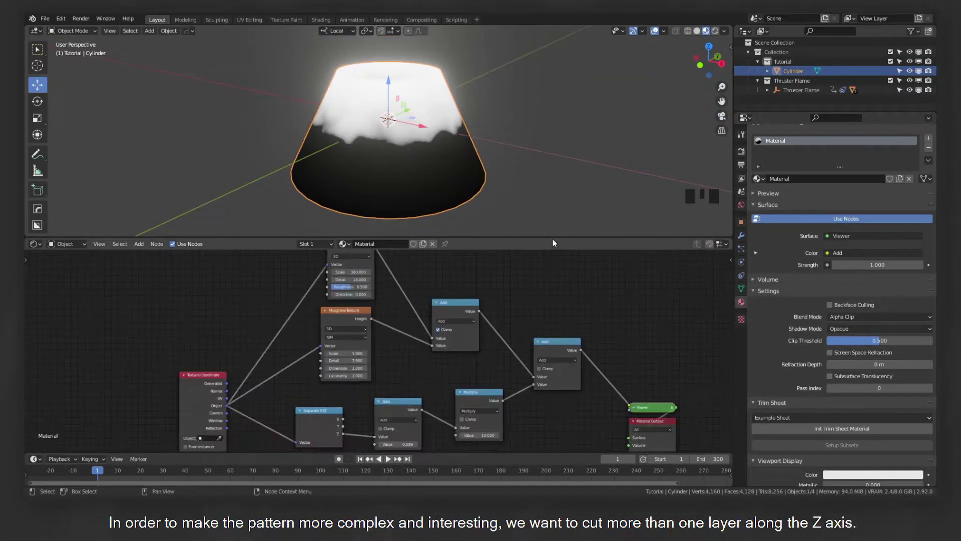
middle_click_drag(426, 177, 500, 185)
left_click_drag(520, 237, 521, 156)
scroll(453, 101, "down", 3)
middle_click_drag(454, 98, 466, 106)
scroll(491, 250, "down", 6)
middle_click_drag(494, 276, 475, 237)
left_click_drag(275, 289, 226, 299)
left_click_drag(483, 343, 326, 204)
key("g")
left_click(431, 209)
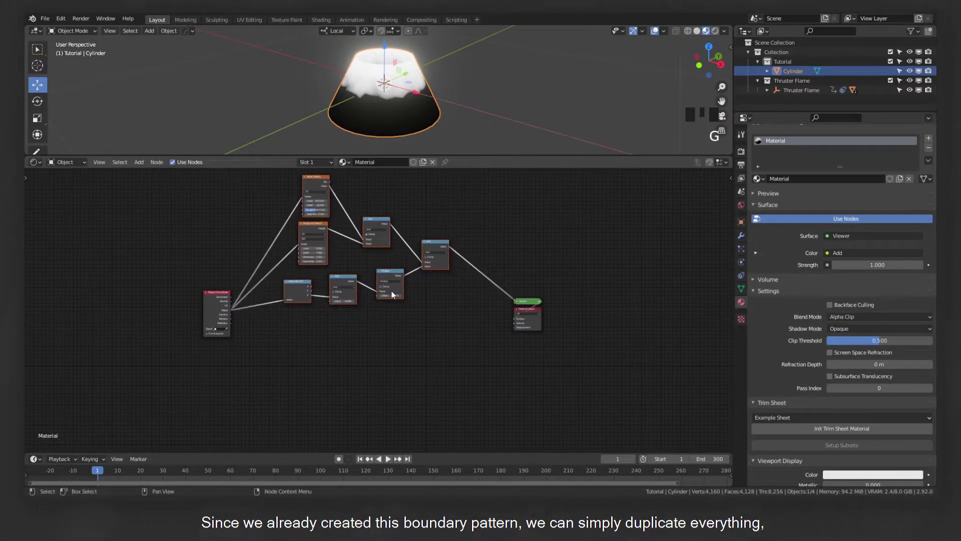
- Duplicate the boundary pattern nodes with their input links, and preview the copy with its Z offset Add value set to 0.16
key("ctrl+shift+d")
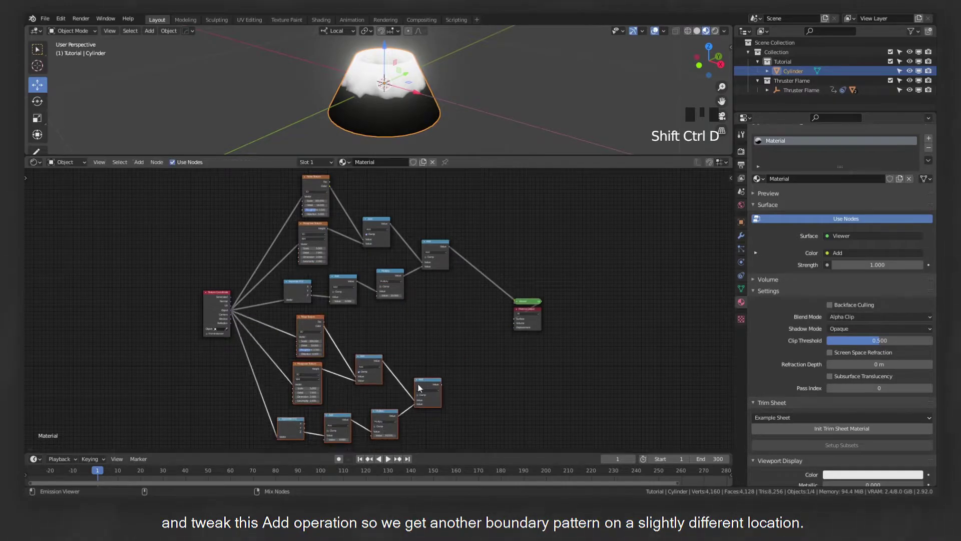
left_click(440, 353)
scroll(441, 353, "up", 6)
middle_click_drag(447, 339, 491, 263)
scroll(370, 359, "up", 1)
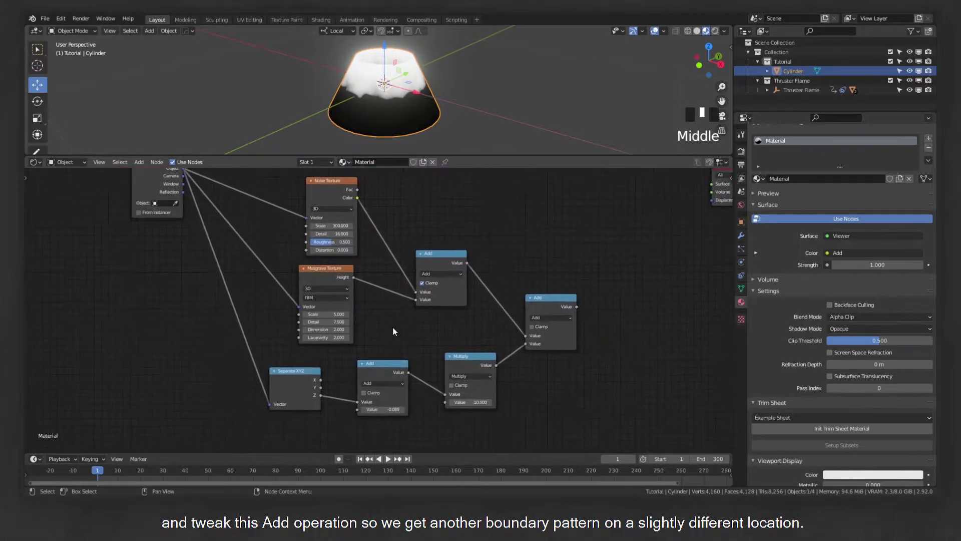
left_click(381, 409)
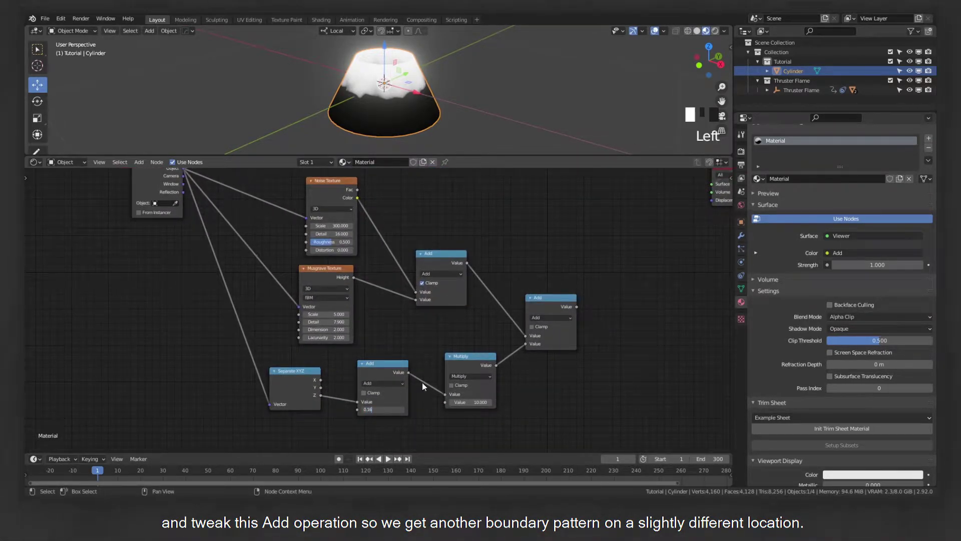
left_click(551, 300, "ctrl+shift")
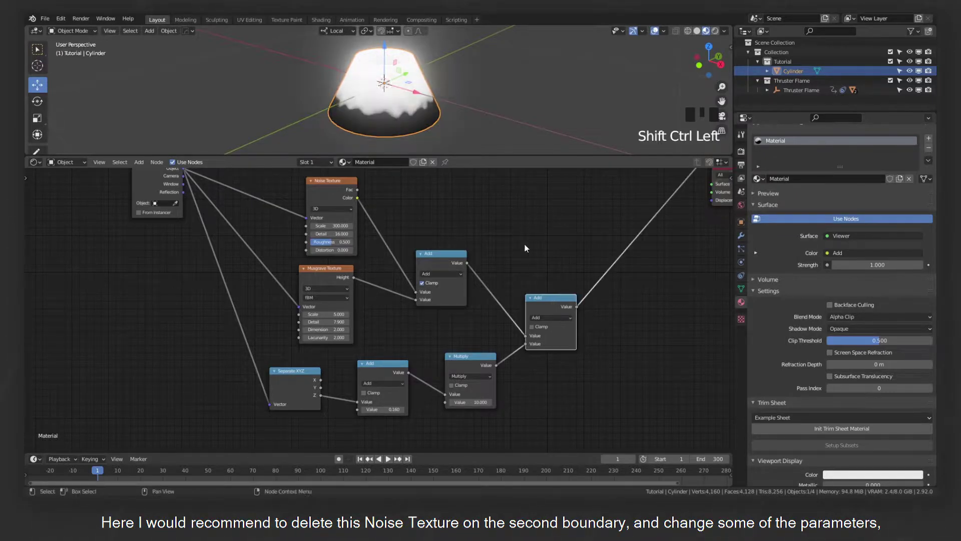
- Delete the second pattern's Noise Texture and clamped Add node, and link its Musgrave Height directly to its final Add
left_click_drag(508, 259, 345, 184)
key("Delete")
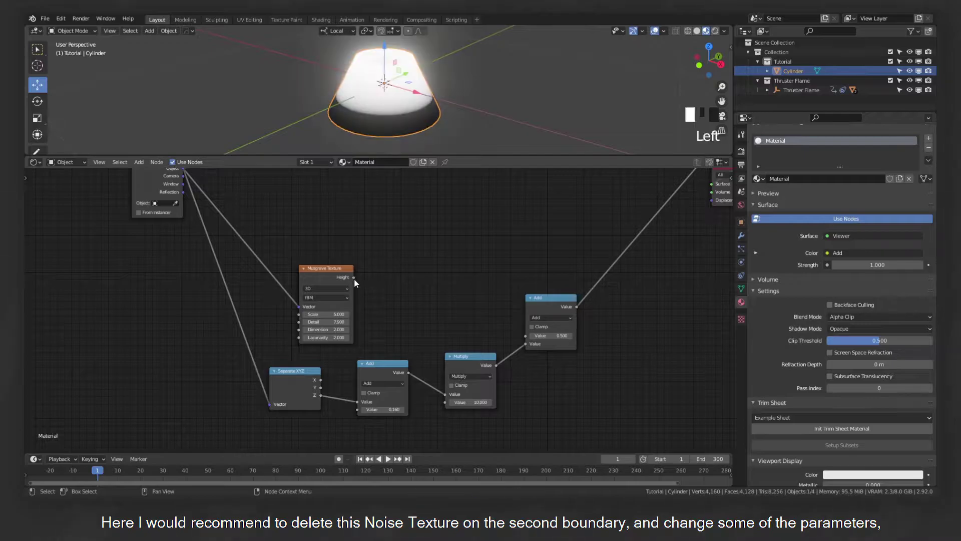
left_click_drag(526, 342, 526, 344)
- Set the second pattern's Multiply value to 5 and its Musgrave Texture to Scale 100 and Detail 2
scroll(462, 396, "down", 1)
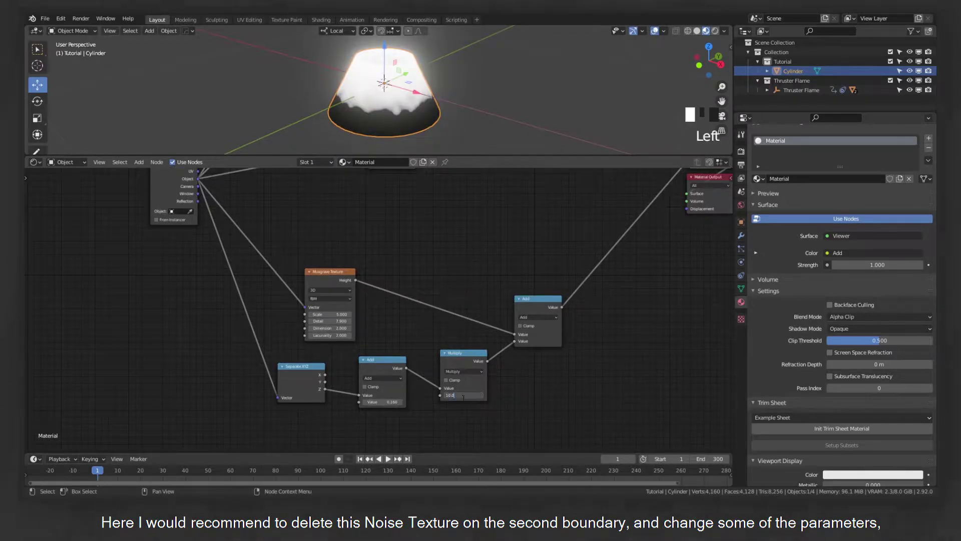
type("5")
key("Return")
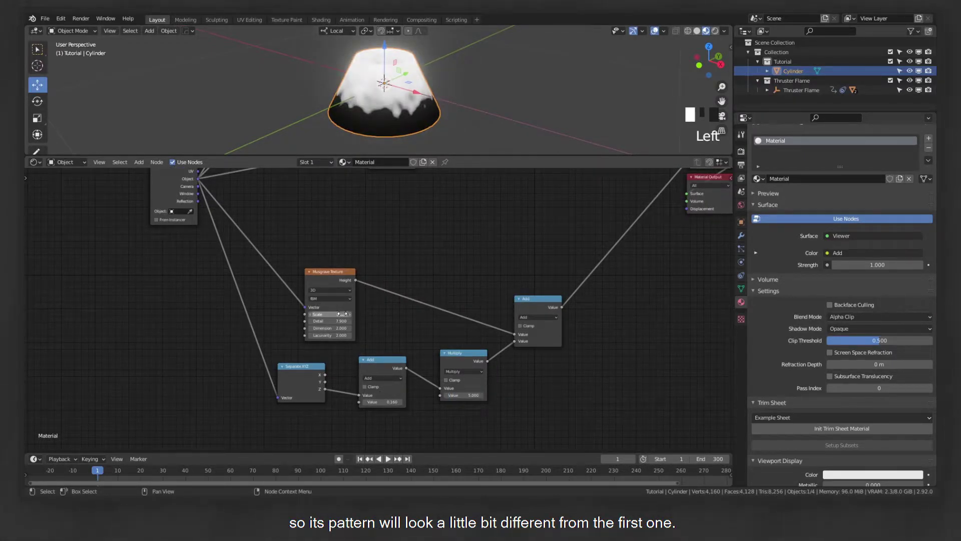
left_click(346, 314)
left_click(345, 321)
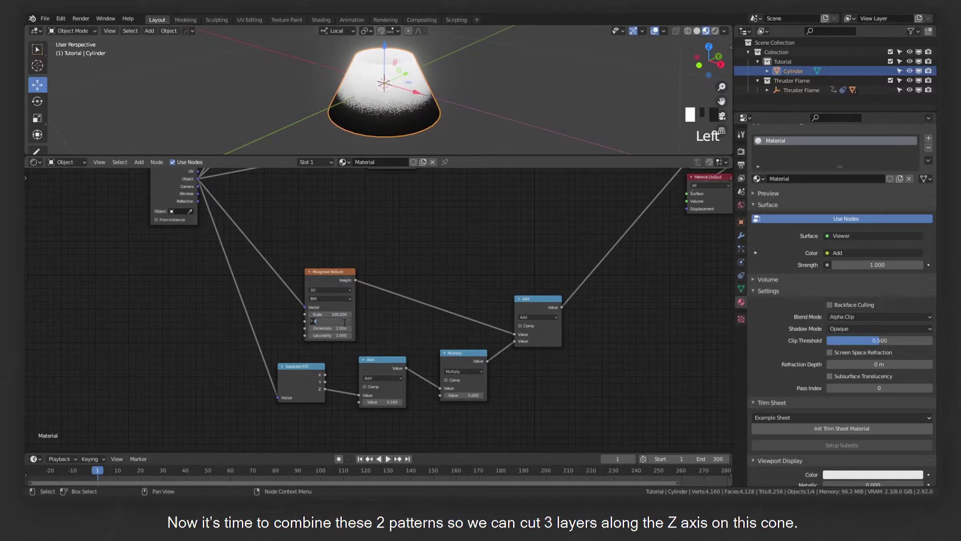
- Move the second boundary pattern's nodes up closer to the first pattern
scroll(393, 253, "down", 3)
middle_click_drag(395, 212, 393, 260)
left_click_drag(525, 437, 294, 328)
key("g")
left_click(418, 254)
- Preview the first and second boundary patterns in turn, and move the Viewer and Material Output farther from them
scroll(418, 254, "down", 4)
middle_click_drag(473, 195, 415, 261)
left_click(415, 257, "ctrl+shift")
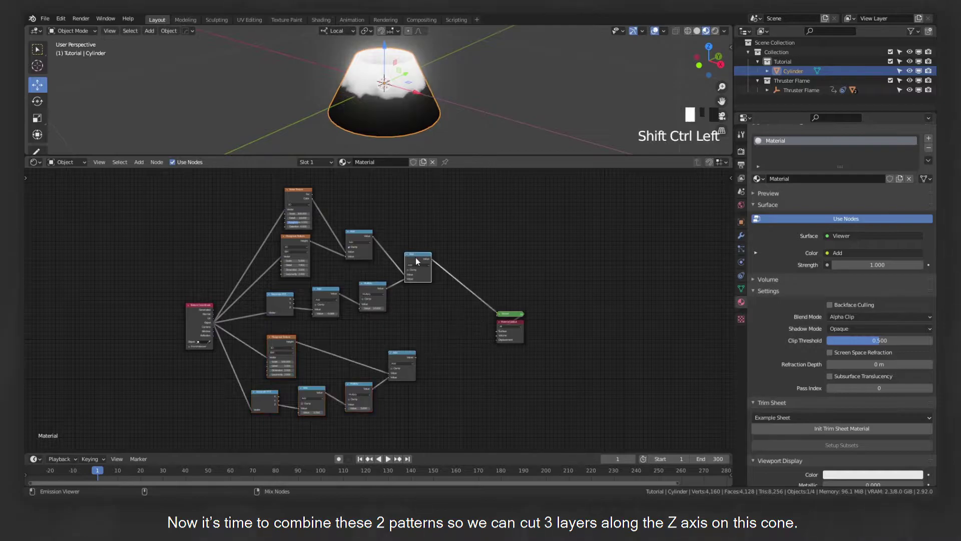
left_click(420, 374, "ctrl+shift")
left_click_drag(542, 355, 494, 271)
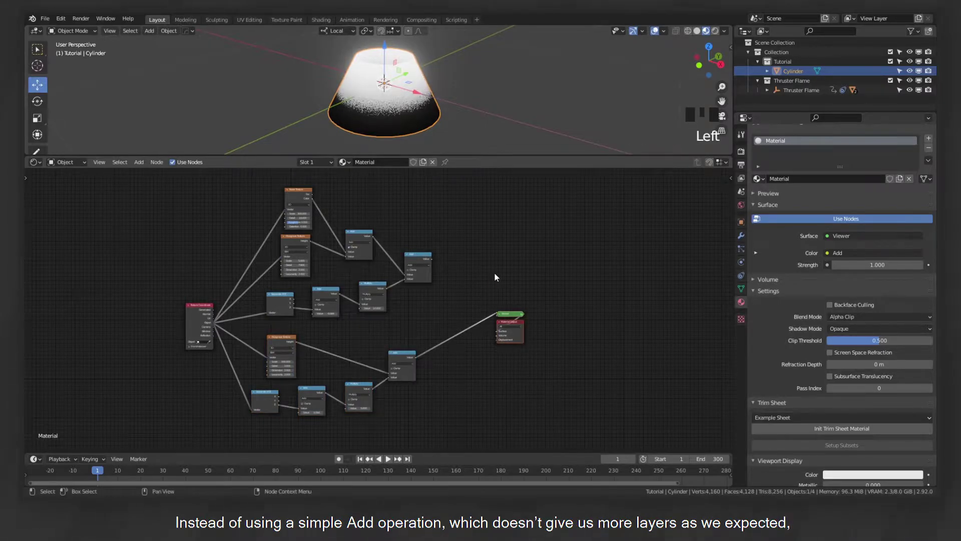
key("g")
left_click(534, 260)
- Join both boundary patterns in a duplicated Math node before the Viewer and switch its operation to Logarithm
scroll(441, 307, "up", 5)
middle_click_drag(440, 307, 487, 300)
left_click(446, 223)
key("shift+d")
left_click(559, 289)
scroll(518, 311, "up", 3)
left_click_drag(454, 193, 548, 313)
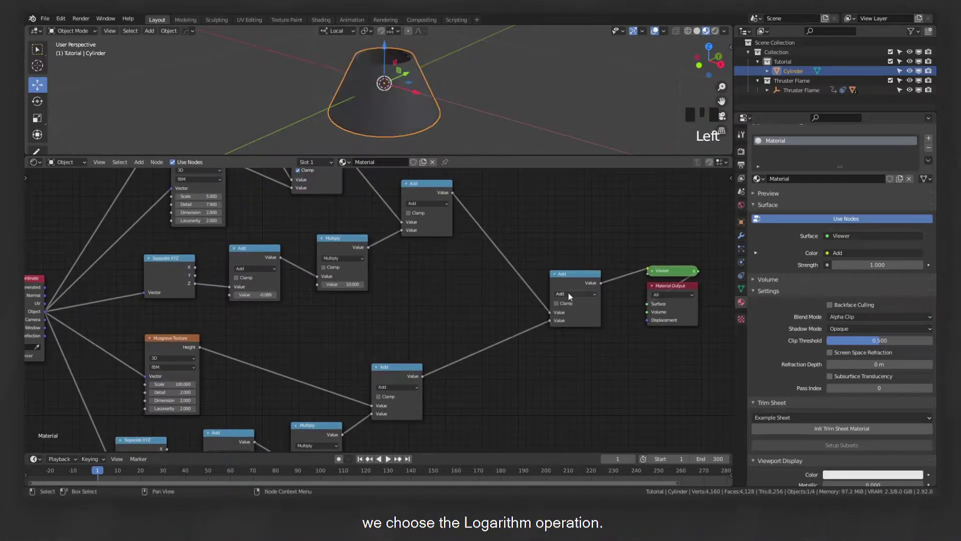
left_click(569, 294)
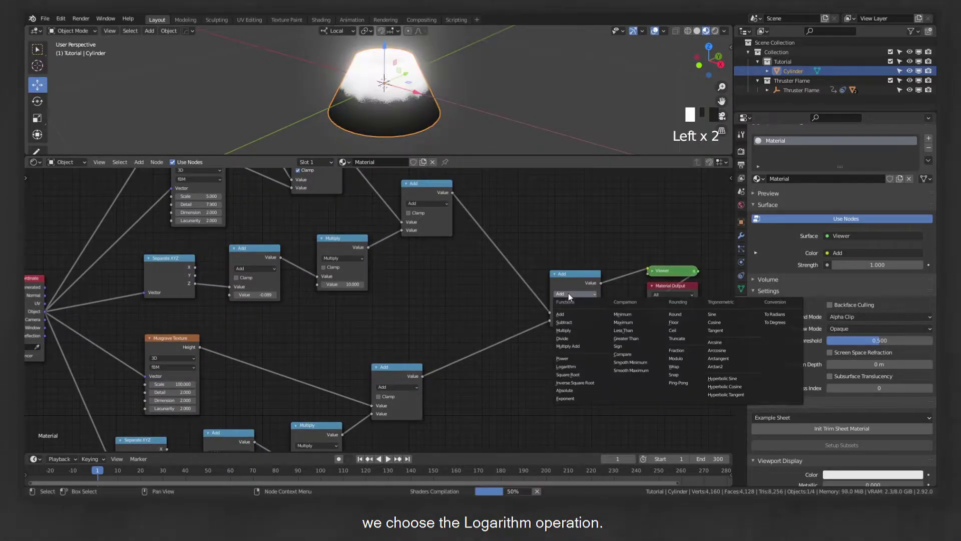
left_click(584, 368)
mouse_move(563, 275)
left_mouse_down()
mouse_move(531, 261)
mouse_move(516, 231)
left_mouse_up()
- Deselect the cylinder, and rearrange the Texture Coordinate node and the pattern network with more space between them
mouse_move(425, 103)
middle_mouse_down()
mouse_move(411, 118)
mouse_move(415, 95)
mouse_move(510, 89)
mouse_move(373, 101)
mouse_move(437, 99)
middle_mouse_up()
key("a")
scroll(520, 321, "down", 7)
middle_click_drag(485, 362, 570, 378)
left_click_drag(266, 318, 221, 320)
left_click_drag(583, 427, 305, 181)
key("g")
left_click(473, 230)
left_click(564, 255)
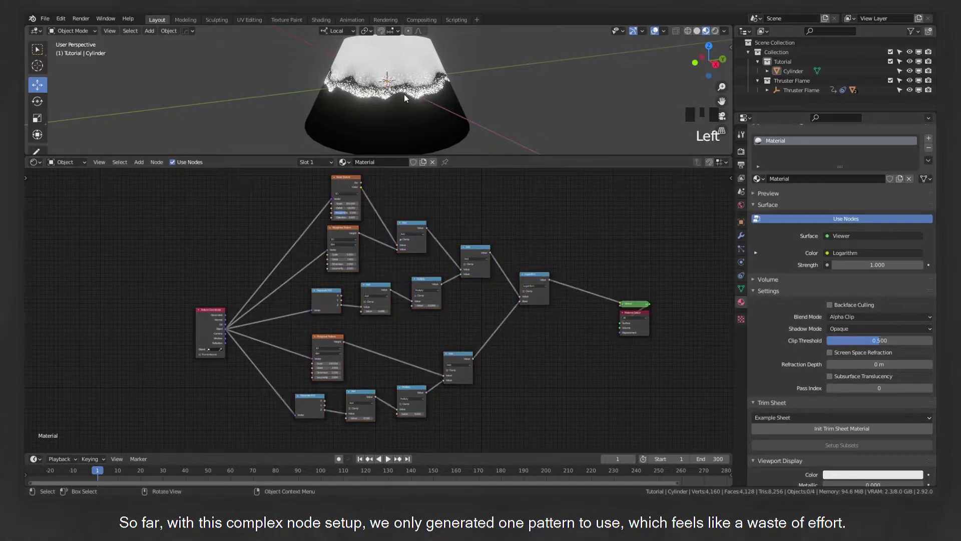
- Move the whole pattern network closer to the Texture Coordinate node, leaving more room before the Material Output
mouse_move(393, 125)
middle_mouse_down()
mouse_move(432, 137)
mouse_move(438, 115)
mouse_move(406, 125)
middle_mouse_up()
middle_click_drag(492, 221, 445, 223)
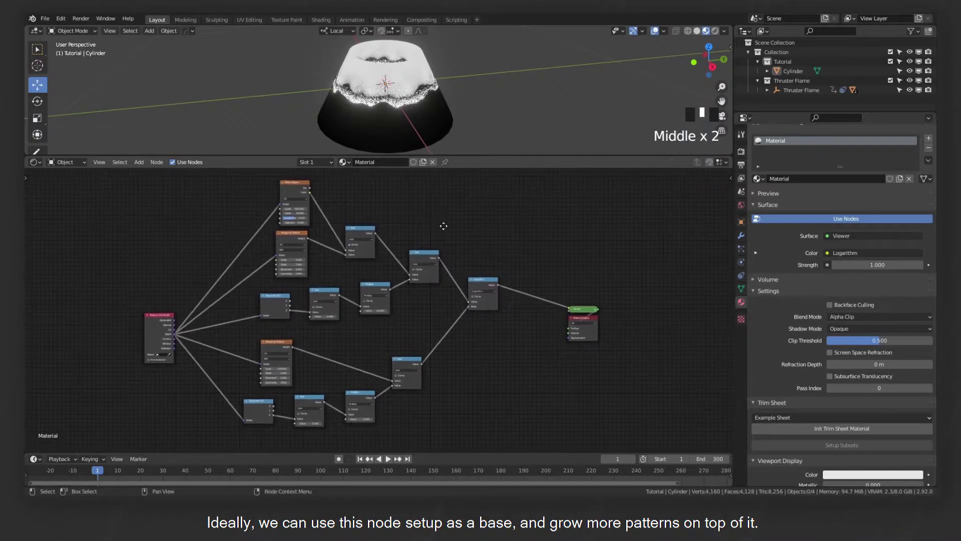
left_click_drag(523, 423, 228, 183)
key("g")
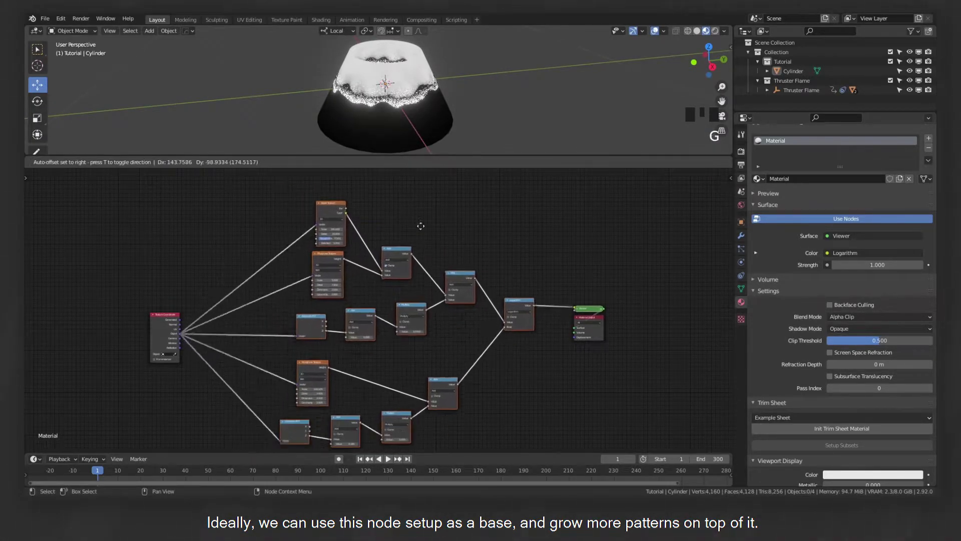
left_click(382, 212)
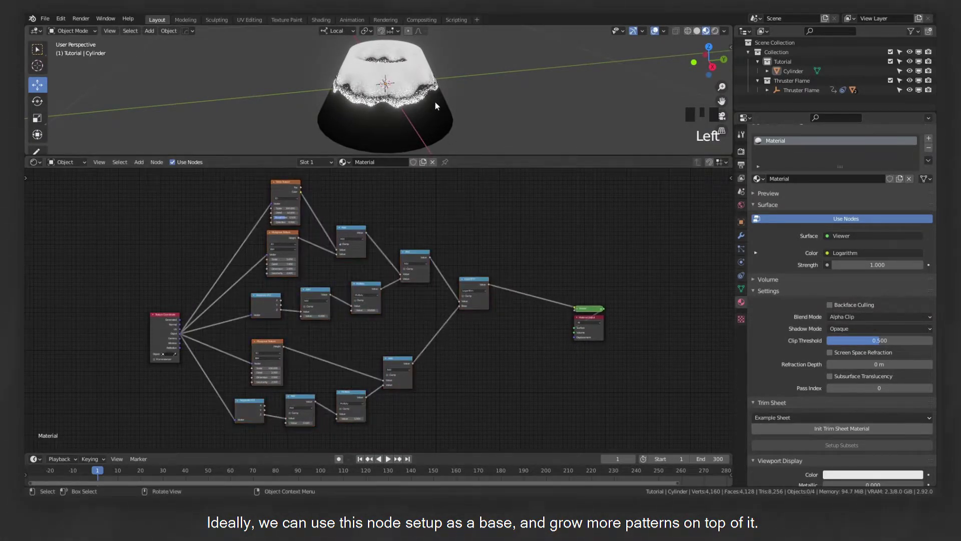
- Move the Viewer and Material Output nodes farther away from the Logarithm node to make room for more Math nodes
mouse_move(434, 101)
middle_mouse_down()
mouse_move(368, 113)
mouse_move(496, 90)
mouse_move(398, 93)
mouse_move(425, 109)
mouse_move(492, 100)
mouse_move(443, 141)
mouse_move(418, 96)
middle_mouse_up()
scroll(484, 242, "up", 1)
middle_click_drag(480, 244, 444, 247)
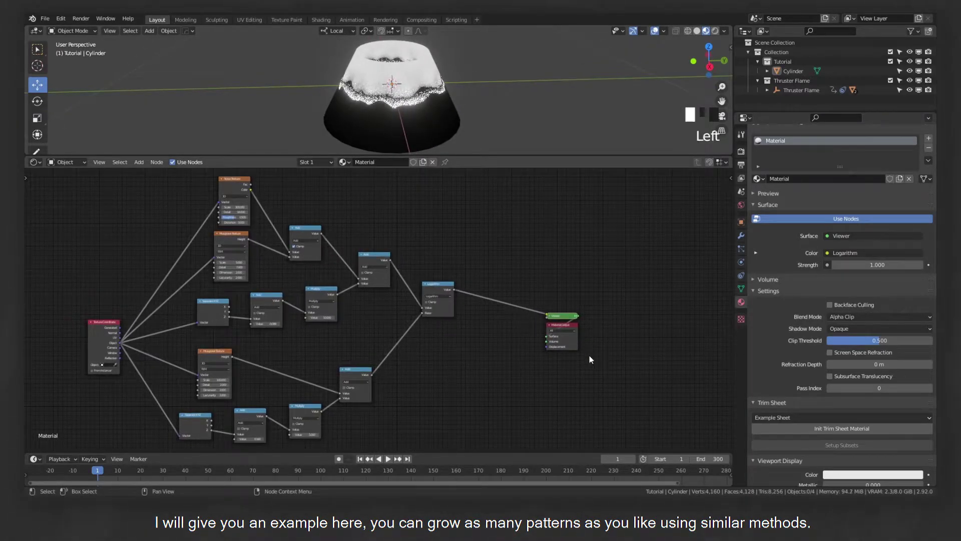
key("g")
left_click(618, 263)
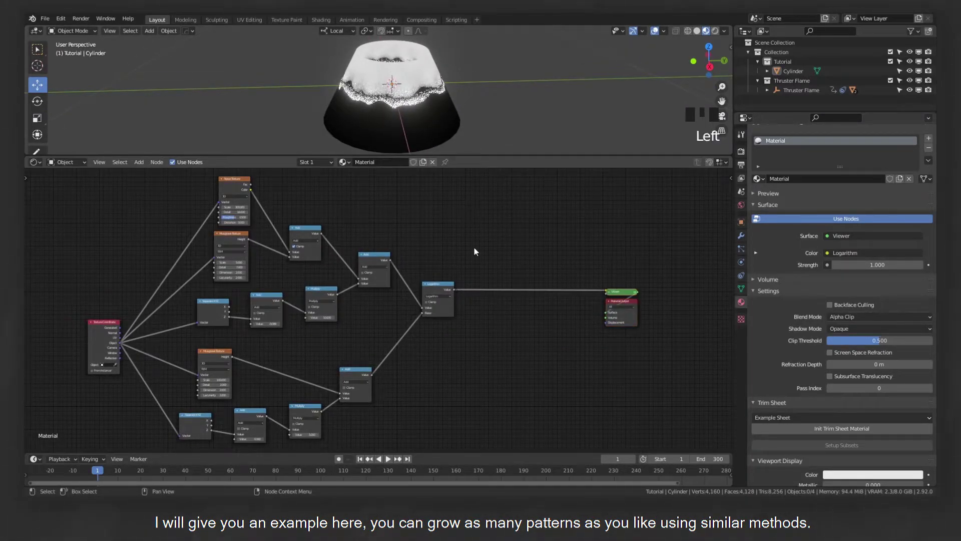
middle_click_drag(474, 248, 382, 256)
scroll(383, 271, "down", 3)
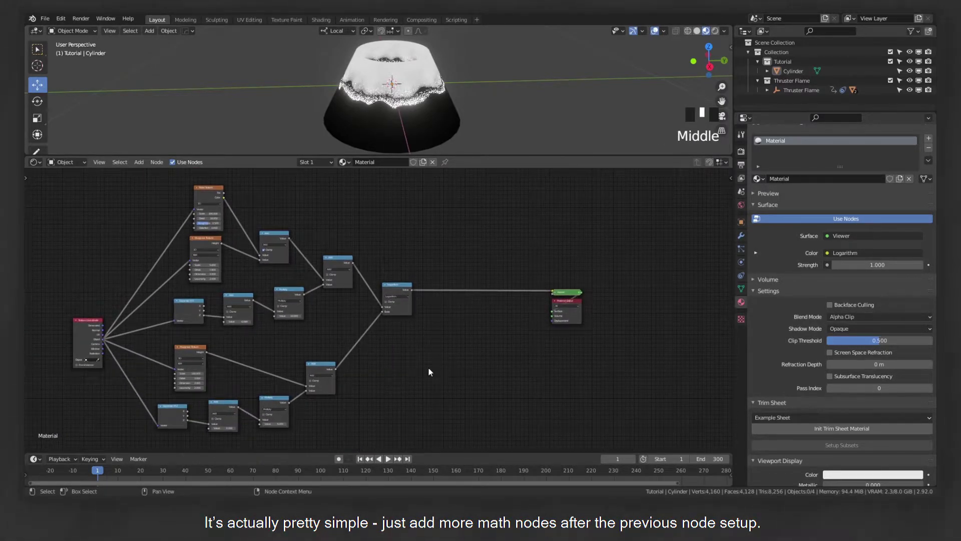
- Duplicate the first boundary pattern's final Add node and insert the copy between the Logarithm node and the Viewer
left_click_drag(424, 422, 142, 193)
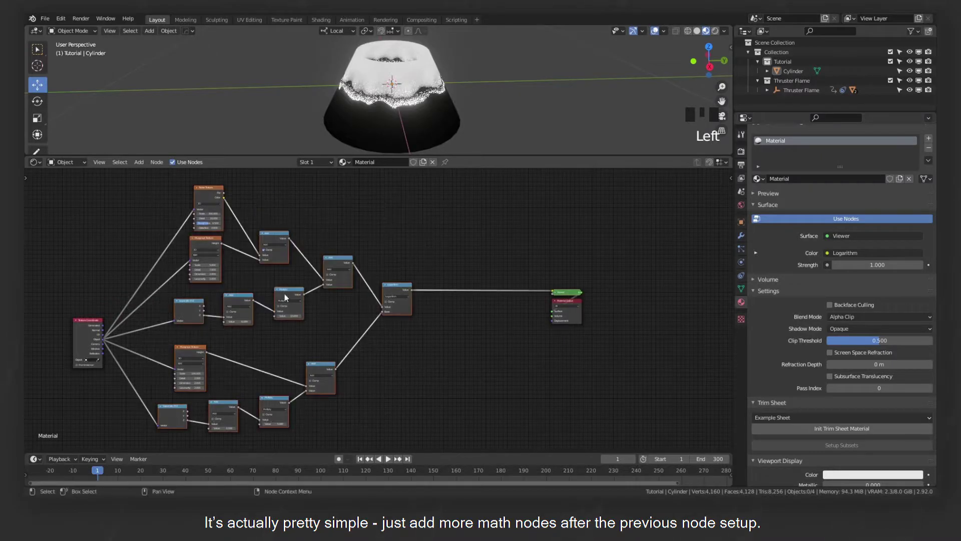
left_click(356, 323)
scroll(361, 271, "up", 5)
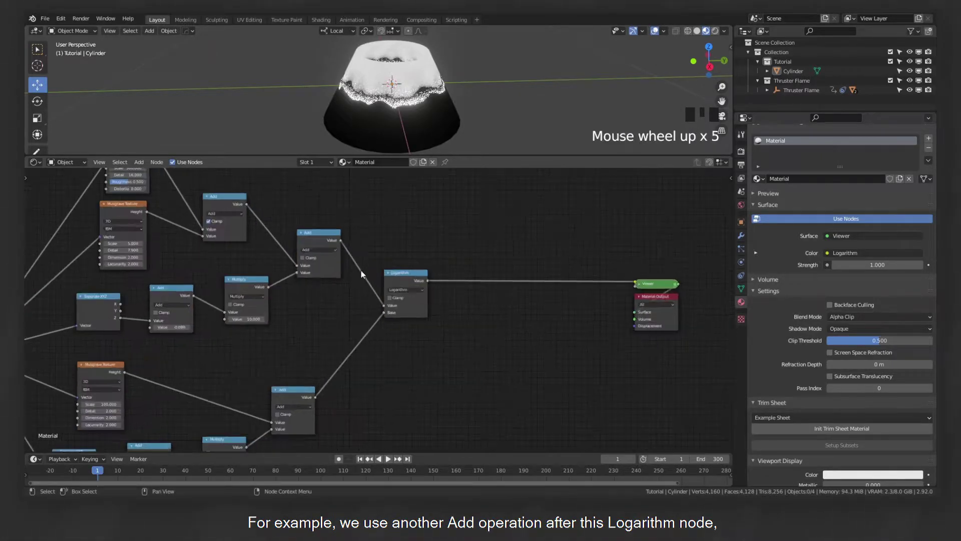
middle_click_drag(362, 271, 296, 249)
left_click(297, 249)
key("shift+d")
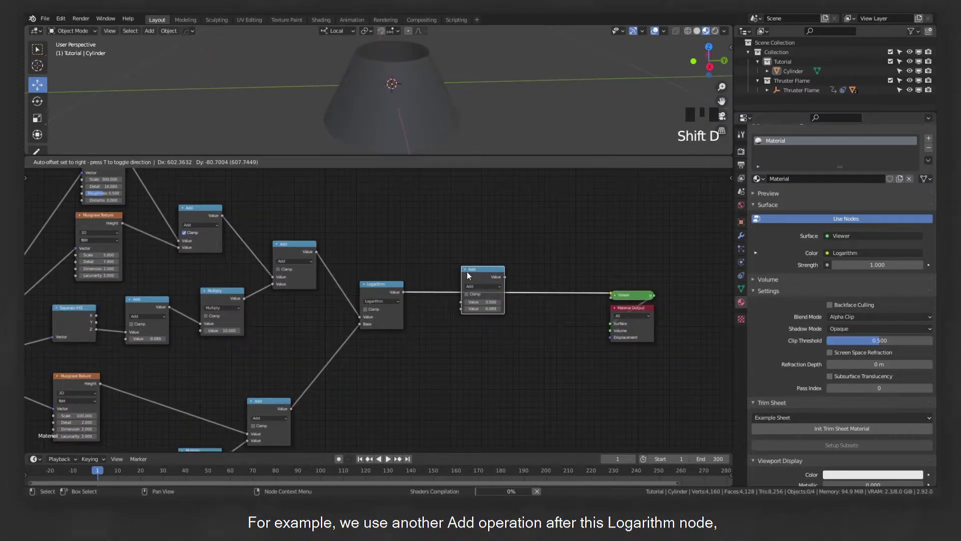
left_click(468, 272)
scroll(468, 272, "up", 5)
mouse_move(441, 287)
middle_mouse_down()
mouse_move(463, 277)
mouse_move(432, 296)
middle_mouse_up()
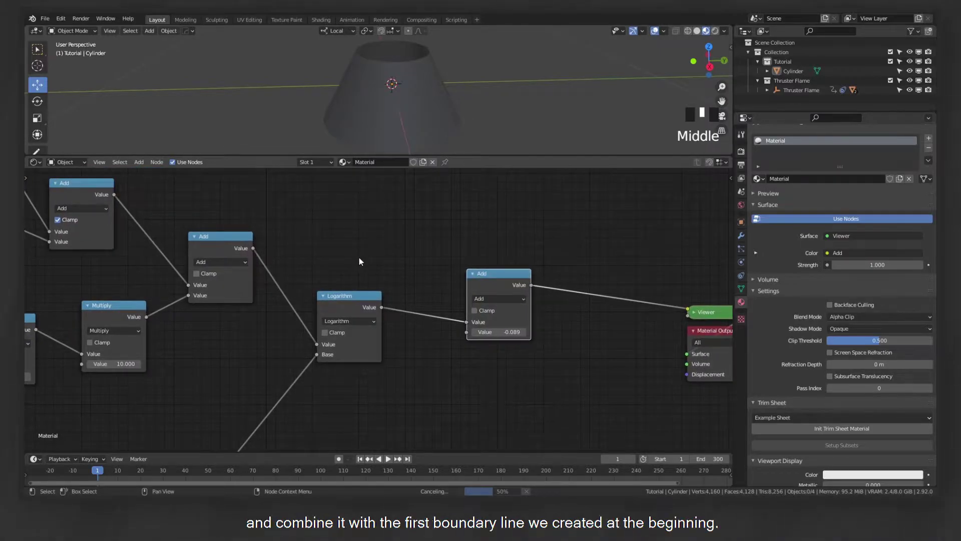
- Link the first boundary pattern's output into the new Add node alongside the Logarithm result, and raise that node slightly
left_click_drag(253, 247, 310, 253)
left_click_drag(468, 321, 468, 321)
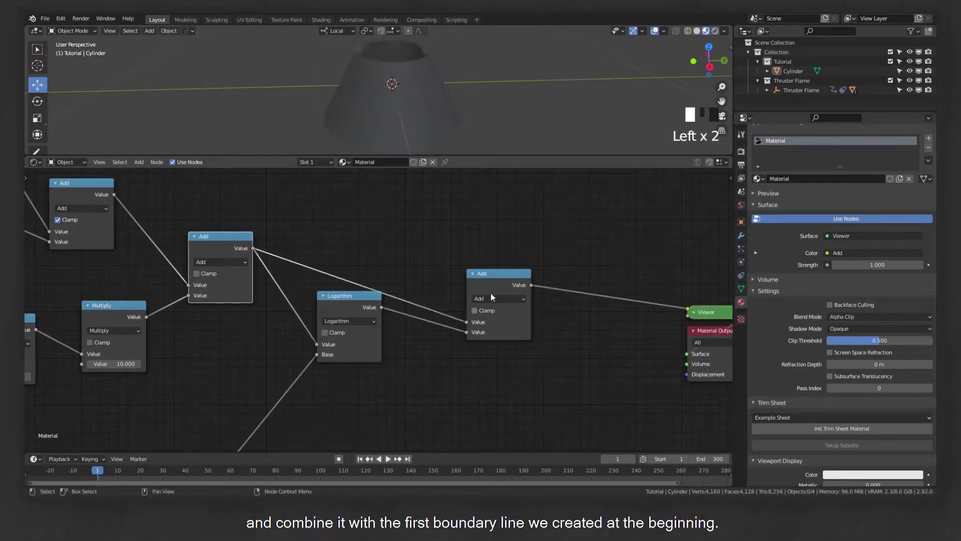
left_click_drag(497, 287, 505, 259)
left_click(407, 228)
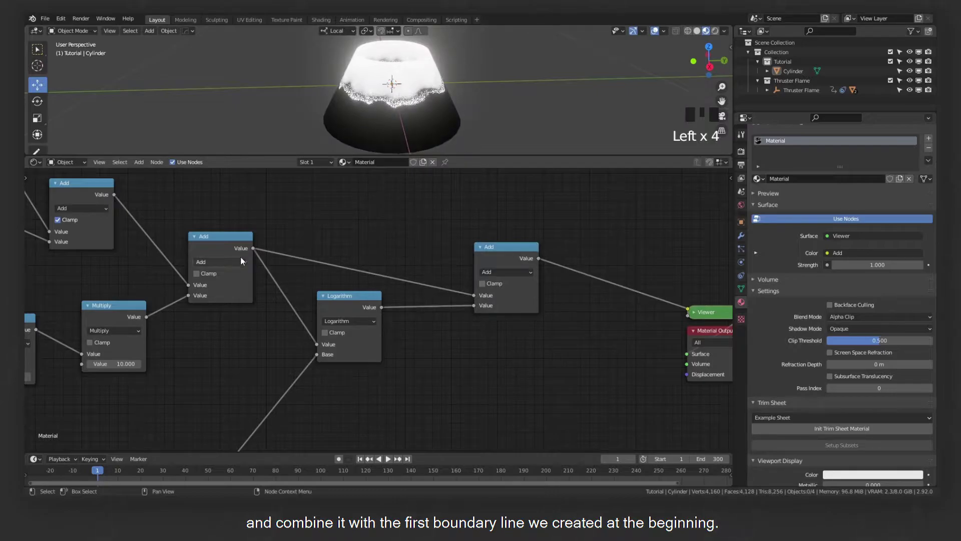
- Insert a duplicated Math node between the first boundary pattern and the last Add node, set to Multiply with value -0.42
left_click(216, 253)
key("shift+d")
left_click(376, 239)
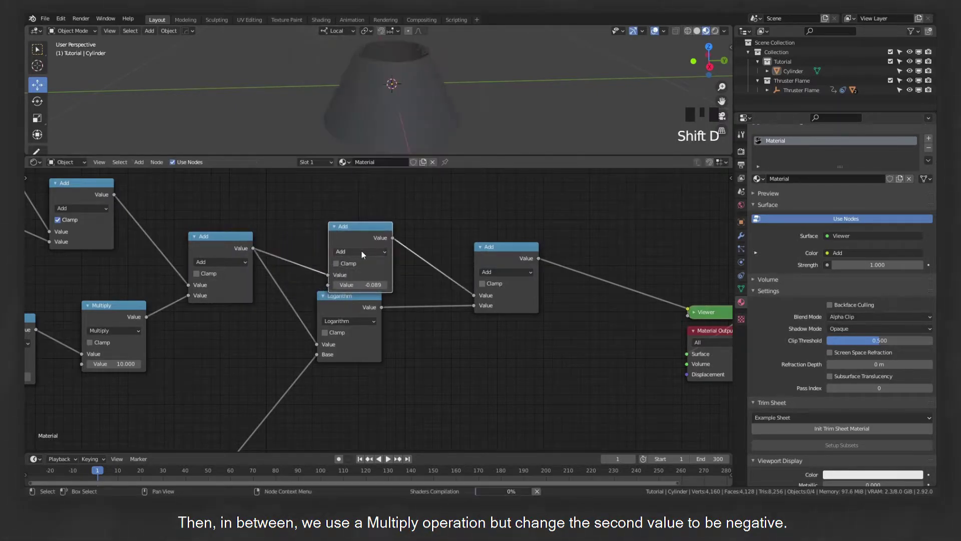
left_click(362, 251)
left_click(356, 296)
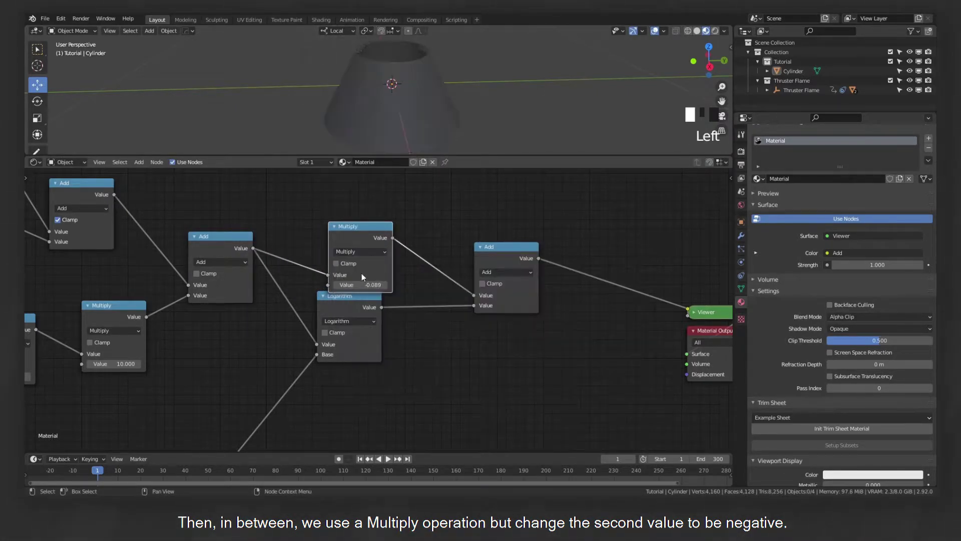
left_click(369, 285)
type("-0.42")
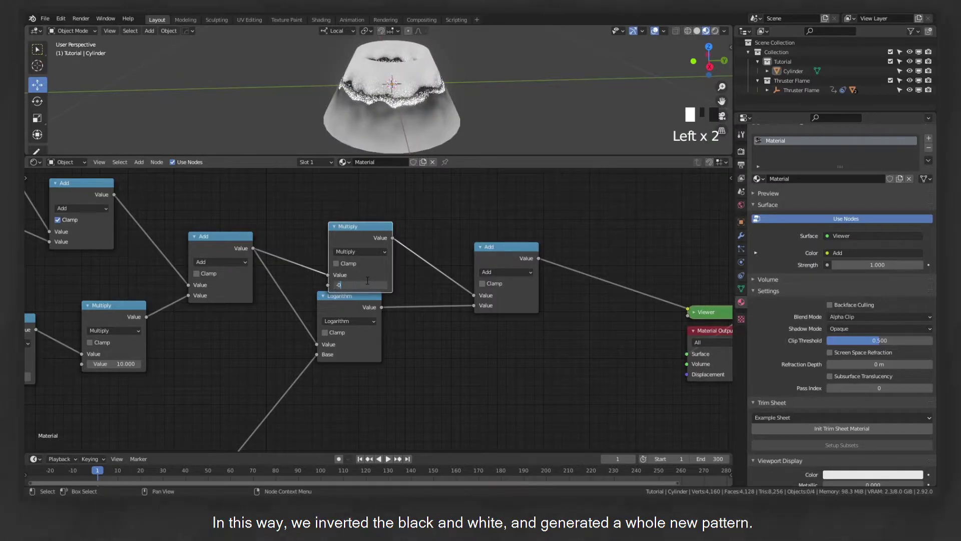
key("Return")
- Separate the overlapping Multiply and Logarithm nodes, adjust the last Add node's placement, and inspect the inverted pattern on the cylinder
left_click_drag(357, 306, 366, 324)
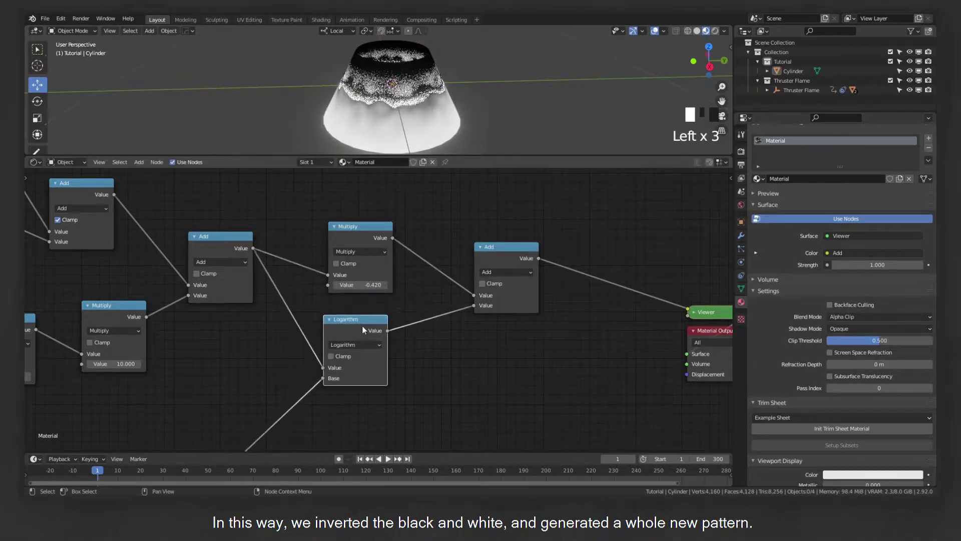
left_click_drag(373, 241, 374, 232)
middle_click_drag(434, 203, 425, 233)
scroll(420, 95, "down", 4)
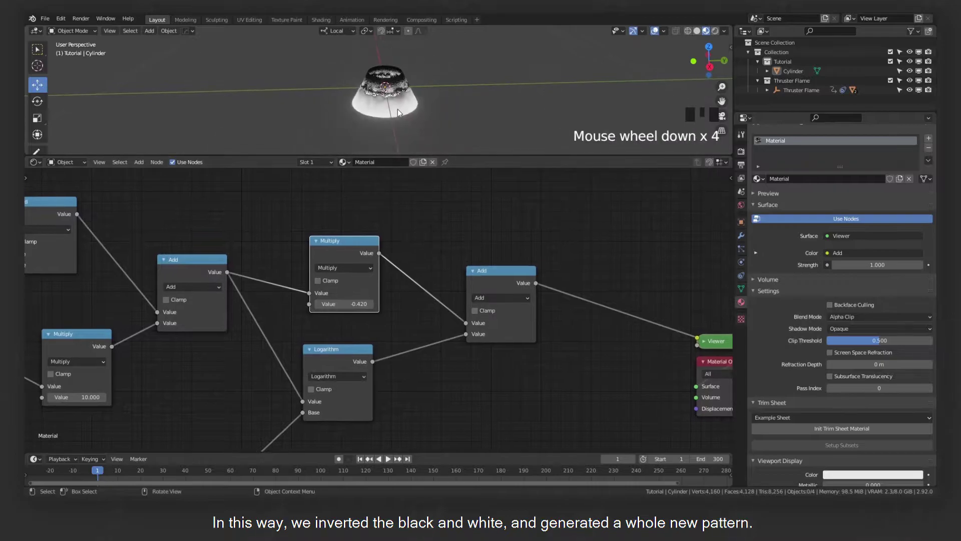
mouse_move(421, 95)
middle_mouse_down()
mouse_move(417, 112)
mouse_move(418, 103)
middle_mouse_up()
scroll(419, 104, "up", 3)
scroll(436, 281, "down", 5)
scroll(437, 280, "down", 2)
middle_click_drag(437, 280, 438, 227)
left_click_drag(453, 246, 454, 255)
- Preview the outputs of the new Multiply node, the Logarithm node and the last Add node in turn
left_click(386, 230, "ctrl+shift")
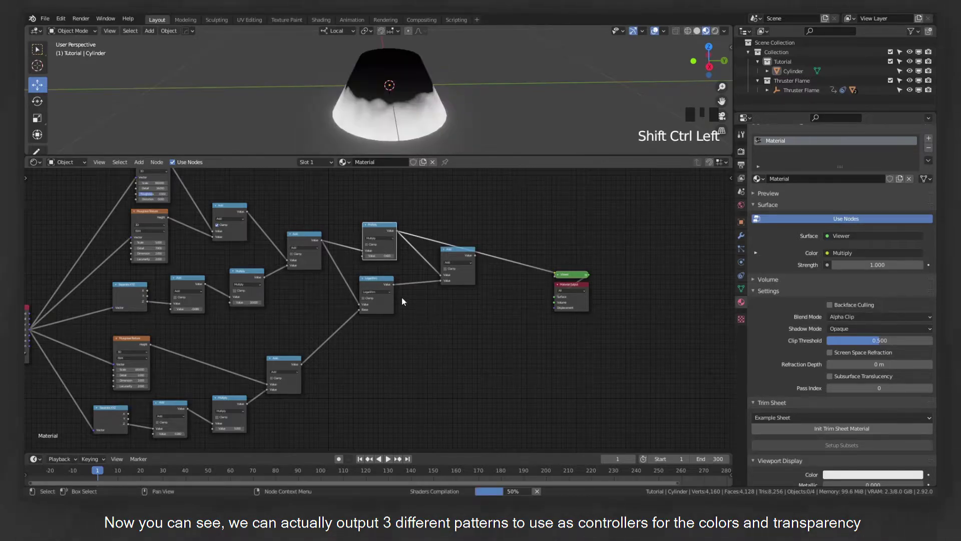
left_click(387, 288, "ctrl+shift")
left_click(459, 259, "ctrl+shift")
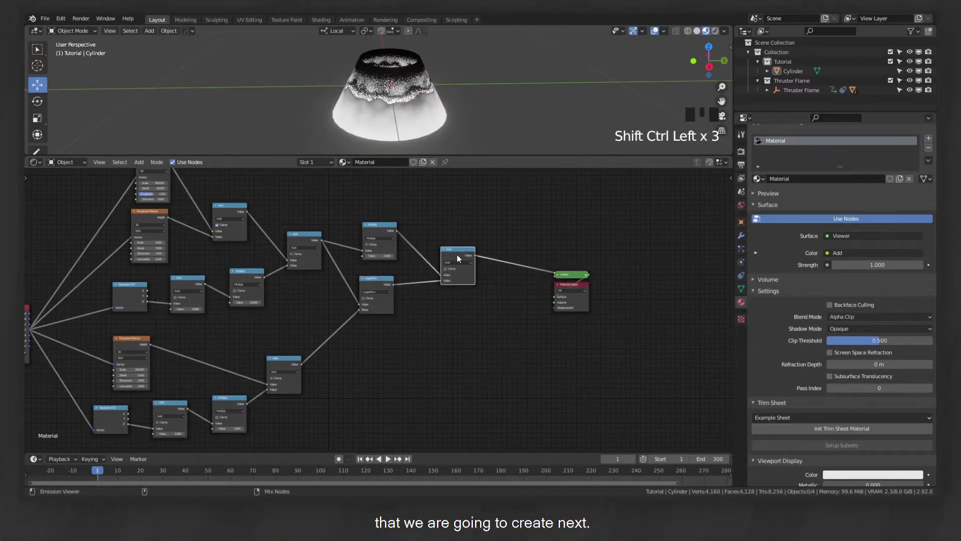
left_click(460, 257)
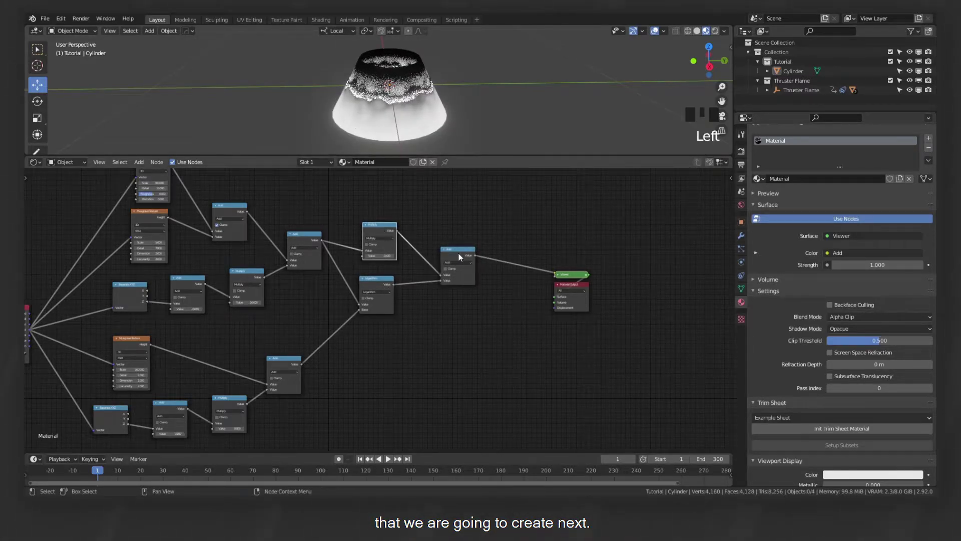
left_click(385, 287)
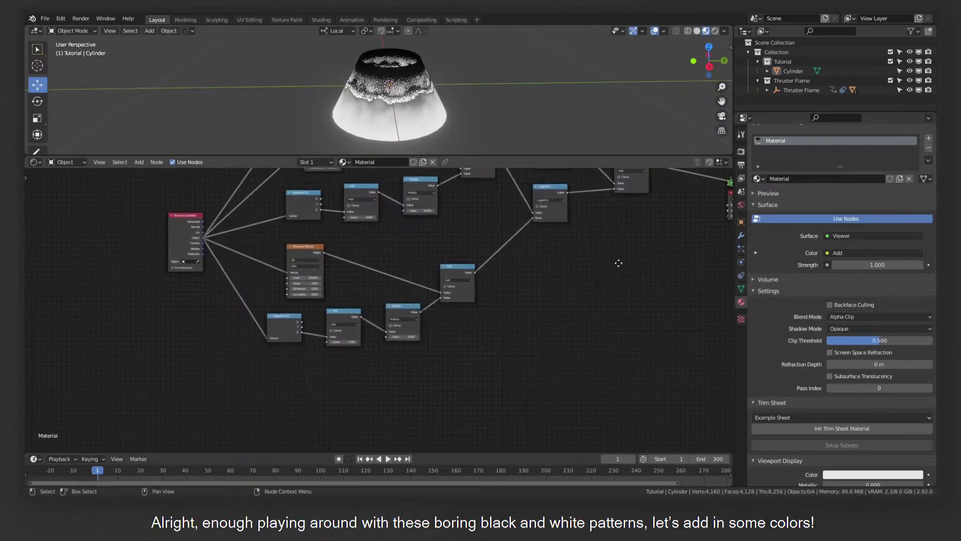
- Add an Emission shader below the second boundary pattern's nodes and set its strength to 5
middle_click_drag(618, 262, 543, 247)
scroll(456, 327, "up", 1)
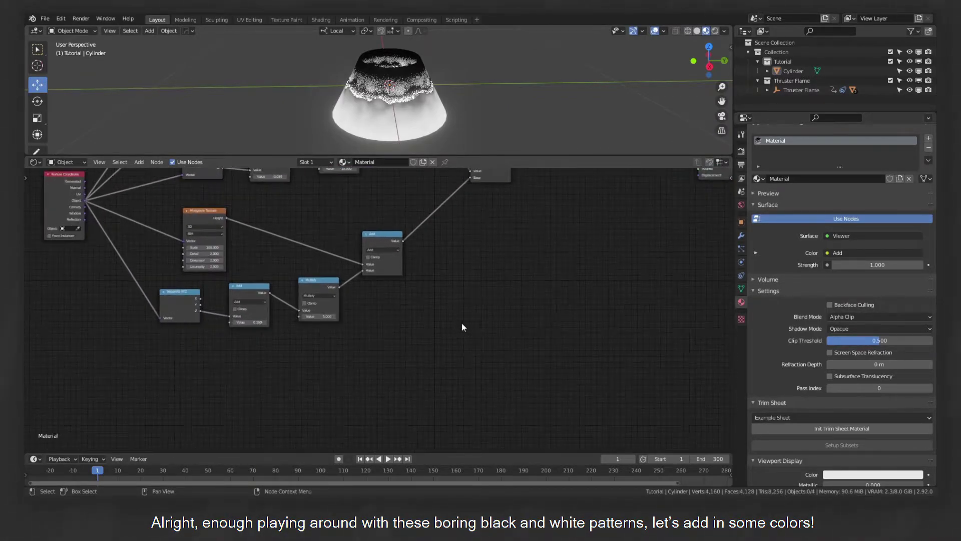
scroll(490, 316, "up", 2)
left_click(475, 312)
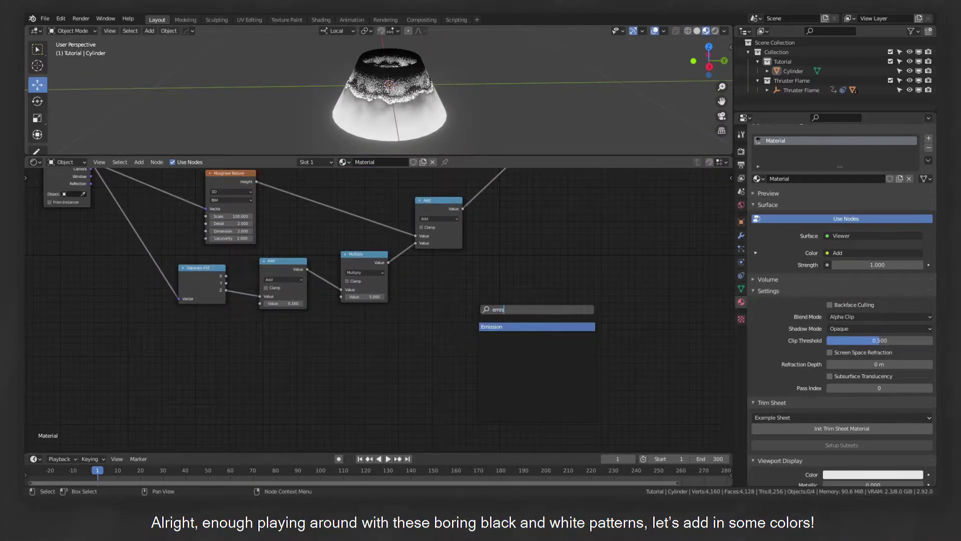
key("Return")
left_click(448, 364)
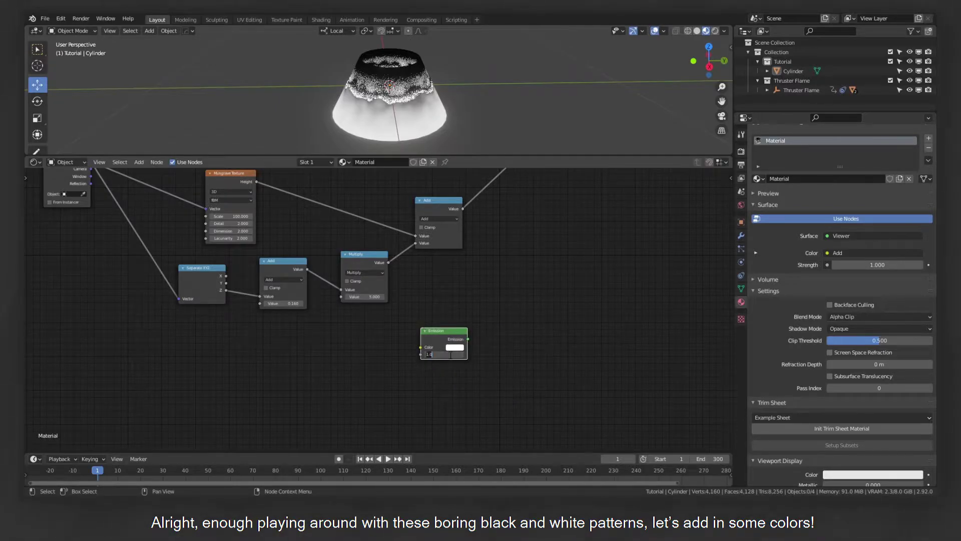
type("5")
key("Return")
- Add a ColorRamp node, link its Color output to the Emission color, and preview the Emission shader on the cylinder
key("shift+a")
left_click(354, 339)
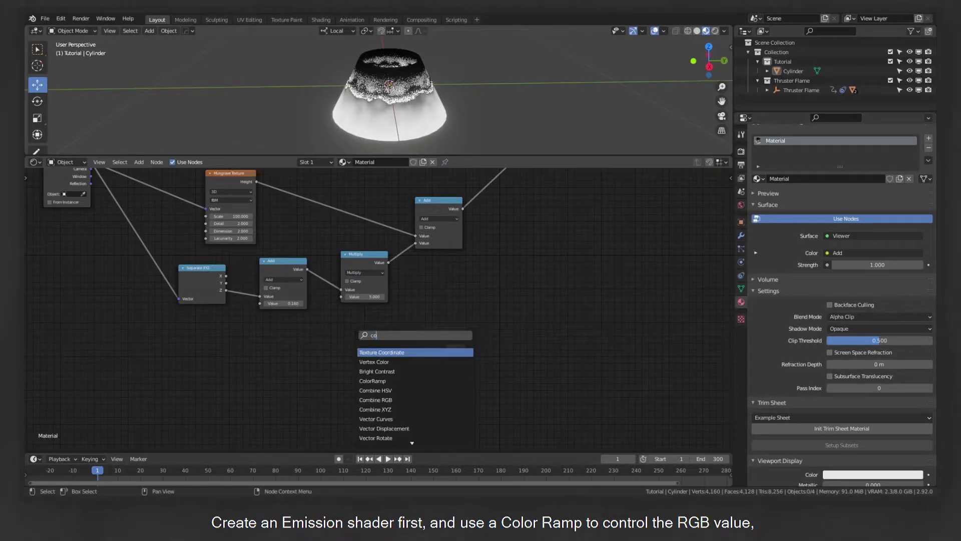
key("Down")
key("Return")
left_click(277, 329)
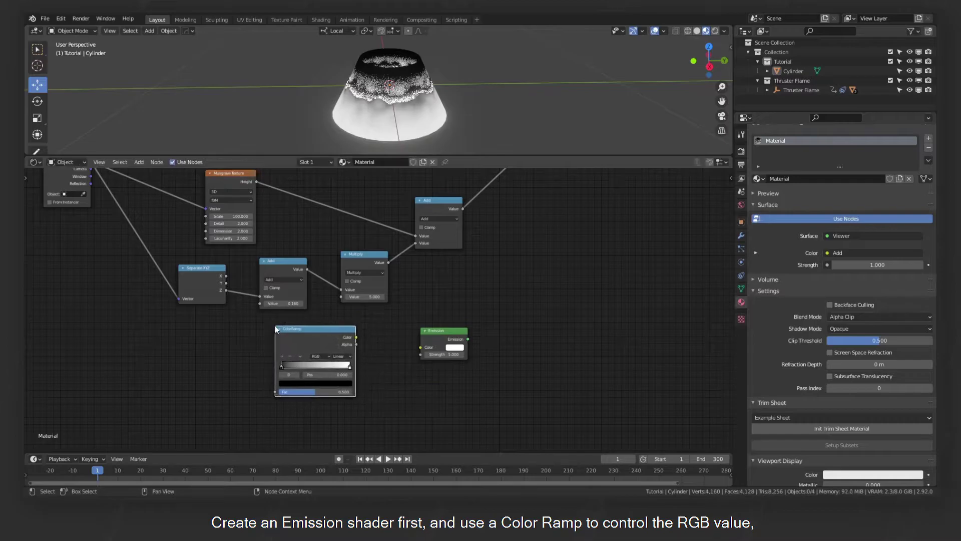
left_click_drag(426, 347, 428, 347)
left_click(449, 341, "ctrl+shift")
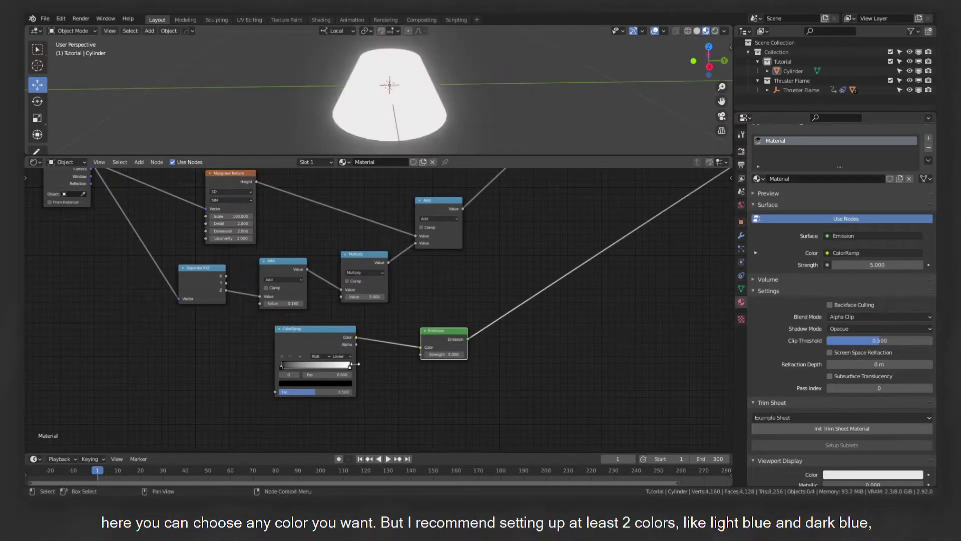
- Recolor the ColorRamp with a cyan stop at about 0.43 and a blue stop at about 0.55
left_click_drag(350, 368, 321, 373)
left_click(325, 384)
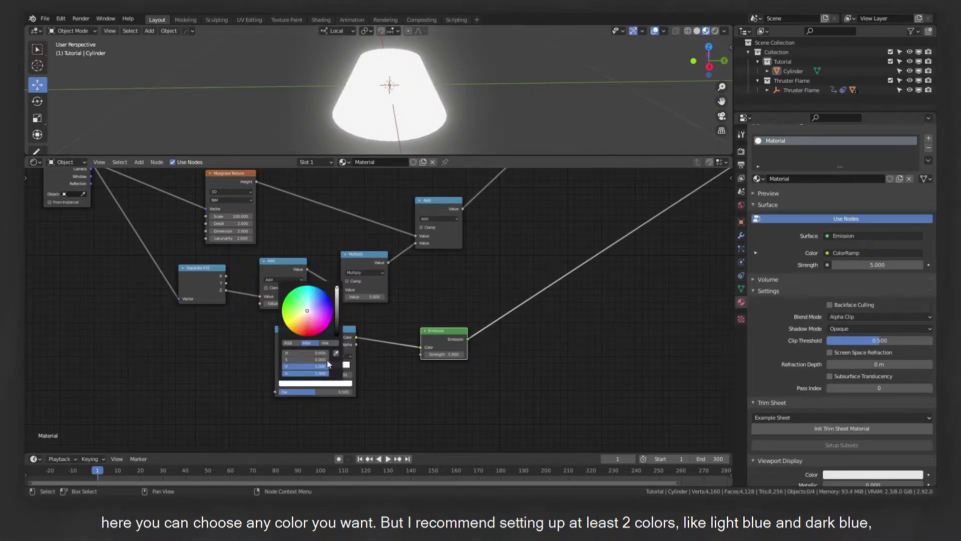
left_click_drag(321, 308, 323, 295)
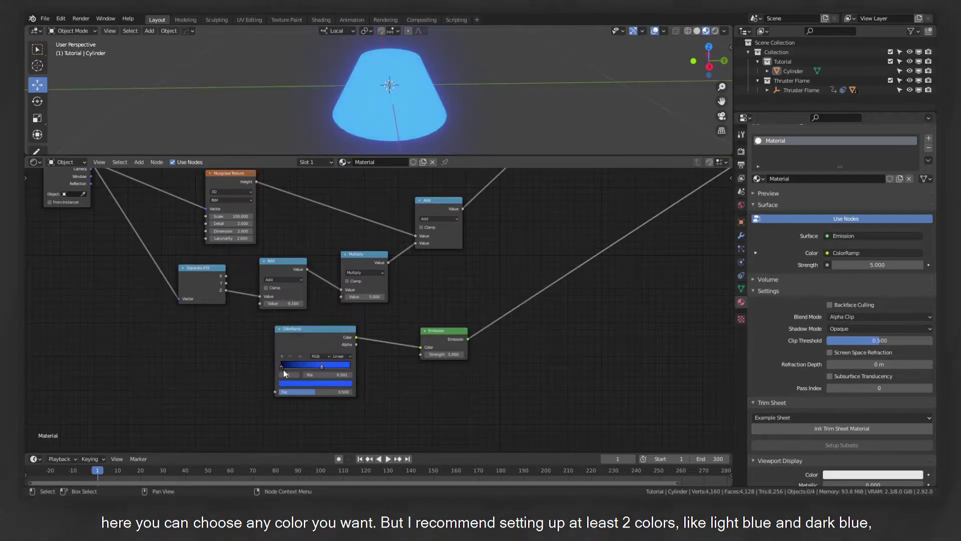
left_click_drag(281, 369, 323, 371)
left_click(327, 385)
left_click_drag(349, 300, 326, 293)
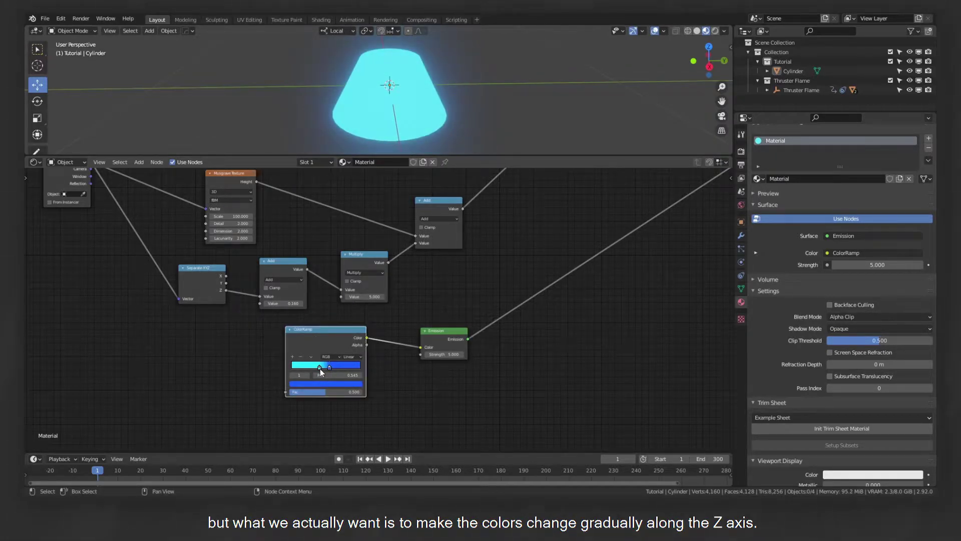
- Select the cylinder and link the Z output of the second pattern's Separate XYZ node to the ColorRamp's Fac input
left_click(403, 59)
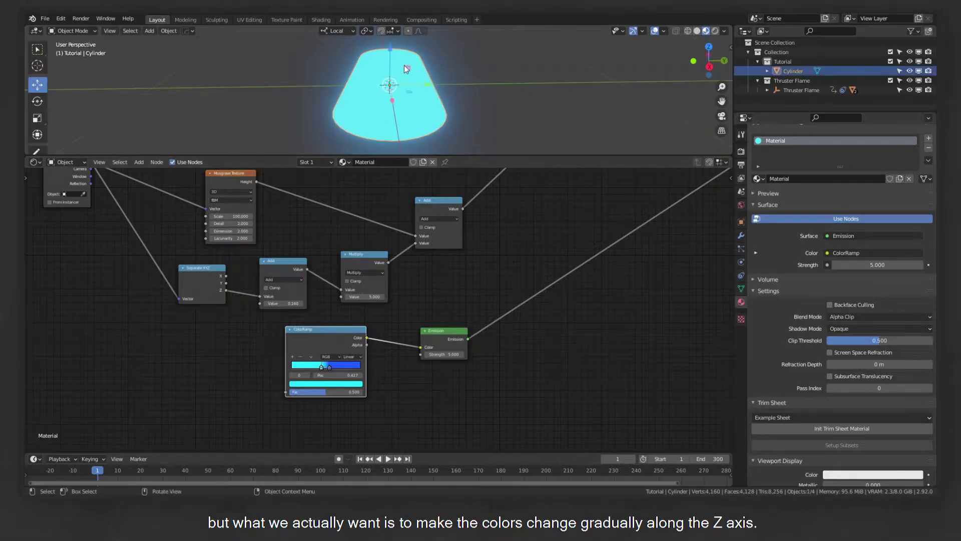
middle_click_drag(247, 335, 269, 344)
left_click_drag(346, 348, 351, 350)
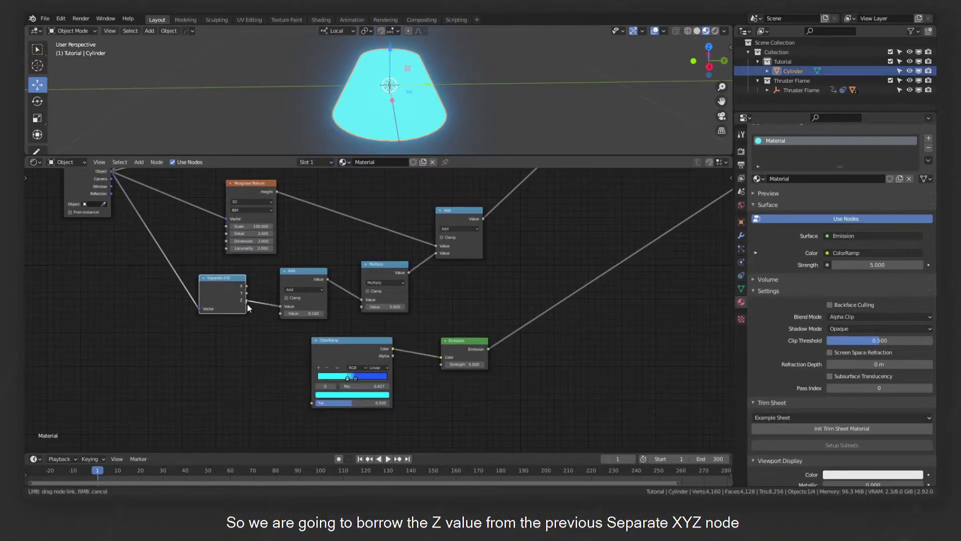
left_click_drag(311, 400, 312, 403)
- Move the ColorRamp and Emission nodes farther from the Separate XYZ node, leaving room for a node between them
left_click_drag(341, 341, 360, 341)
key("g")
left_click(460, 332)
left_click(415, 290)
scroll(386, 289, "up", 3)
middle_click_drag(321, 310, 427, 266)
left_click_drag(297, 231, 282, 239)
middle_click_drag(395, 290, 345, 288)
- Insert a duplicated Add node between the Separate XYZ Z output and the ColorRamp, and set its value to 0.55
left_click(341, 228)
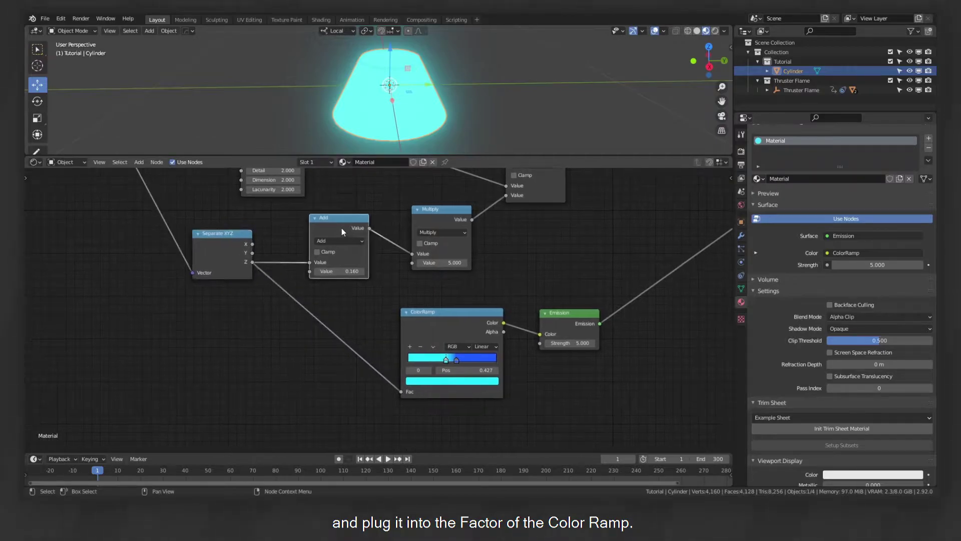
key("shift+d")
left_click(333, 306)
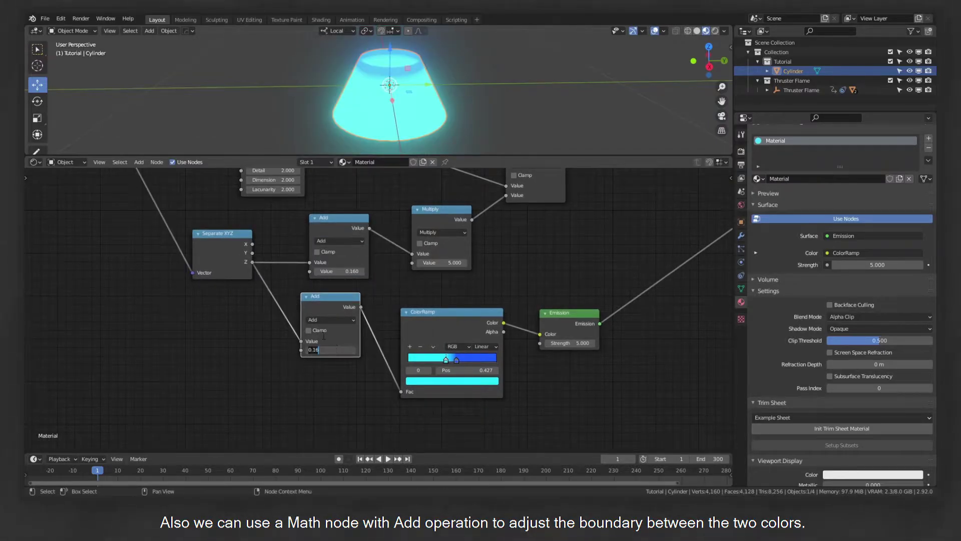
type("0.55")
key("Return")
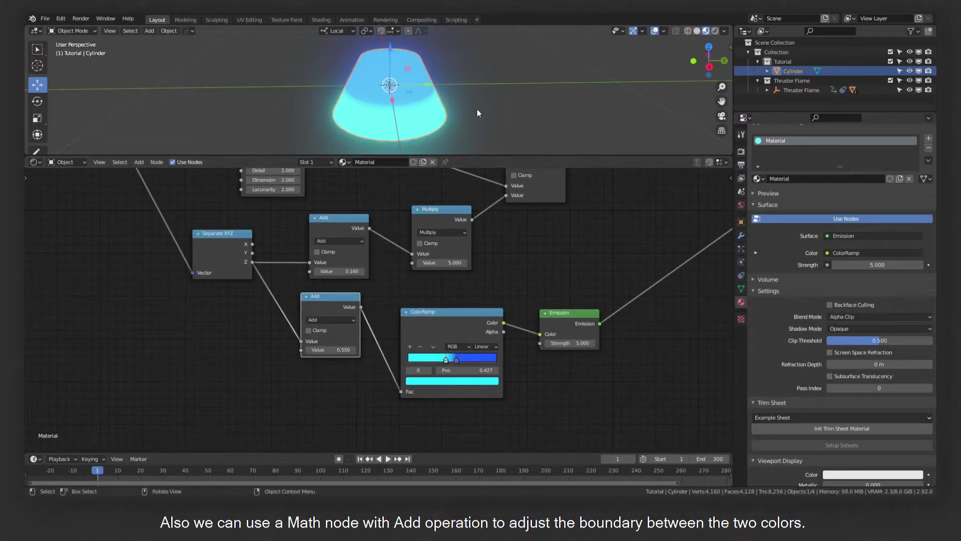
mouse_move(476, 110)
middle_mouse_down()
mouse_move(506, 88)
mouse_move(467, 99)
middle_mouse_up()
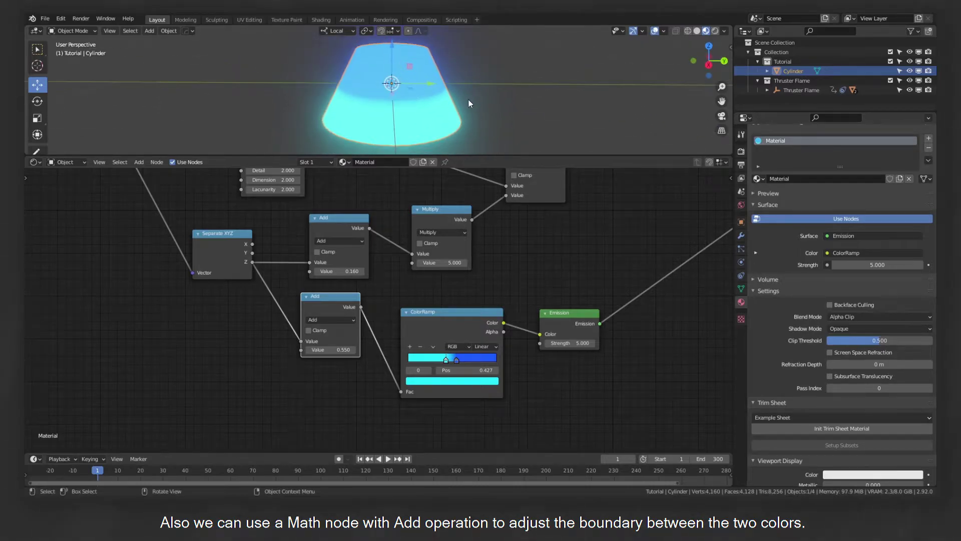
- Add a Transparent BSDF below the Emission node and combine the two with a Mix Shader feeding the material output
key("shift+a")
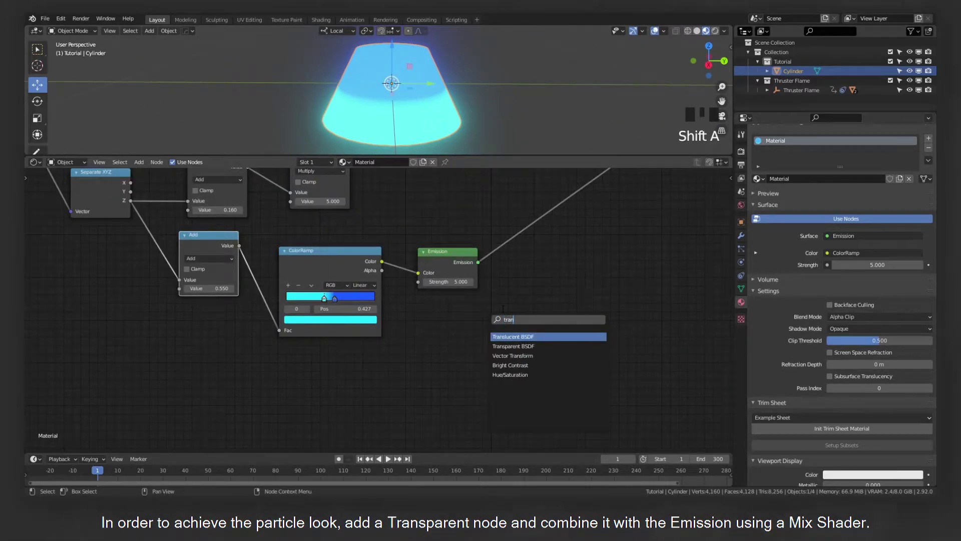
key("Down")
key("Return")
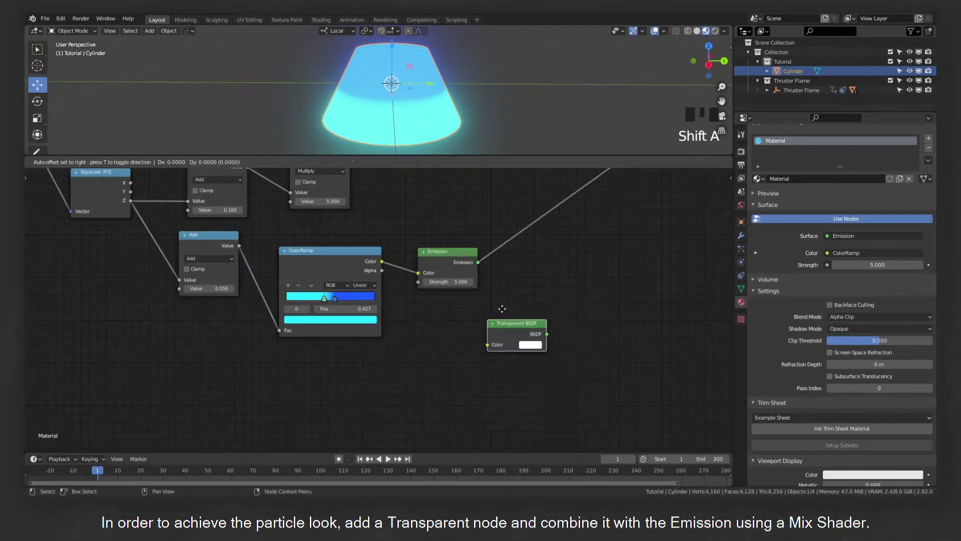
left_click(432, 290)
right_click_drag(452, 264, 455, 310, "ctrl+shift")
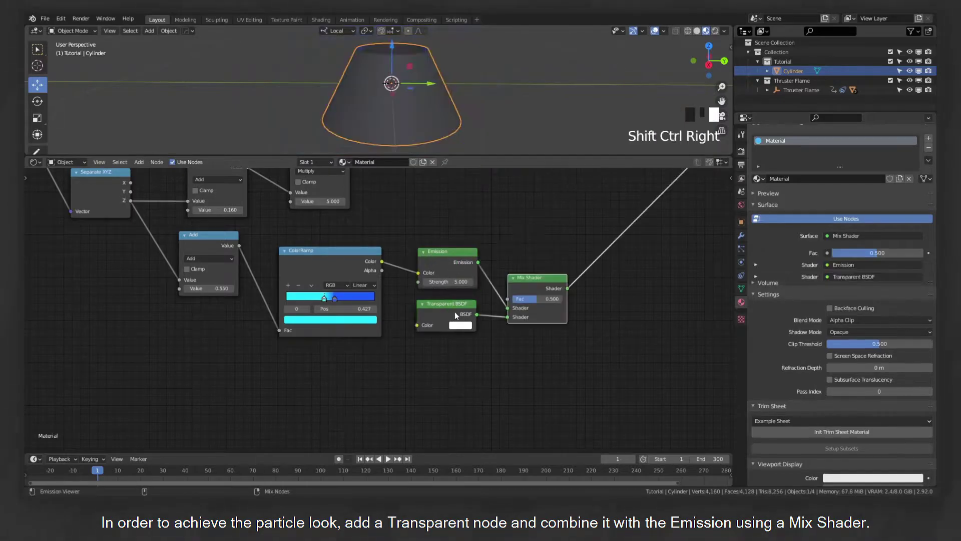
mouse_move(542, 278)
left_mouse_down()
mouse_move(534, 255)
mouse_move(537, 263)
left_mouse_up()
- Move the color and shader nodes down, add a Noise Texture above them, preview it, and set its scale to 50 and detail to 16
left_click_drag(589, 365, 227, 245)
key("g")
key("shift+a")
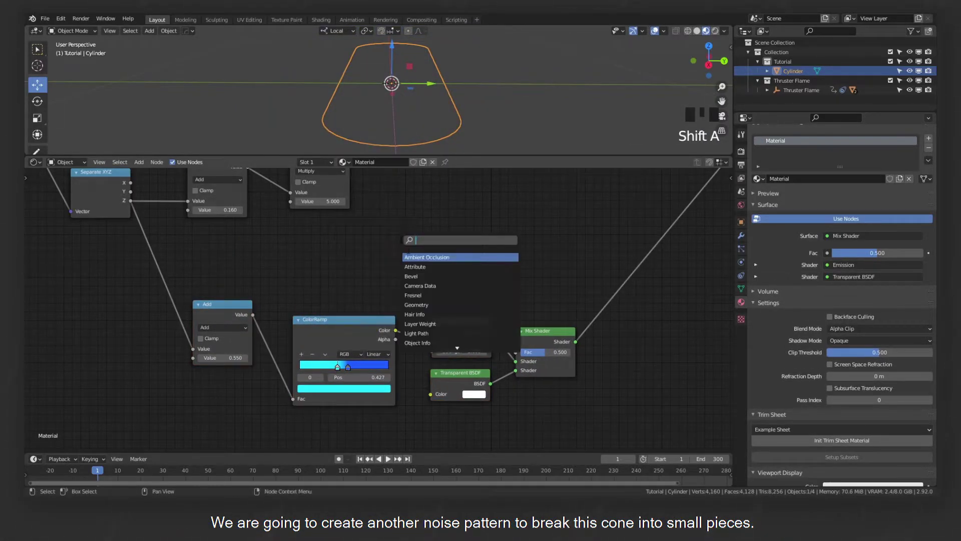
key("Return")
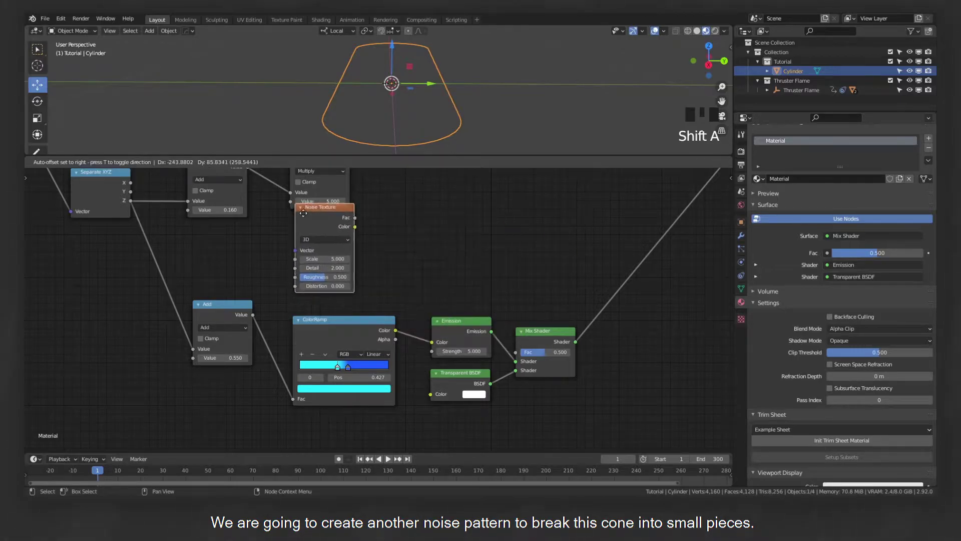
left_click(349, 261)
left_click(349, 261, "ctrl+shift")
left_click(349, 271)
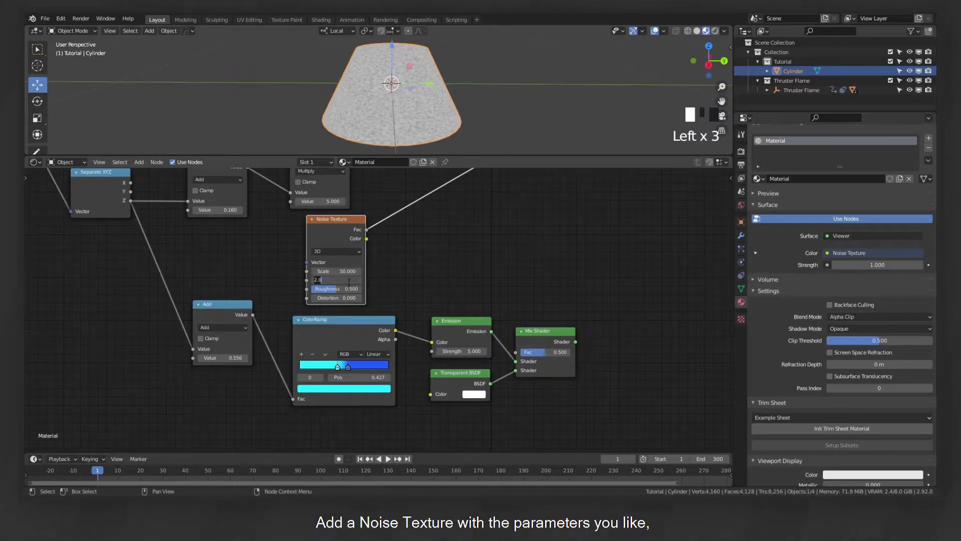
- Link the Texture Coordinate node's Object output to the new Noise Texture's Vector input
scroll(348, 280, "down", 4)
middle_click_drag(195, 202, 235, 276)
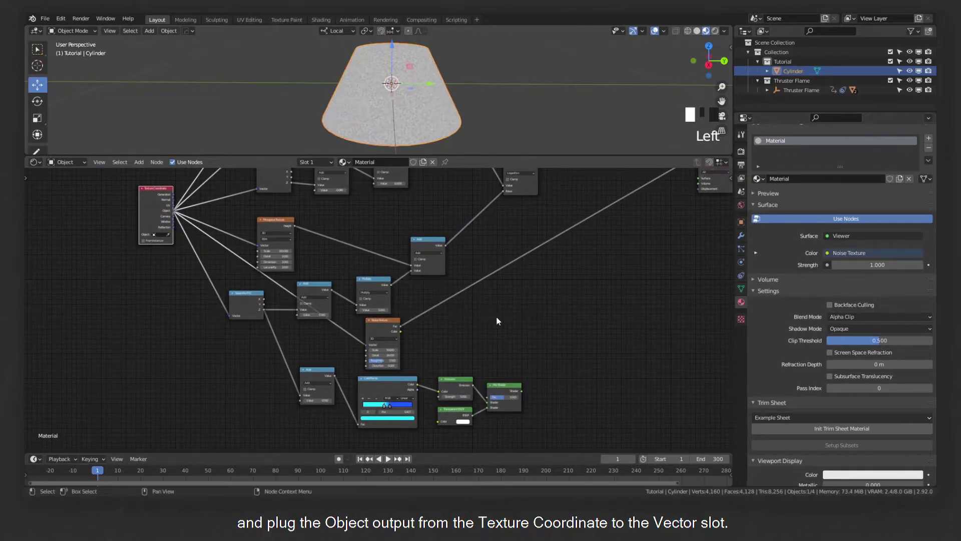
left_click_drag(366, 348, 367, 348)
scroll(366, 348, "up", 1)
middle_click_drag(498, 308, 436, 302)
- Insert a MixRGB node after the new Noise Texture and set its blending mode to Color Burn
left_click(438, 303)
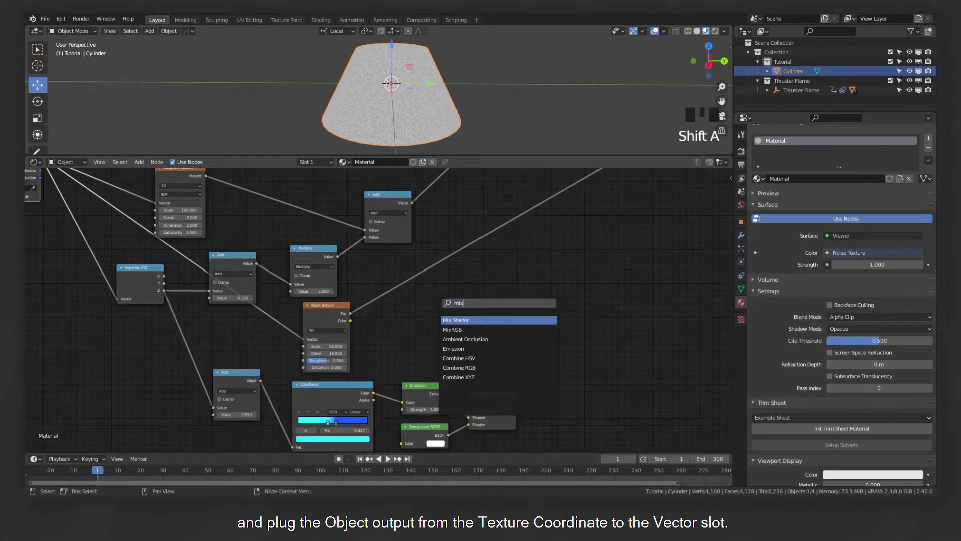
key("Down")
key("Return")
left_click(405, 305)
scroll(405, 305, "up", 5)
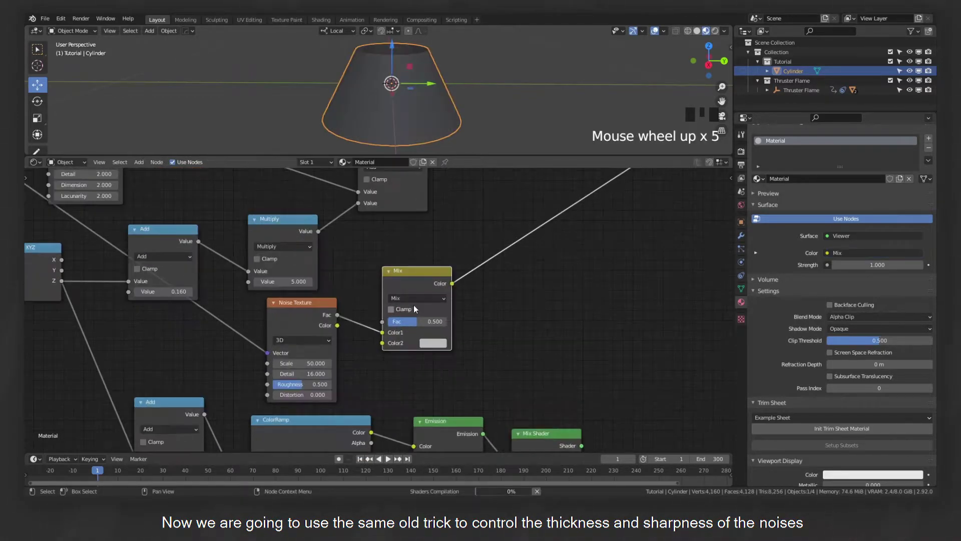
left_click(417, 299)
left_click(419, 248)
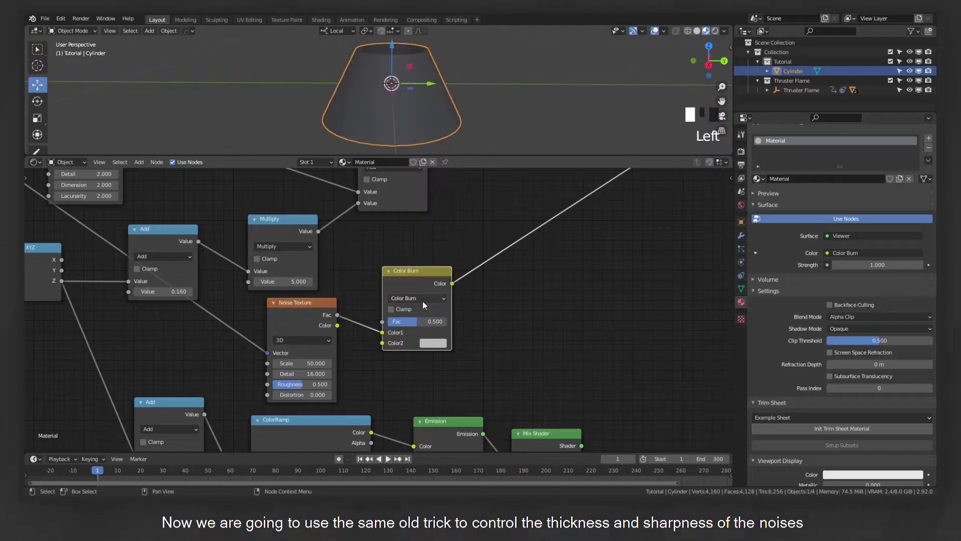
- Duplicate the Color Burn node in line after itself, change the copy to Color Dodge, and reposition both nodes beside the Noise Texture
left_click(427, 277)
key("shift+d")
left_click(515, 281)
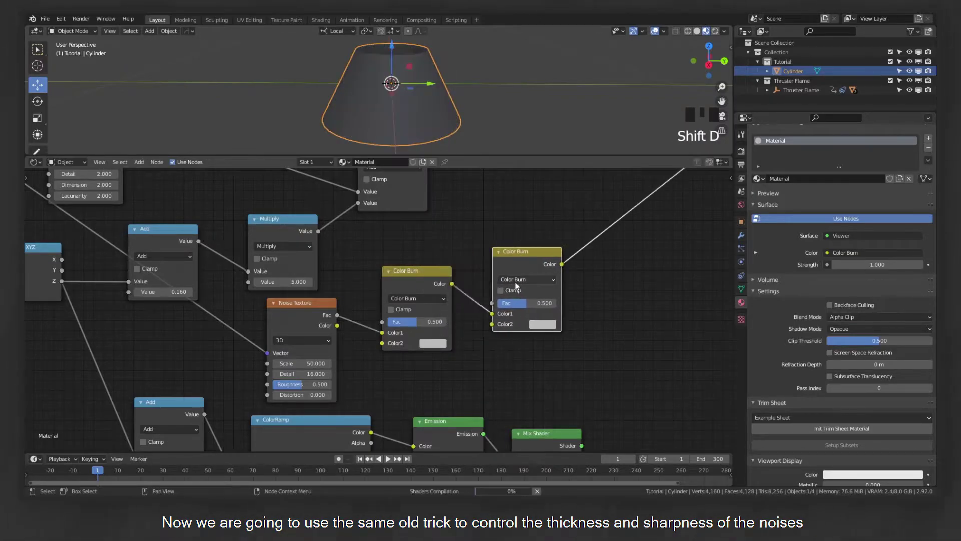
left_click(521, 281)
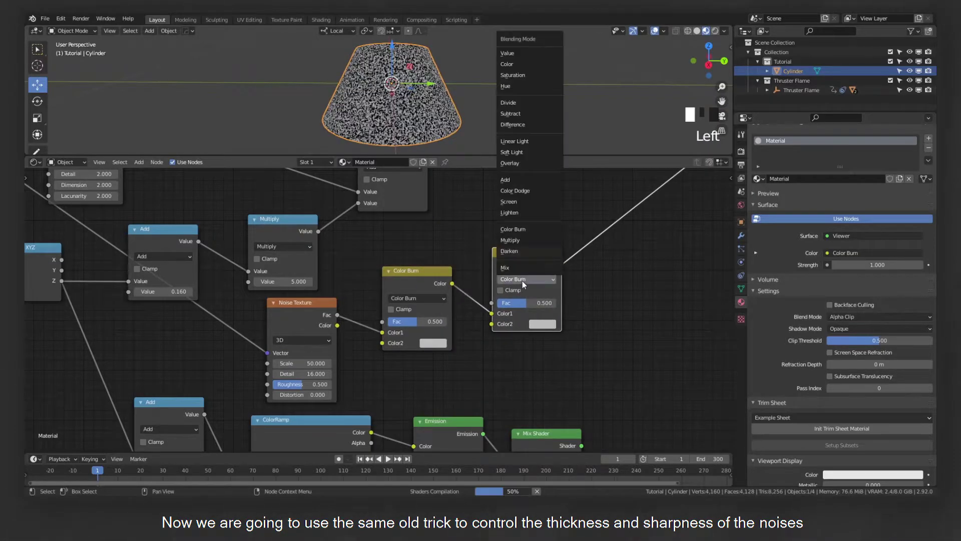
left_click(527, 192)
left_click_drag(529, 263, 509, 277)
left_click_drag(576, 376, 426, 321)
key("g")
left_click(493, 306)
- Set the Color Burn node to black Color2 and 0.450 Fac, and the Color Dodge node to white Color2 and 0.548 Fac
left_click(429, 367)
left_click(495, 288)
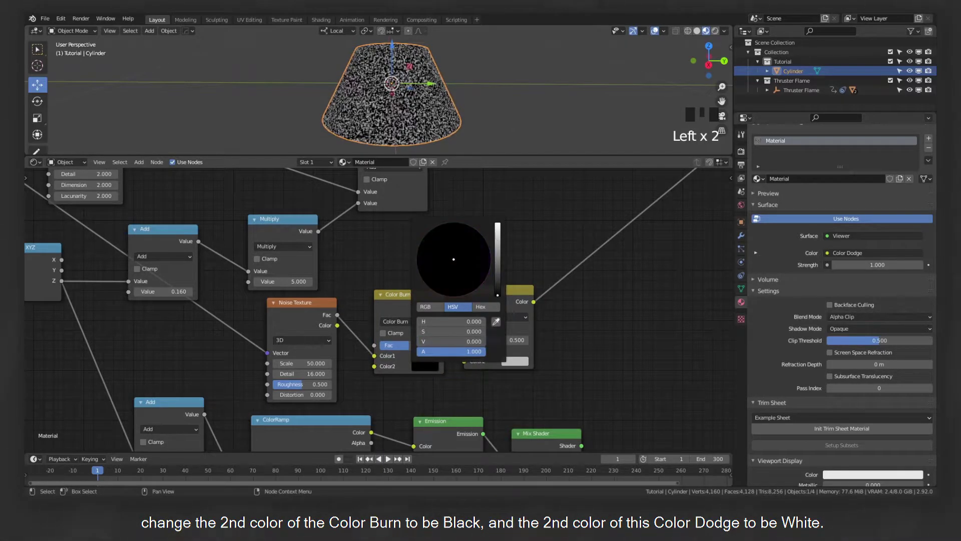
left_click(517, 361)
left_click_drag(587, 236, 592, 221)
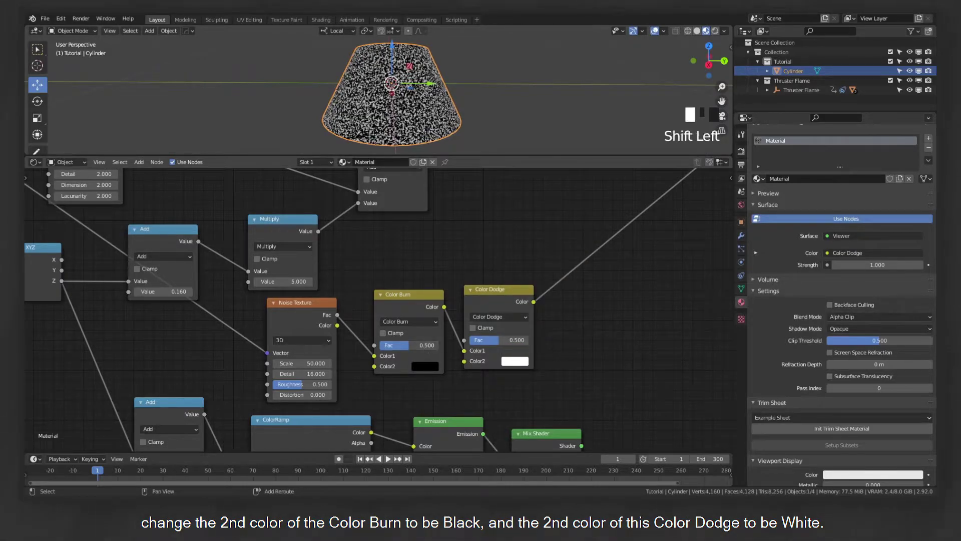
left_click_drag(428, 346, 409, 346, "shift")
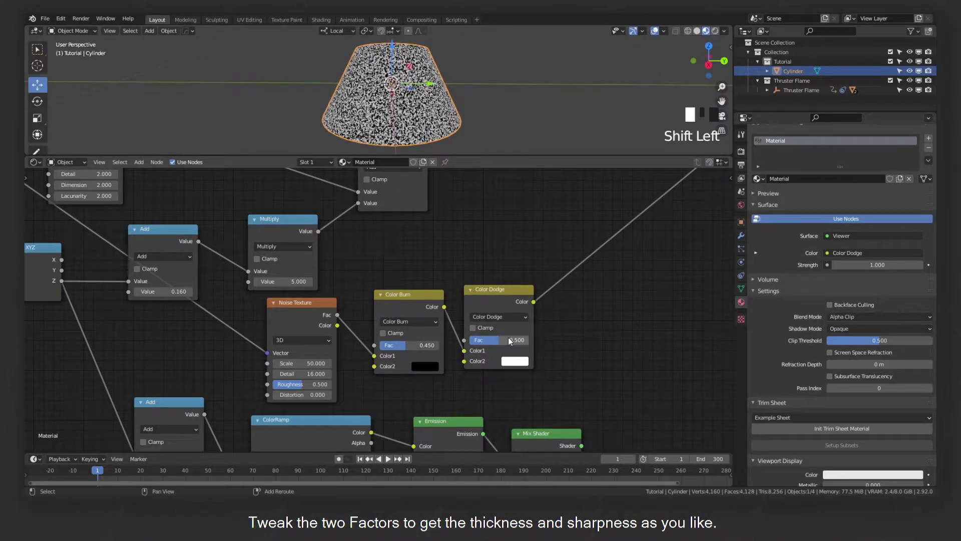
left_click_drag(499, 340, 500, 340, "shift")
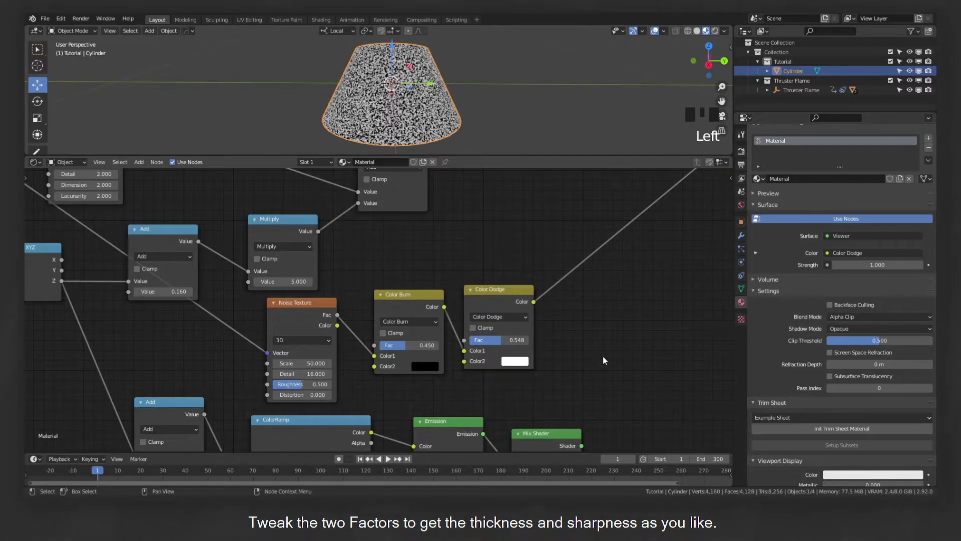
- Route the Mix Shader to the material output and drive its Fac with the Color Dodge node's color
scroll(498, 304, "down", 5)
left_click(546, 437, "ctrl+shift")
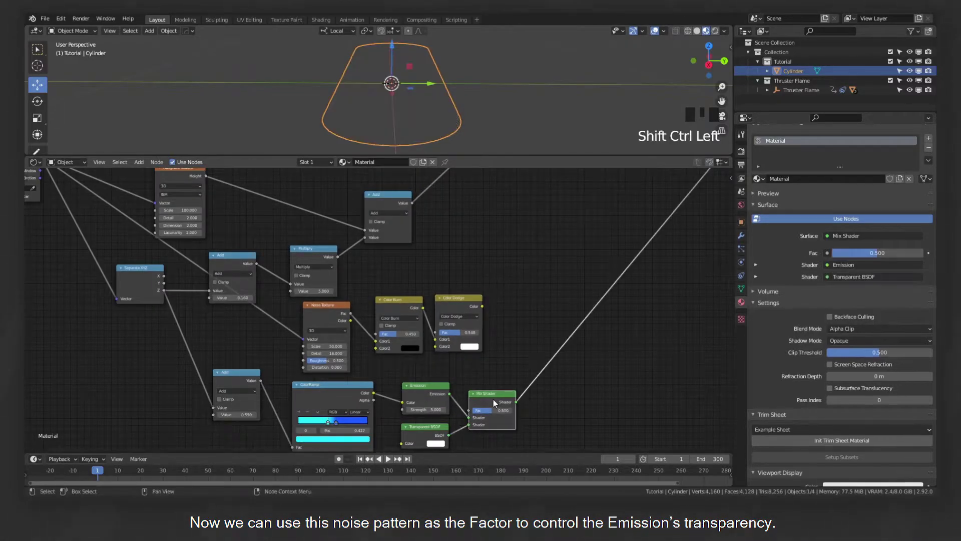
left_click_drag(526, 380, 524, 385)
mouse_move(471, 148)
middle_mouse_down()
mouse_move(403, 133)
mouse_move(441, 126)
middle_mouse_up()
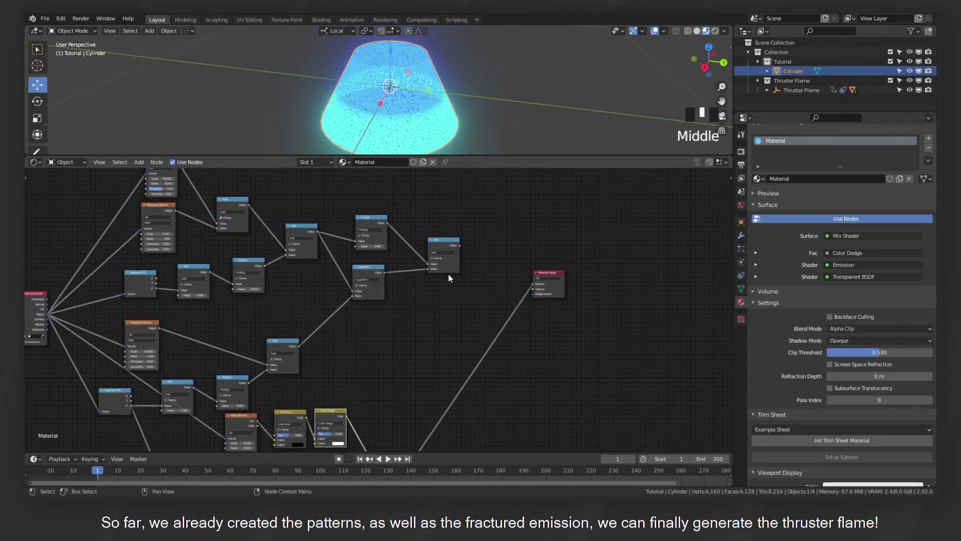
- Preview the final Add node's combined pattern on the cylinder, and return the output to the fractured emission's Mix Shader
left_click(444, 252, "ctrl+shift")
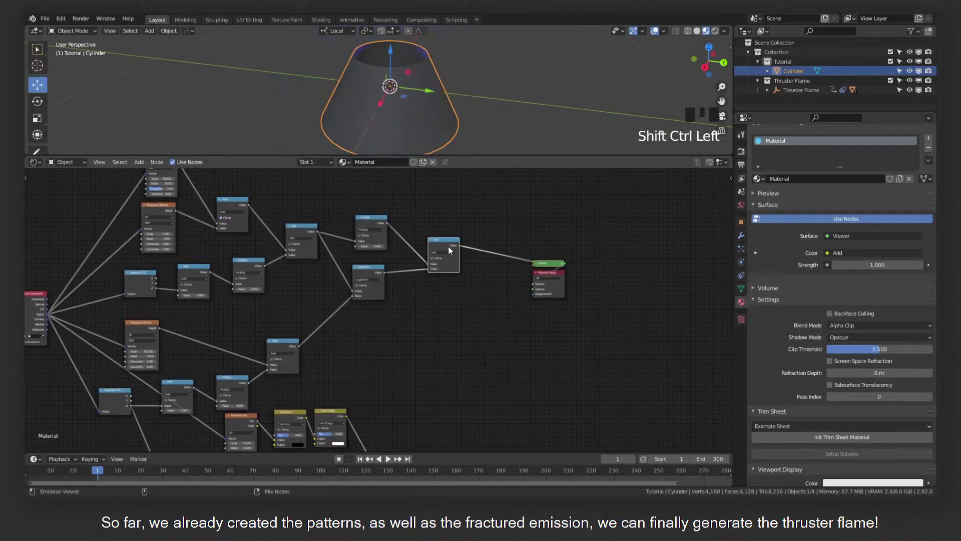
scroll(464, 300, "down", 2)
middle_click_drag(463, 301, 491, 268)
left_click(400, 366, "ctrl+shift")
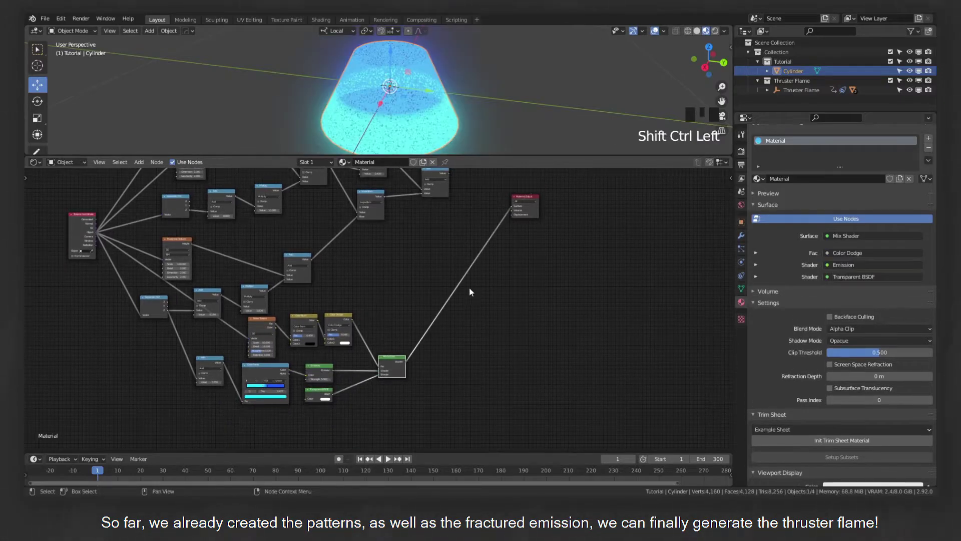
- Insert a second Mix Shader before the Material Output, with the Transparent BSDF in its first shader slot and the fractured emission in its second
scroll(436, 270, "up", 1)
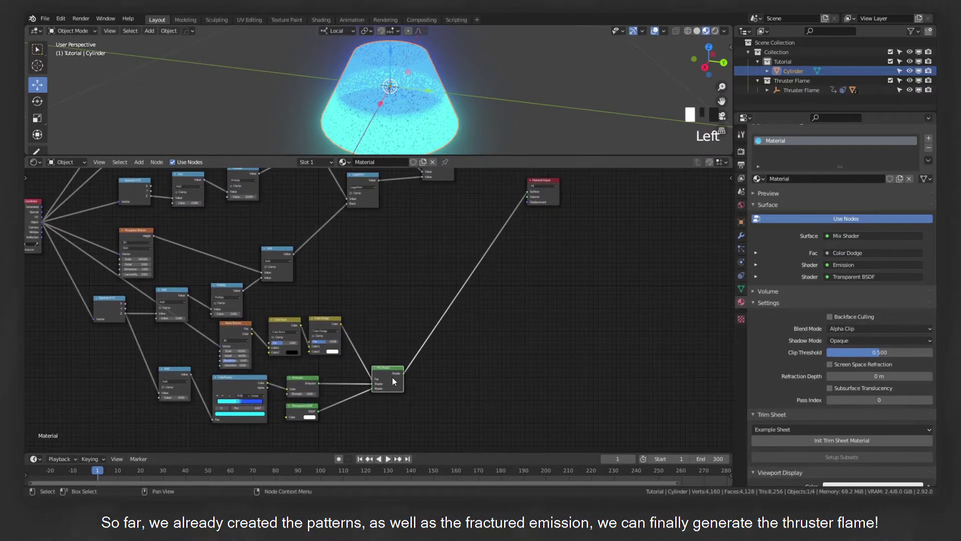
left_click(485, 268)
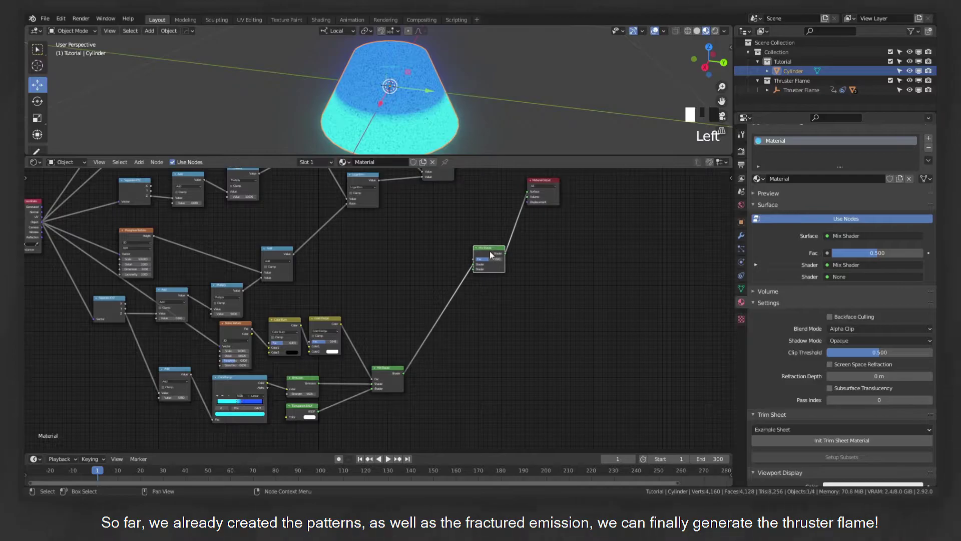
left_click(319, 415)
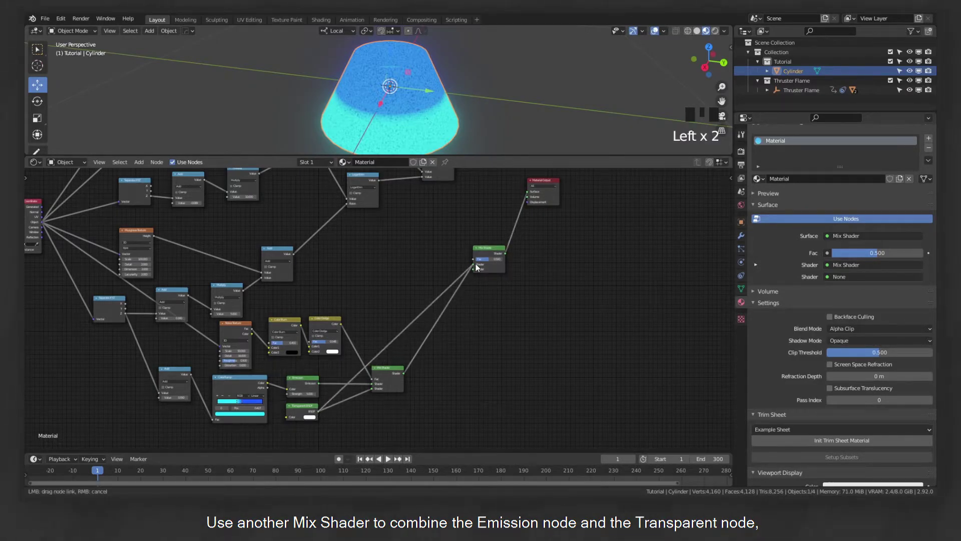
left_click_drag(477, 268, 476, 267)
- Connect the final Add node of the combined pattern to the second Mix Shader's Fac and rearrange the surrounding node groups
scroll(450, 224, "up", 4)
middle_click_drag(451, 223, 403, 334)
left_click_drag(419, 207, 390, 199)
scroll(481, 314, "down", 4)
left_click_drag(576, 374, 513, 234)
key("g")
left_click(562, 313)
left_click_drag(611, 405, 451, 308)
key("g")
left_click_drag(397, 228, 464, 267)
- Examine the finished Thruster Flame object up close and how its material mixes in another fractured emission layer
middle_click_drag(434, 133, 484, 131)
left_click(811, 92)
key("KP_Decimal")
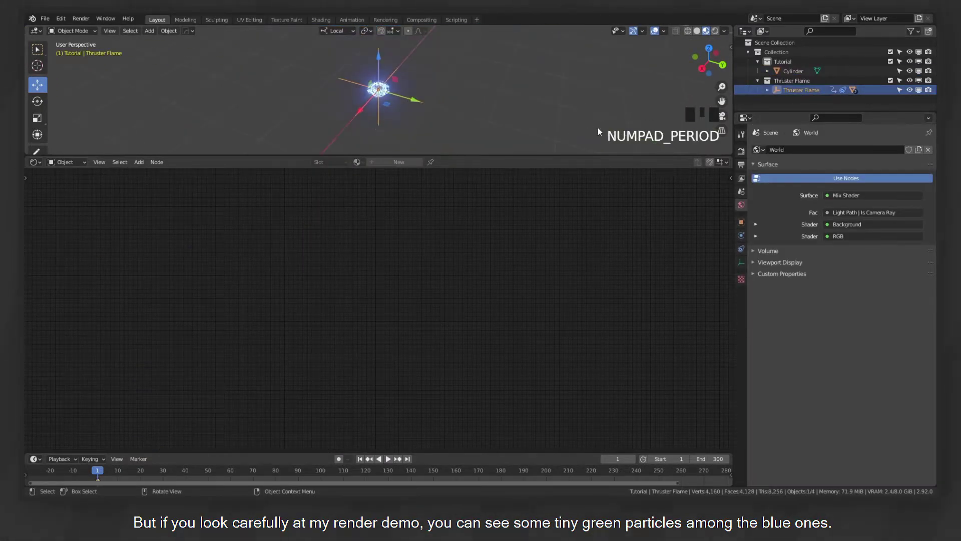
scroll(481, 84, "up", 6)
left_click(466, 95)
middle_click_drag(465, 95, 261, 100)
scroll(471, 99, "up", 5)
scroll(326, 93, "up", 2)
scroll(546, 275, "down", 3)
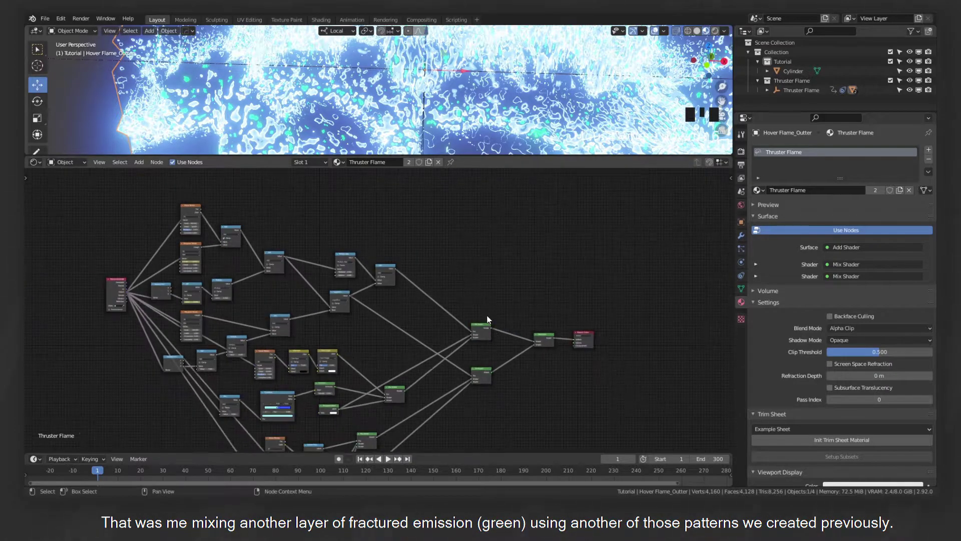
middle_click_drag(547, 274, 539, 169)
scroll(448, 335, "up", 5)
middle_click_drag(448, 335, 471, 276)
left_click_drag(467, 389, 247, 272)
scroll(513, 272, "down", 3)
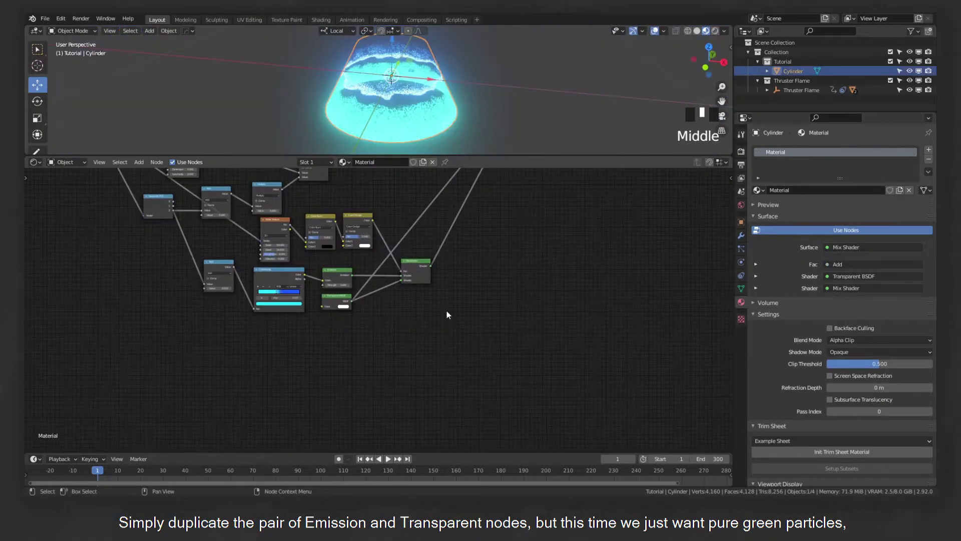
- Duplicate the cylinder material's Emission, Transparent BSDF and Mix Shader nodes below the originals, and send the copied Mix Shader to the output
left_click_drag(473, 218, 283, 318)
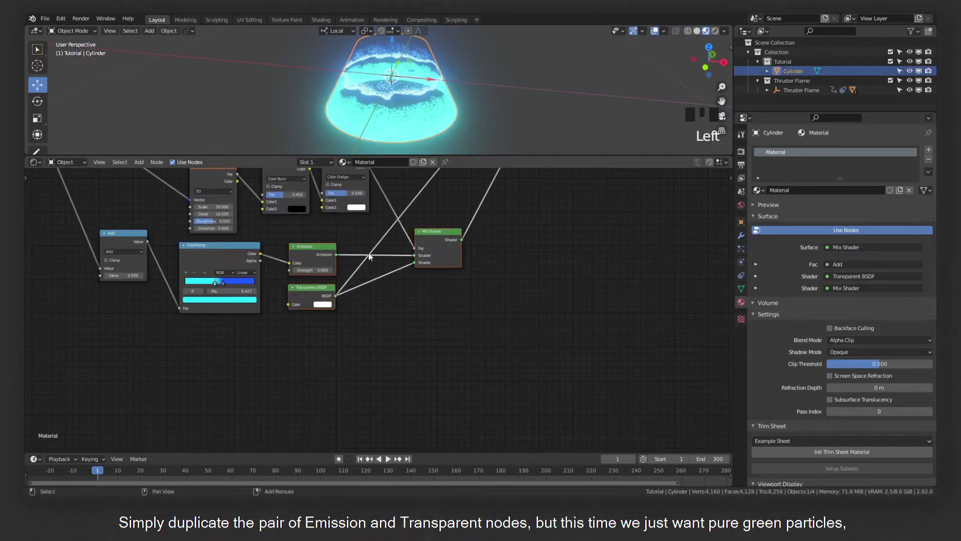
key("shift+d")
left_click(414, 335, "ctrl+shift")
scroll(421, 325, "down", 4)
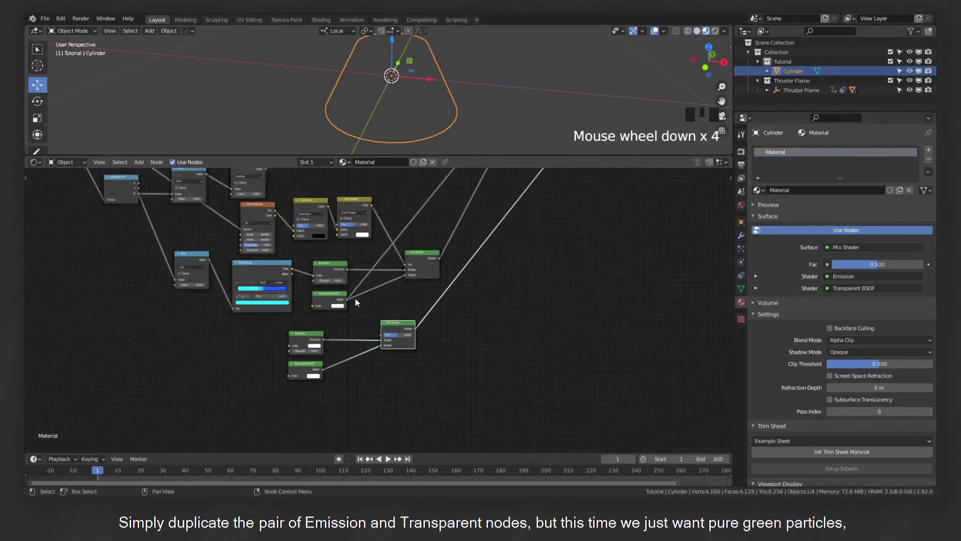
middle_click_drag(312, 291, 452, 291)
scroll(452, 291, "up", 6)
- Set the duplicated Emission node's color to pure green
left_click(449, 343)
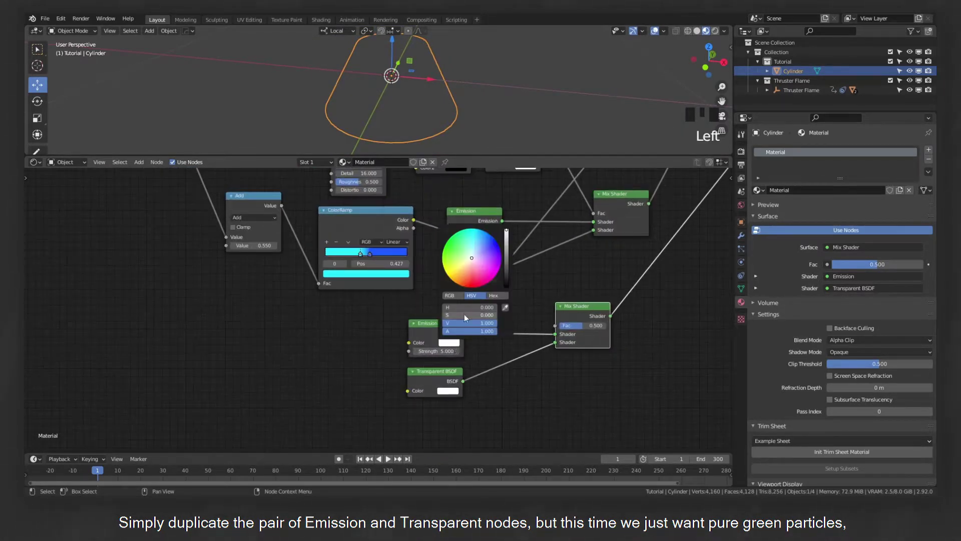
left_click(580, 401)
scroll(509, 365, "up", 3)
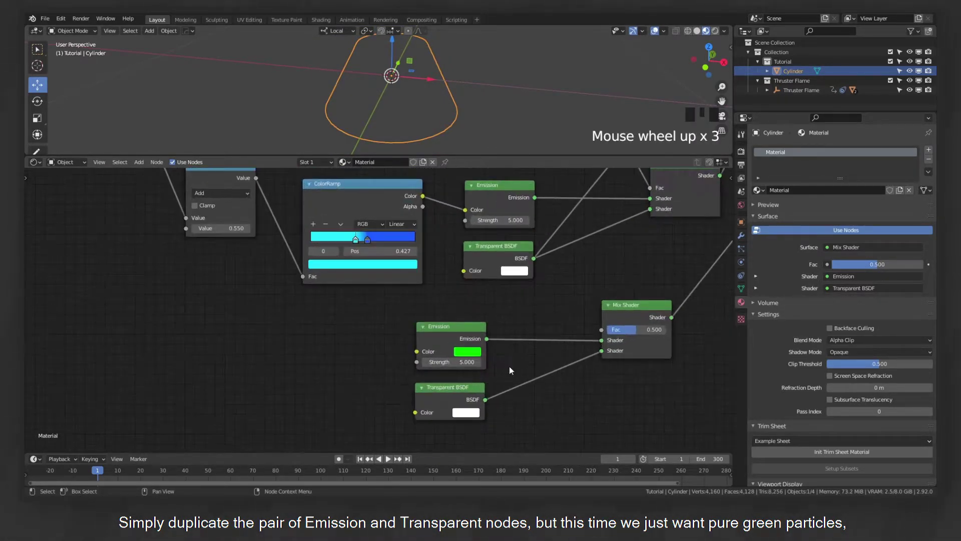
- Duplicate the first pattern's Noise Texture, Musgrave Texture and Add nodes with their input links, and place them beside the green Emission nodes
scroll(525, 362, "down", 2)
scroll(432, 284, "down", 9)
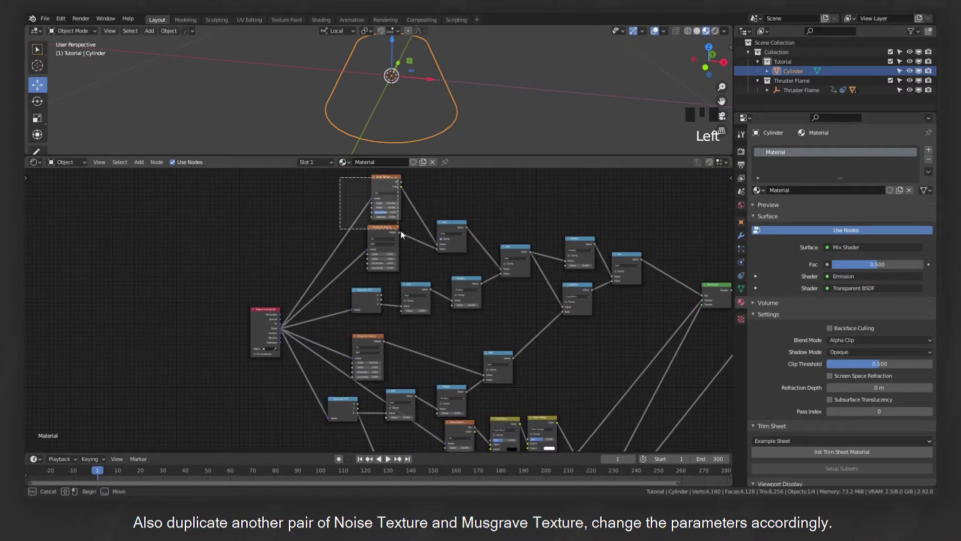
left_click_drag(401, 233, 442, 260)
key("ctrl+shift+d")
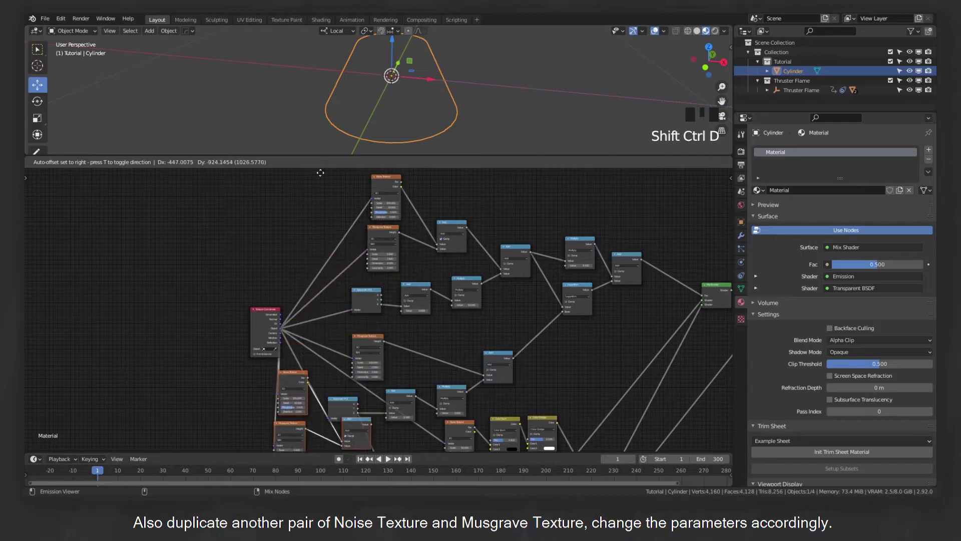
middle_click_drag(439, 313, 382, 288)
key("g")
left_click(459, 392)
- Set the duplicated Musgrave Texture's scale to 100 and change the duplicated Add node's operation to Greater Than
scroll(447, 353, "up", 7)
scroll(446, 351, "up", 3)
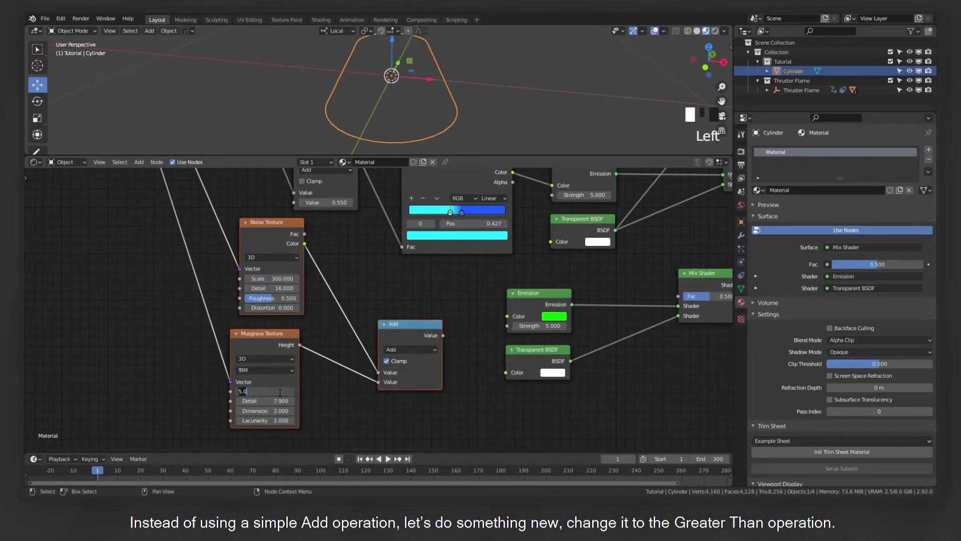
left_click(407, 350)
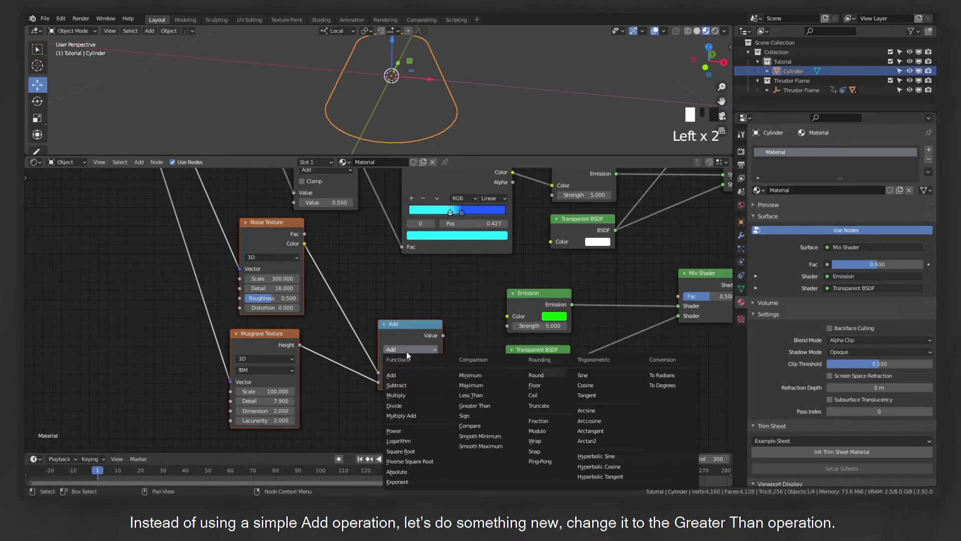
left_click(475, 406)
scroll(476, 404, "down", 3)
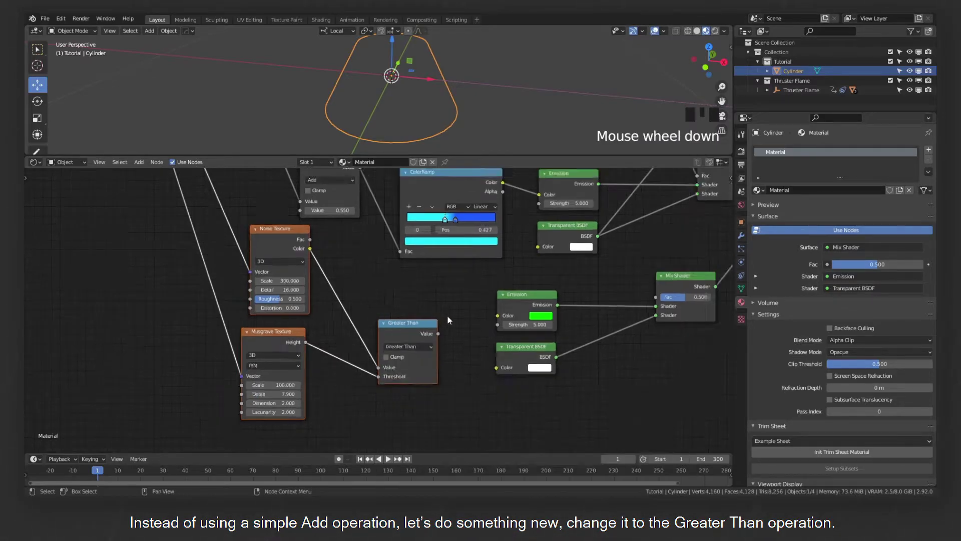
- Space out the green shader nodes and the Greater Than node, and preview the Greater Than pattern on the cone
middle_click_drag(621, 398, 586, 398)
left_click_drag(587, 398, 431, 295)
key("g")
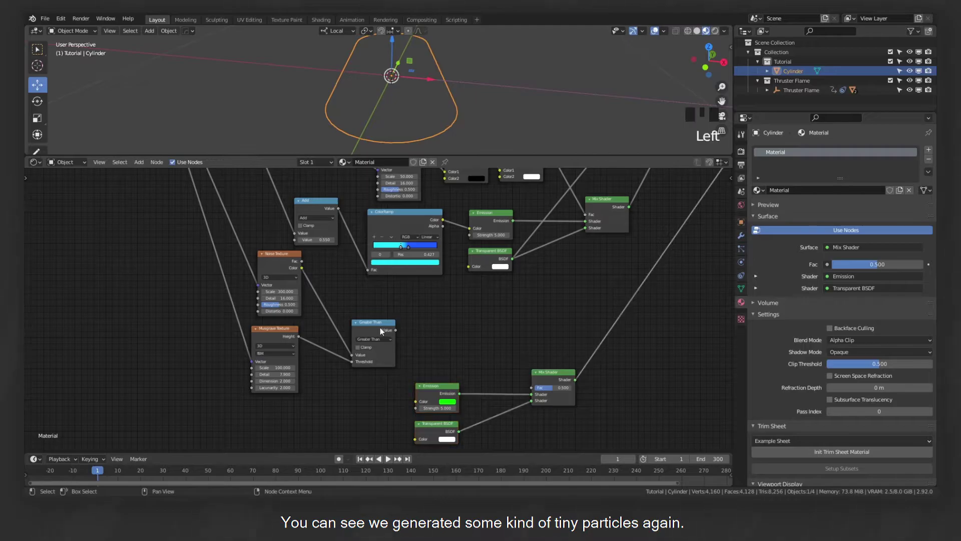
left_click_drag(381, 331, 417, 319)
left_click(422, 308, "ctrl+shift")
mouse_move(421, 91)
middle_mouse_down()
mouse_move(413, 105)
mouse_move(426, 108)
middle_mouse_up()
- Use the Greater Than value as the factor of the green Mix Shader and send that Mix Shader to the material output
left_click_drag(430, 318, 555, 336)
left_click(562, 379, "ctrl+shift")
scroll(415, 75, "up", 2)
middle_click_drag(415, 75, 397, 75)
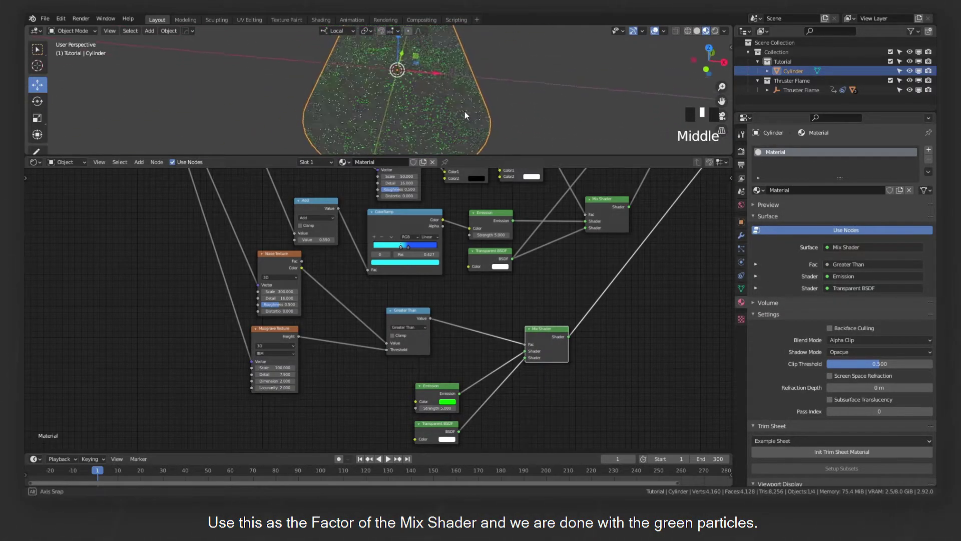
- Duplicate the green particles' Mix Shader and insert the copy between it and the Material Output
scroll(539, 304, "down", 4)
scroll(539, 304, "down", 1)
middle_click_drag(449, 221, 399, 245)
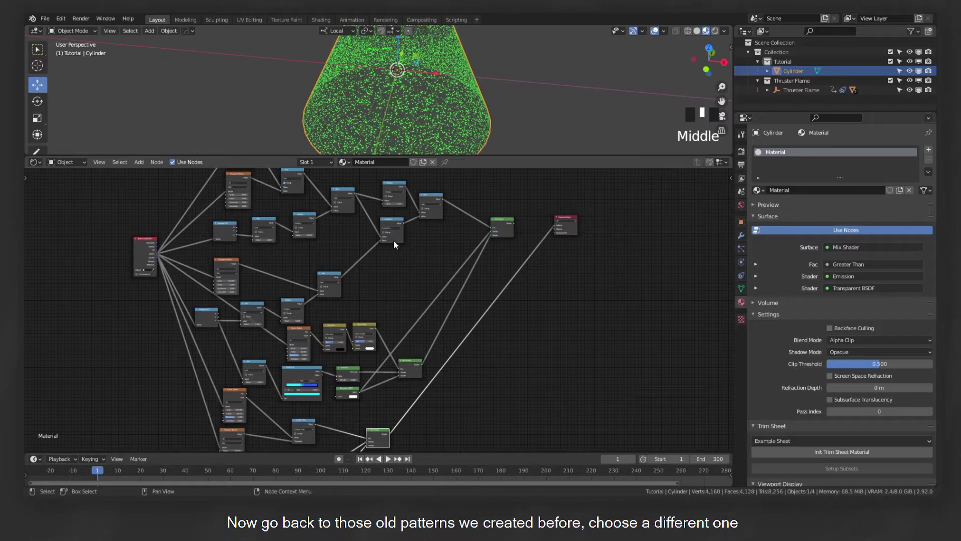
middle_click_drag(472, 404, 471, 350)
key("shift+d")
left_click(509, 249)
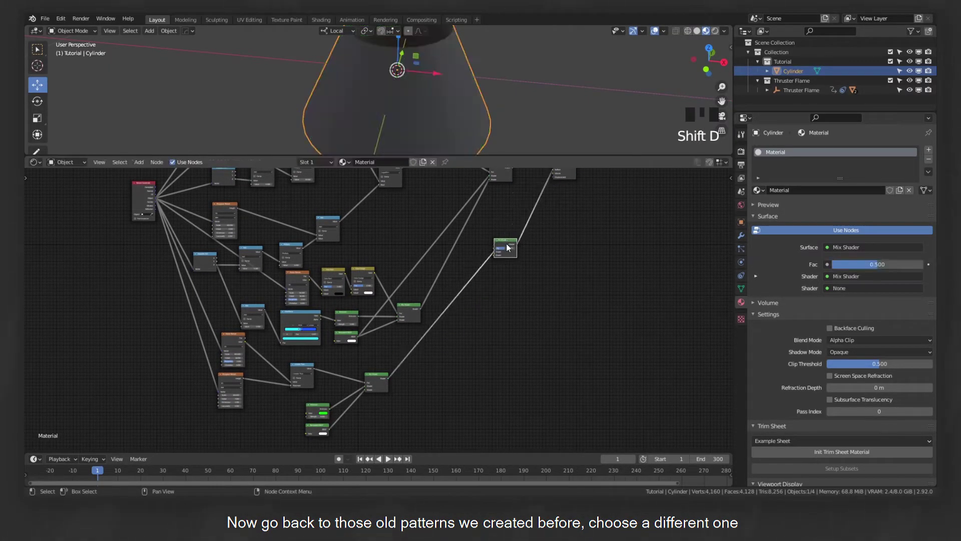
- Feed the Logarithm pattern into the new Mix Shader's factor and the lower Transparent BSDF into its second shader input
middle_click_drag(510, 249, 402, 186)
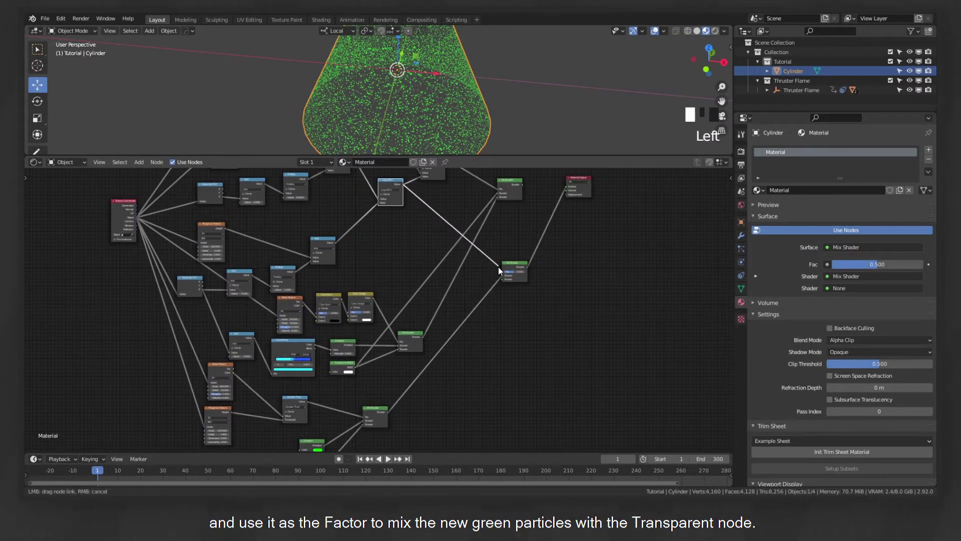
left_click_drag(503, 274, 503, 274)
scroll(492, 332, "down", 2)
middle_click_drag(493, 333, 348, 402)
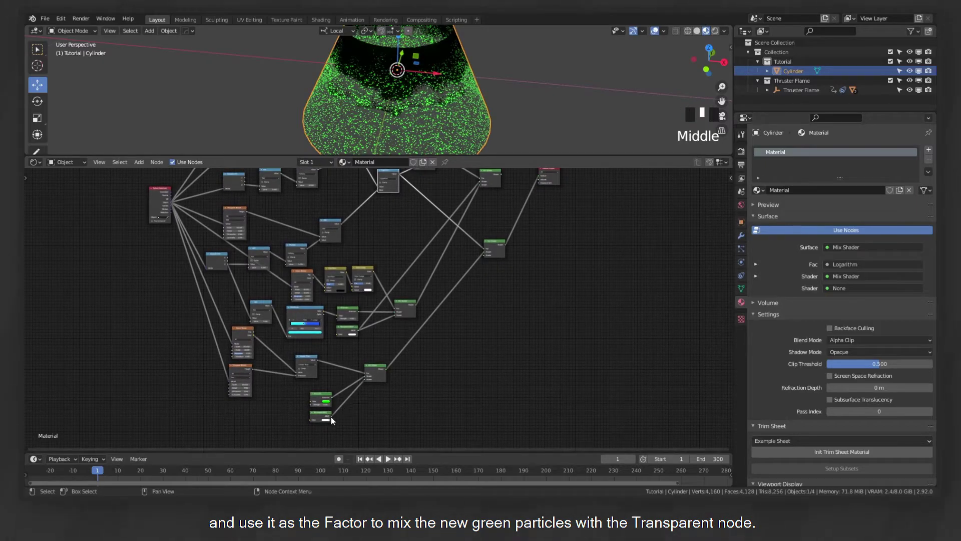
left_click_drag(332, 416, 484, 255)
- Insert an Add Shader before the Material Output and link the blue particles' Mix Shader into it with the green ones
scroll(522, 232, "down", 2)
scroll(506, 299, "up", 8)
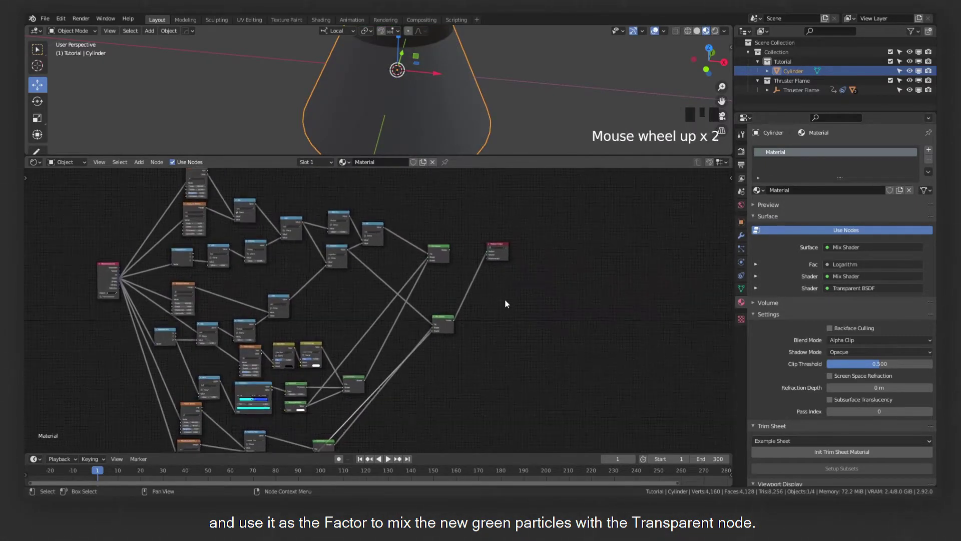
key("shift+a")
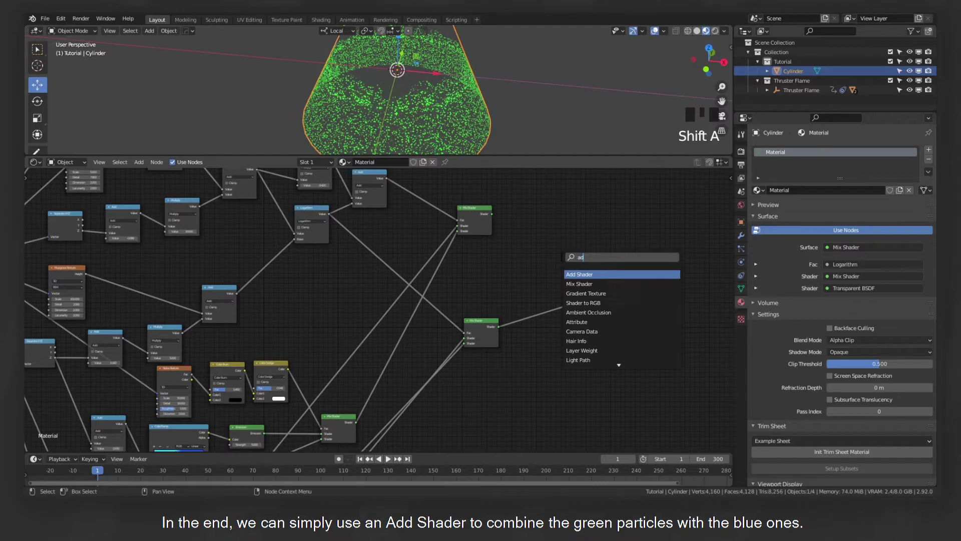
type("add")
left_click(589, 274)
left_click(569, 301)
left_click_drag(492, 214, 494, 226)
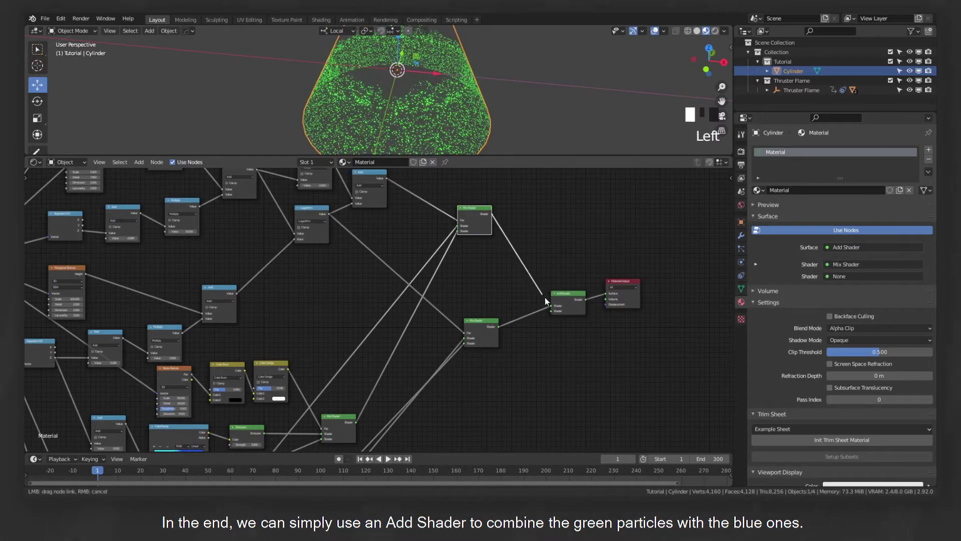
left_click_drag(549, 303, 553, 309)
- Reposition the Add Shader and Material Output nodes, and enlarge the 3D viewport over the node editor
left_click_drag(663, 346, 567, 252)
key("g")
left_click(573, 212)
scroll(526, 196, "down", 1)
scroll(526, 199, "down", 2)
middle_click_drag(526, 199, 515, 217)
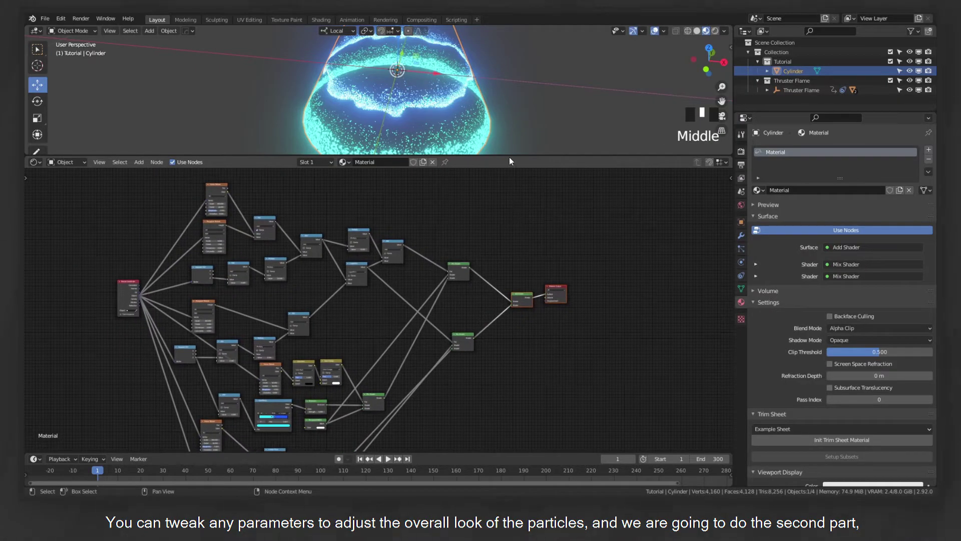
left_click_drag(509, 157, 478, 240)
middle_click_drag(471, 195, 470, 170)
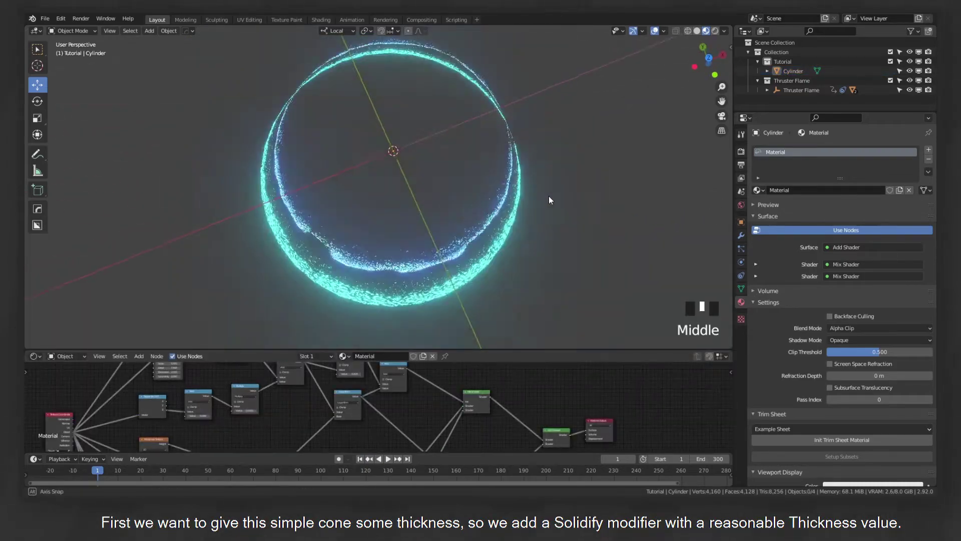
- Add a Solidify modifier to the cone with a thickness of 0.428 m
middle_click_drag(548, 196, 516, 180)
scroll(500, 169, "down", 2)
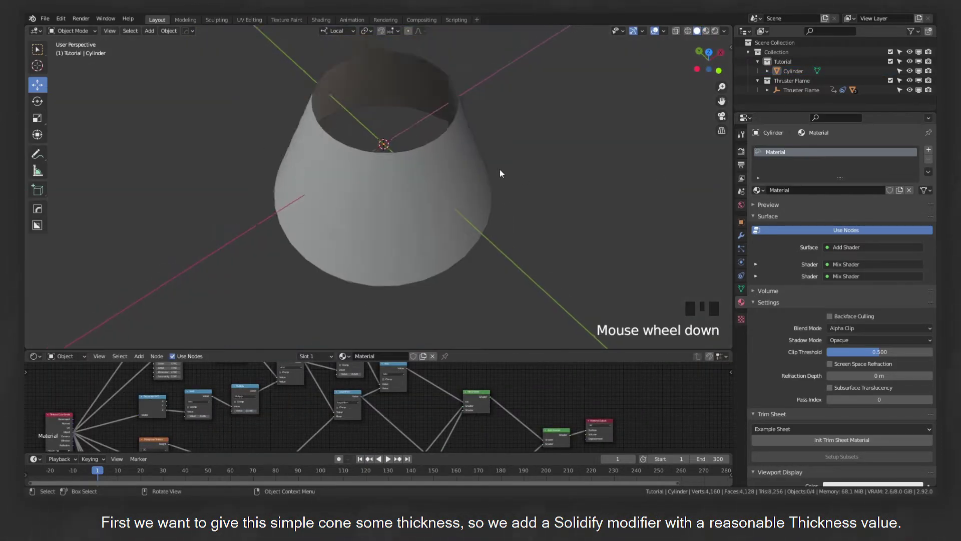
mouse_move(499, 170)
middle_mouse_down()
mouse_move(469, 177)
mouse_move(467, 167)
middle_mouse_up()
key("z")
left_click(741, 236)
left_click(819, 150)
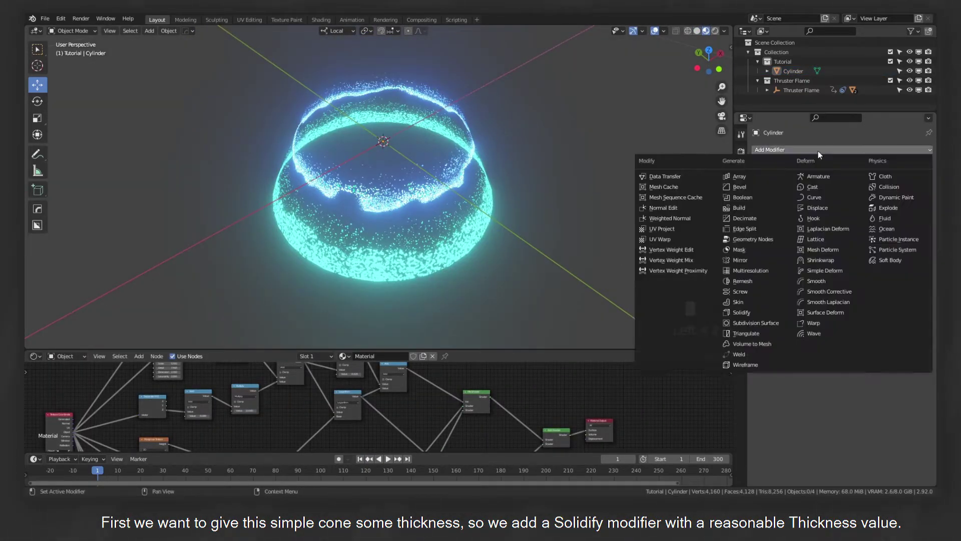
left_click(755, 317)
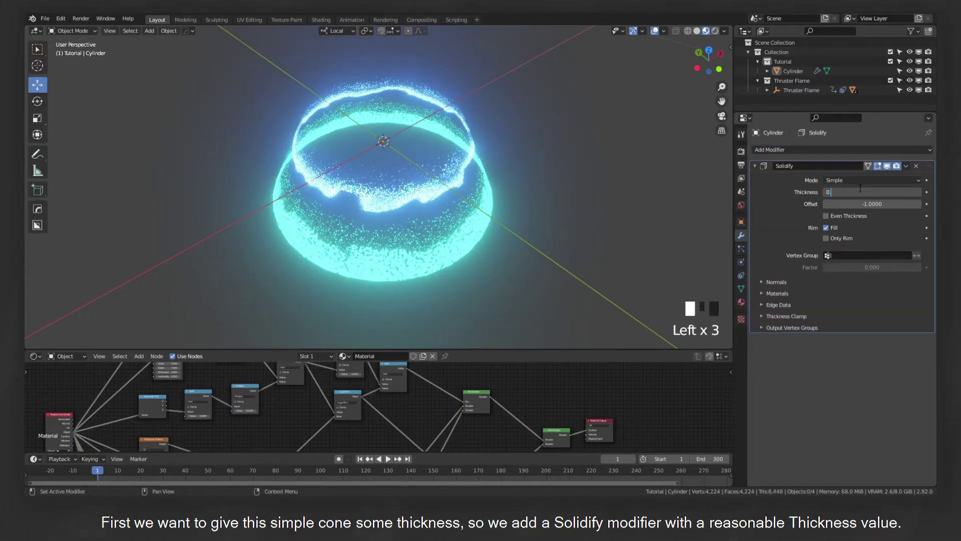
key("Return")
scroll(476, 166, "up", 2)
middle_click_drag(473, 164, 472, 168)
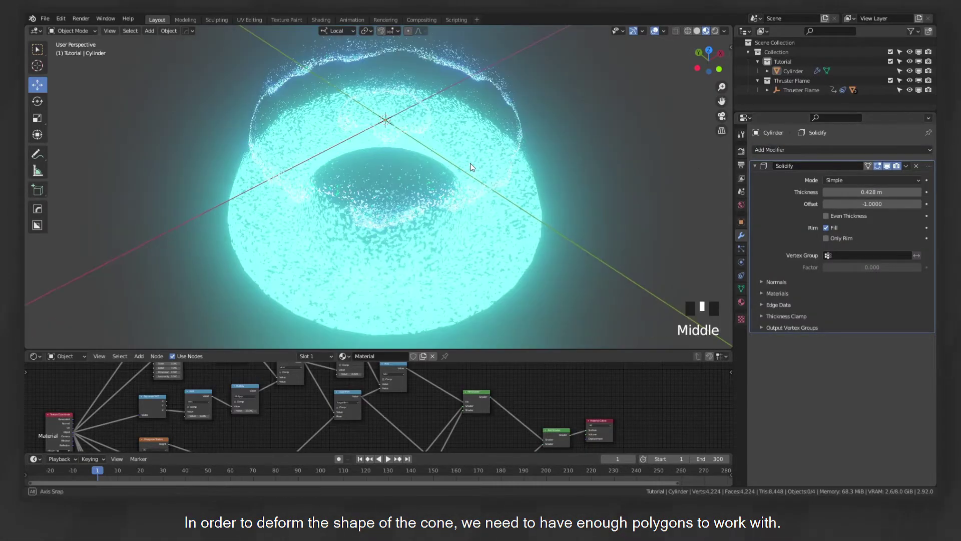
- Check the cone's wireframe density and add a Subdivision Surface modifier with 2 viewport levels and Optimal Display off
key("z")
mouse_move(601, 164)
middle_mouse_down()
mouse_move(502, 228)
mouse_move(500, 180)
middle_mouse_up()
key("z")
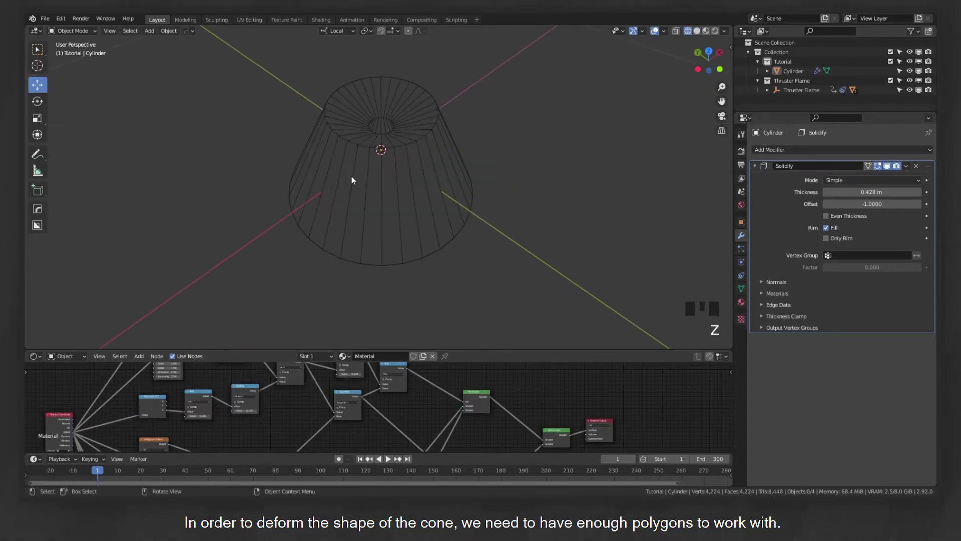
middle_click_drag(371, 182, 391, 239, "alt")
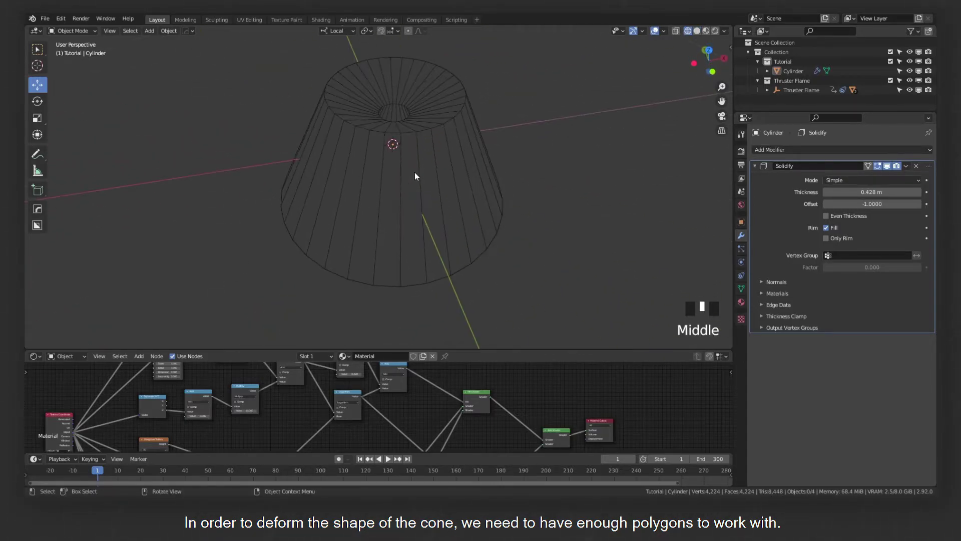
key("z")
left_click(809, 149)
left_click(766, 323)
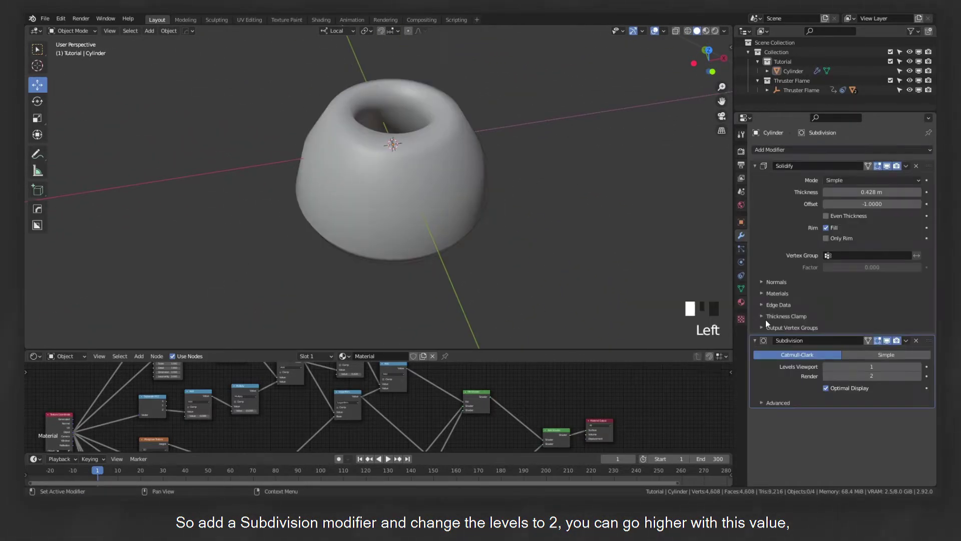
left_click(919, 367)
key("z")
mouse_move(422, 159)
middle_mouse_down()
mouse_move(426, 260)
mouse_move(465, 192)
mouse_move(363, 136)
mouse_move(414, 89)
mouse_move(451, 182)
mouse_move(537, 177)
middle_mouse_up()
key("z")
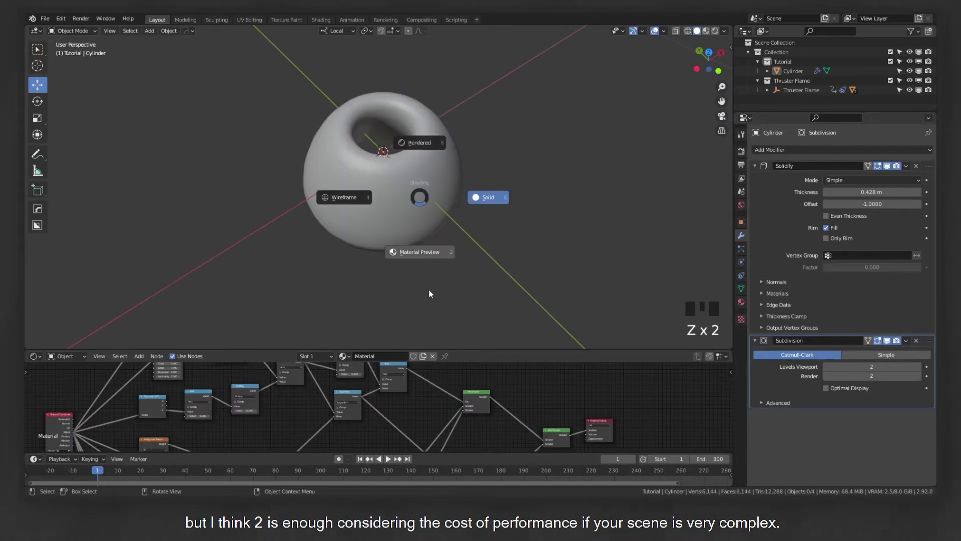
key("z")
key("z")
- Select the cone, show it in solid shading and add a Displace modifier
mouse_move(430, 293)
middle_mouse_down()
mouse_move(401, 206)
mouse_move(436, 224)
mouse_move(381, 200)
mouse_move(426, 212)
mouse_move(431, 223)
middle_mouse_up()
scroll(404, 206, "up", 2)
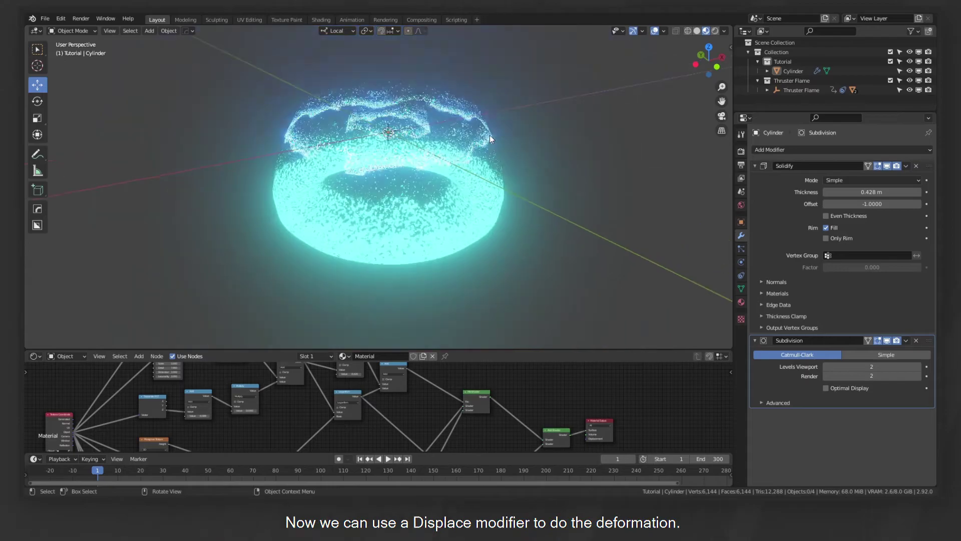
left_click(490, 145)
key("z")
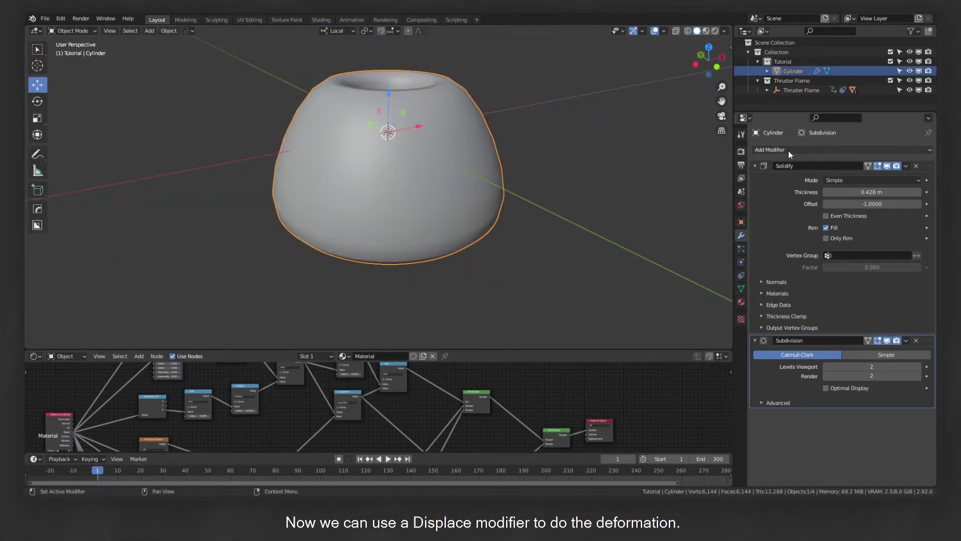
left_click(789, 150)
left_click(833, 212)
- Create a new texture for the Displace modifier, with type Distorted Noise and Voronoi F1 distortion
scroll(825, 419, "down", 1)
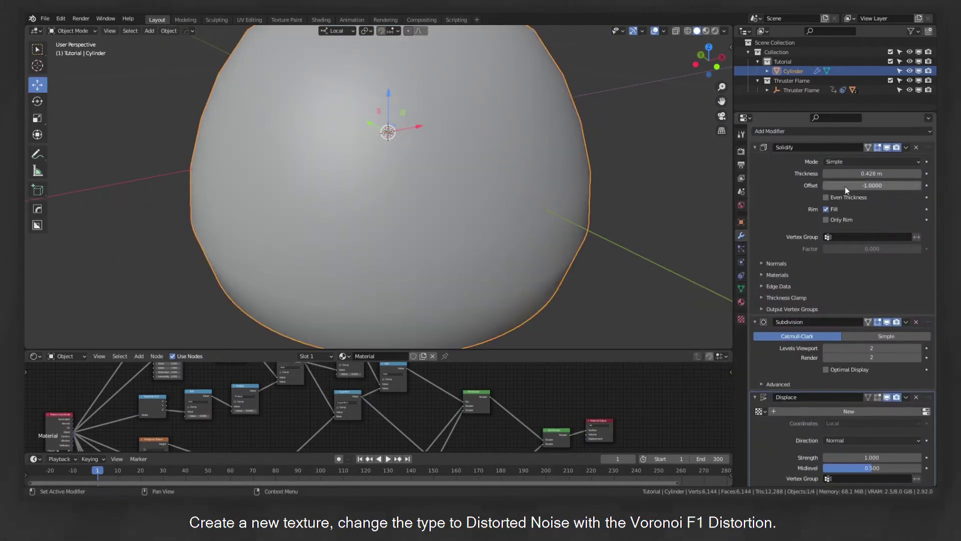
left_click(864, 412)
left_click(924, 411)
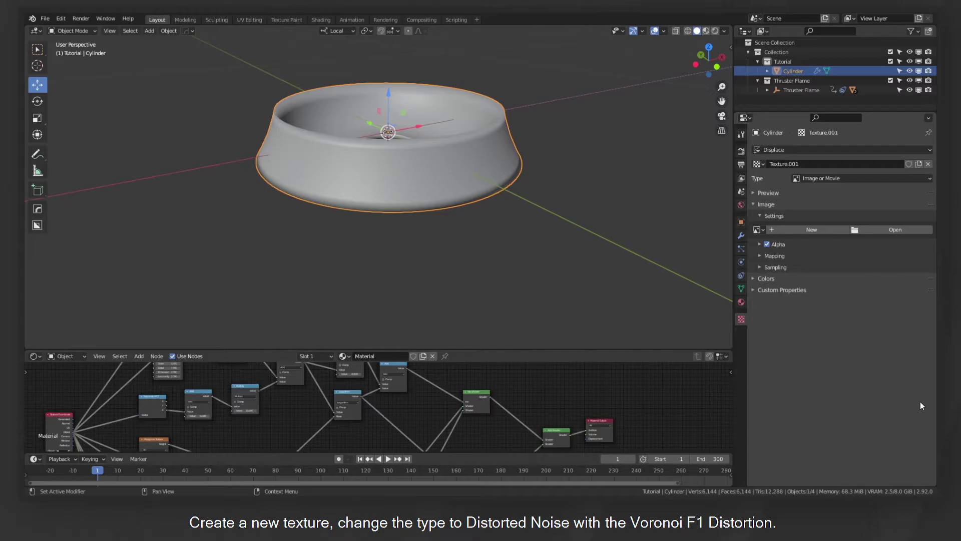
left_click(857, 183)
left_click(842, 218)
left_click(855, 232)
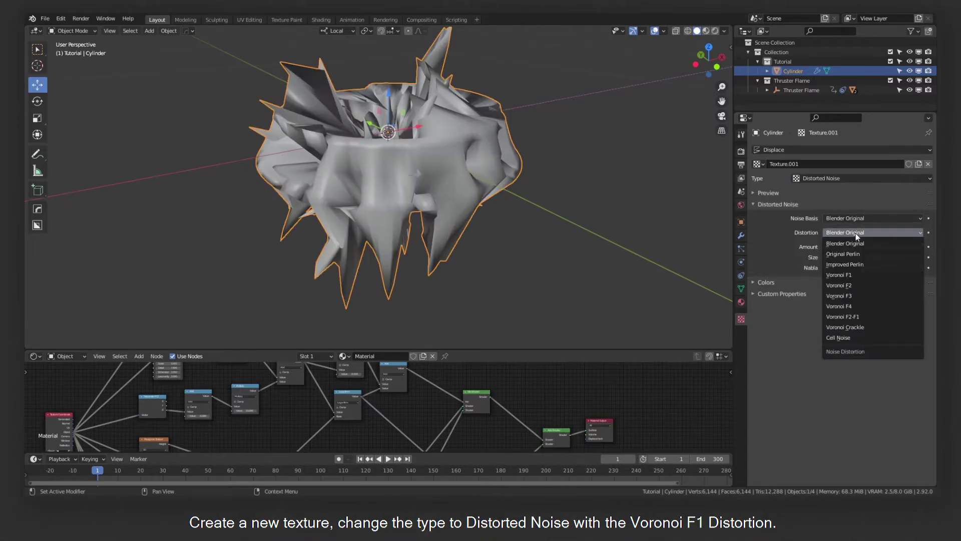
left_click(853, 275)
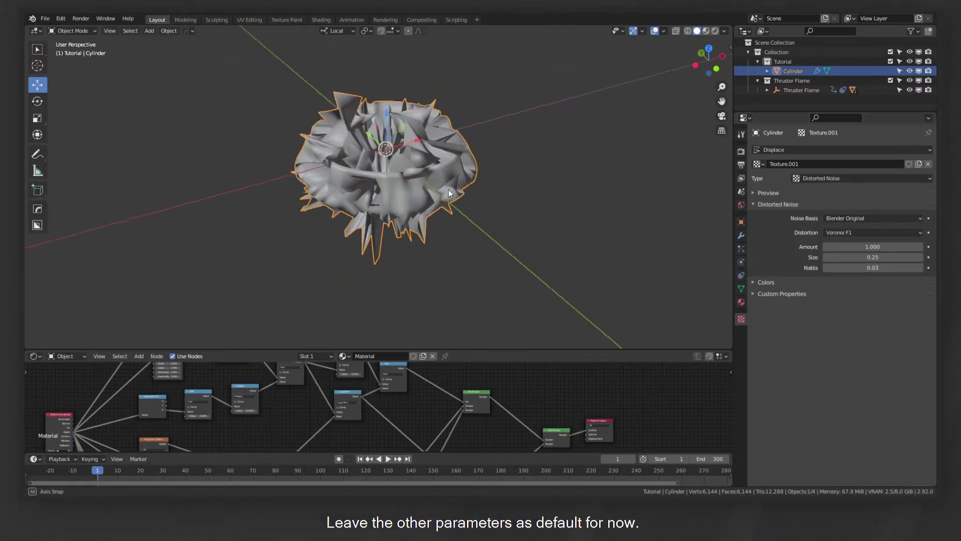
- Set the Displace modifier's strength to 0.2 and midlevel to 0.4, and show the cone in material preview shading
middle_click_drag(448, 193, 460, 197)
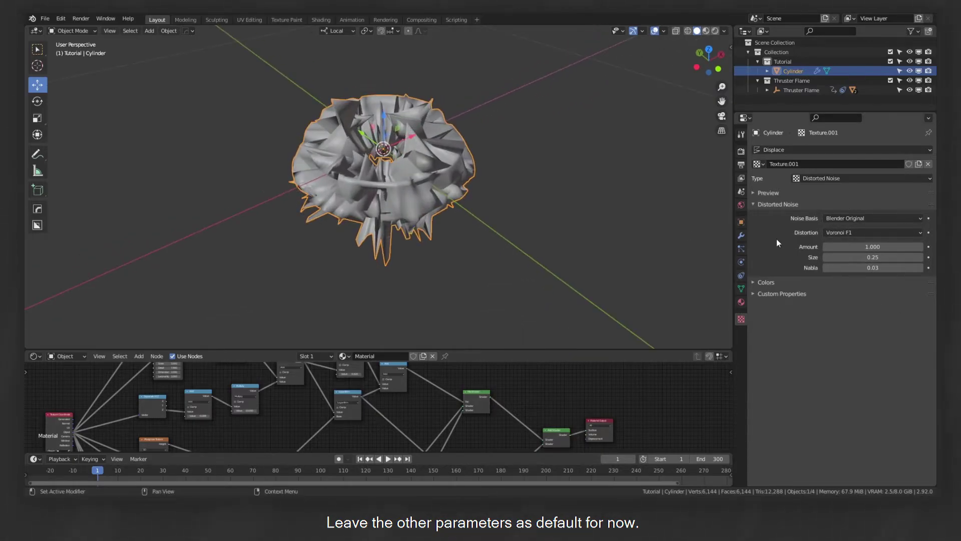
left_click(743, 237)
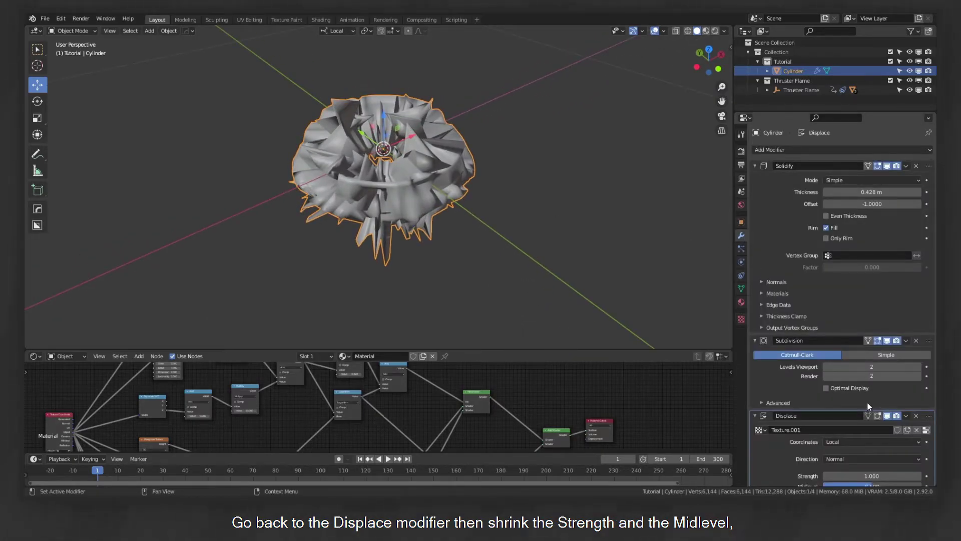
scroll(863, 399, "down", 2)
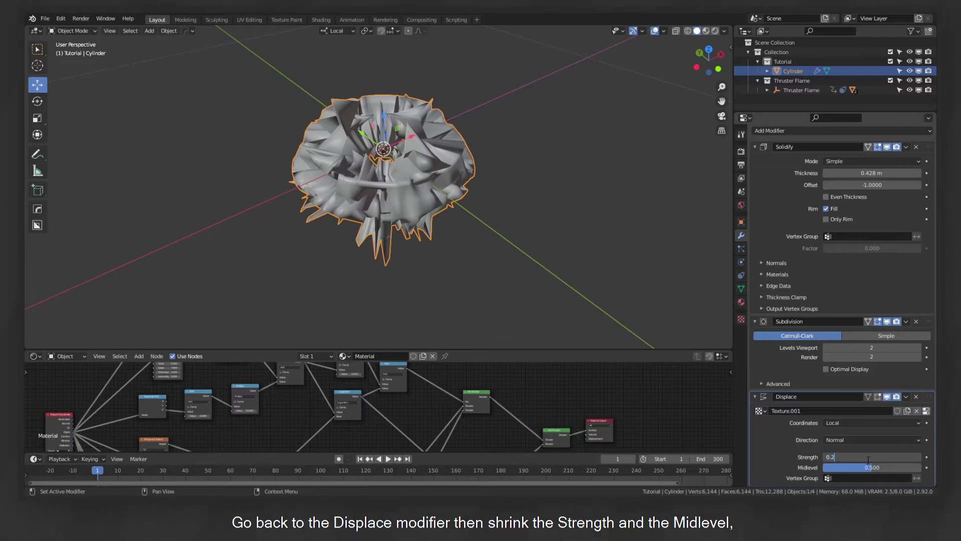
key("Return")
mouse_move(334, 149)
middle_mouse_down()
mouse_move(360, 212)
mouse_move(430, 161)
mouse_move(323, 124)
mouse_move(359, 147)
mouse_move(463, 126)
middle_mouse_up()
key("z")
left_click(465, 205)
scroll(451, 202, "up", 2)
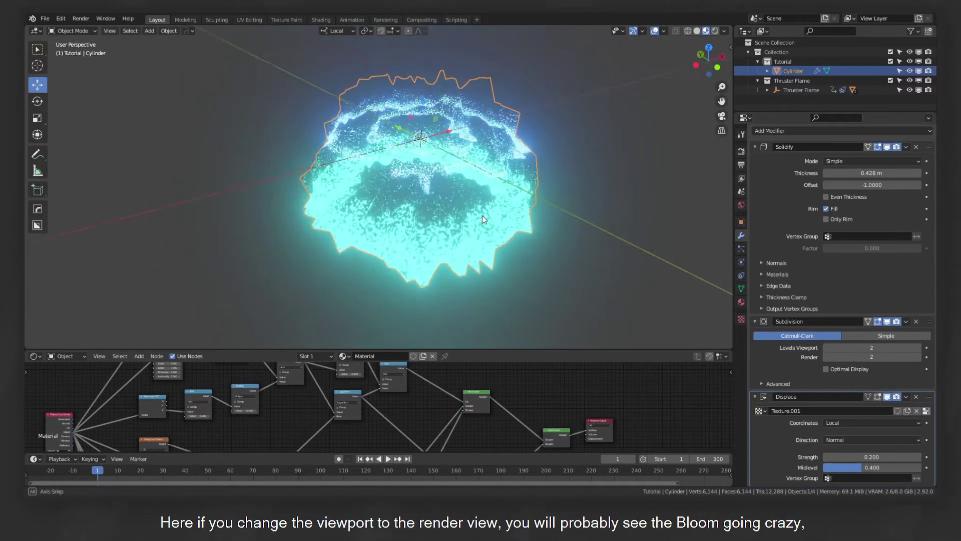
- Set the Bloom clamp to 20 in the Eevee render settings
left_click(742, 151)
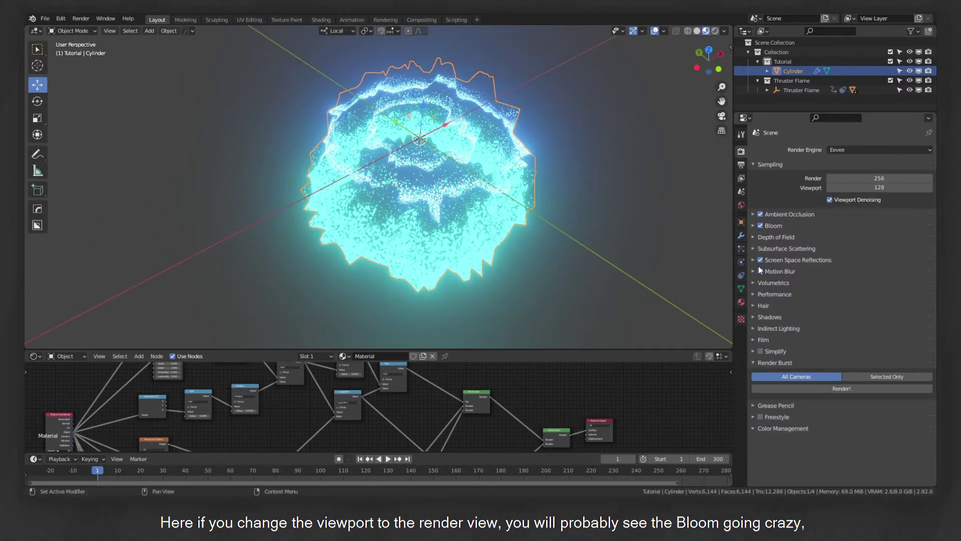
middle_click_drag(516, 115, 542, 185)
left_click(754, 225)
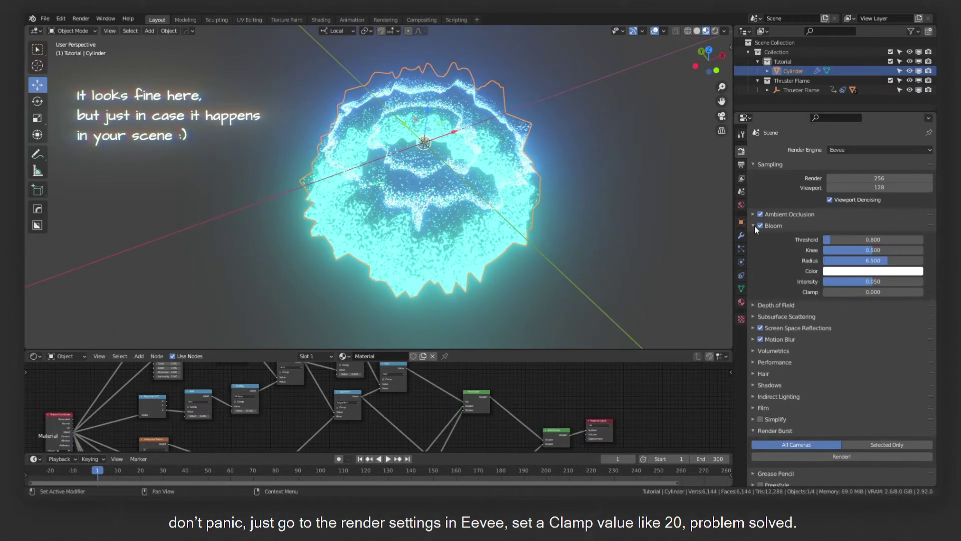
left_click(881, 293)
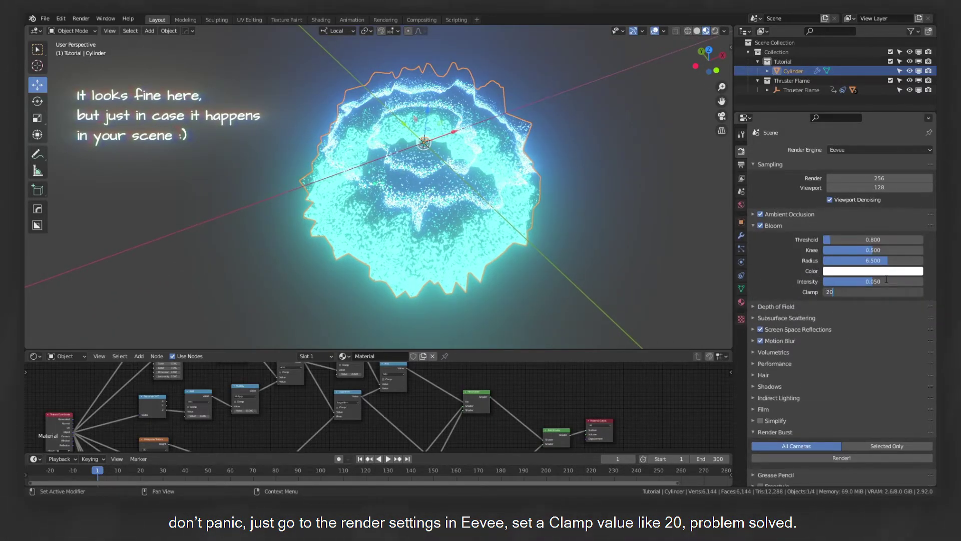
type("20")
key("Return")
- Deselect the cone and examine the displaced glowing flame from several angles and distances
middle_click_drag(567, 184, 559, 136)
scroll(488, 200, "down", 2)
left_click(559, 136)
scroll(501, 148, "up", 2)
middle_click_drag(469, 152, 548, 175)
scroll(476, 165, "down", 2)
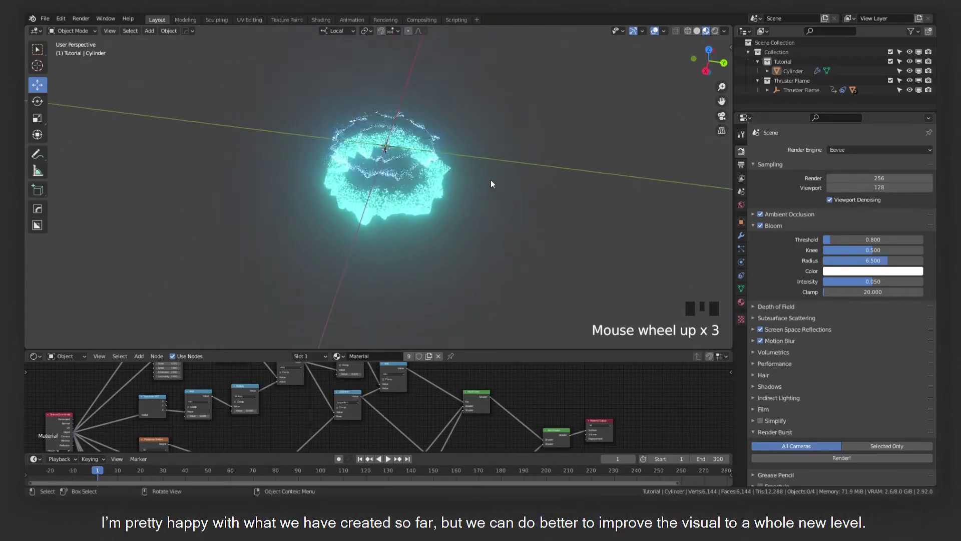
middle_click_drag(491, 184, 471, 216)
scroll(473, 169, "up", 2)
- Select the flame cone, show it in solid shading and duplicate it in place
left_click(458, 167)
key("z")
middle_click_drag(480, 169, 416, 197)
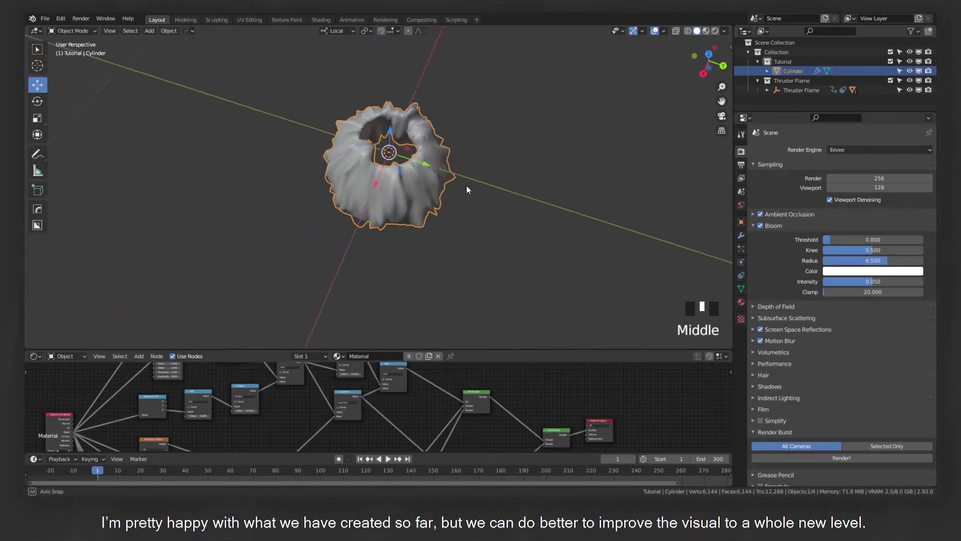
key("shift+d")
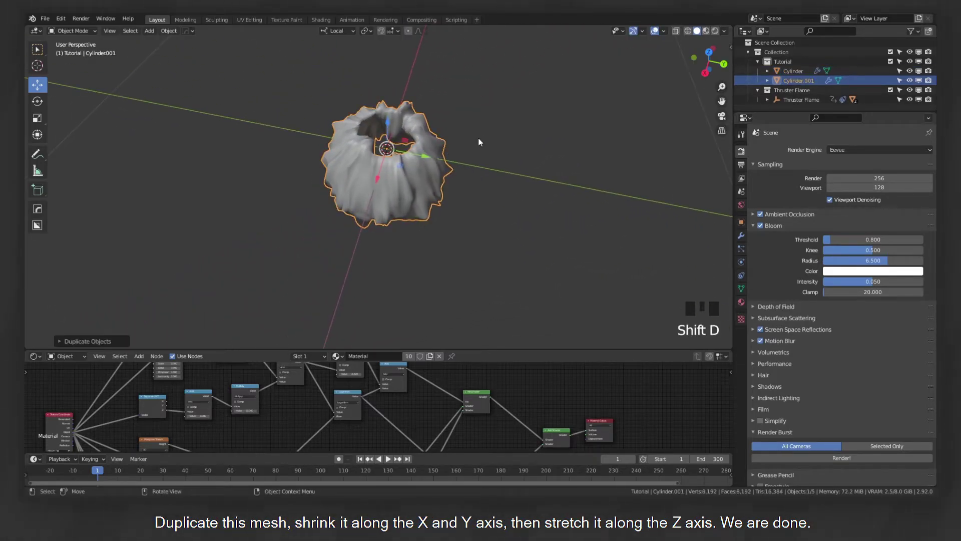
- Shrink the duplicated cone along its local X and Y axes and stretch it along Z to form an inner flame
key("s")
key("shift+z")
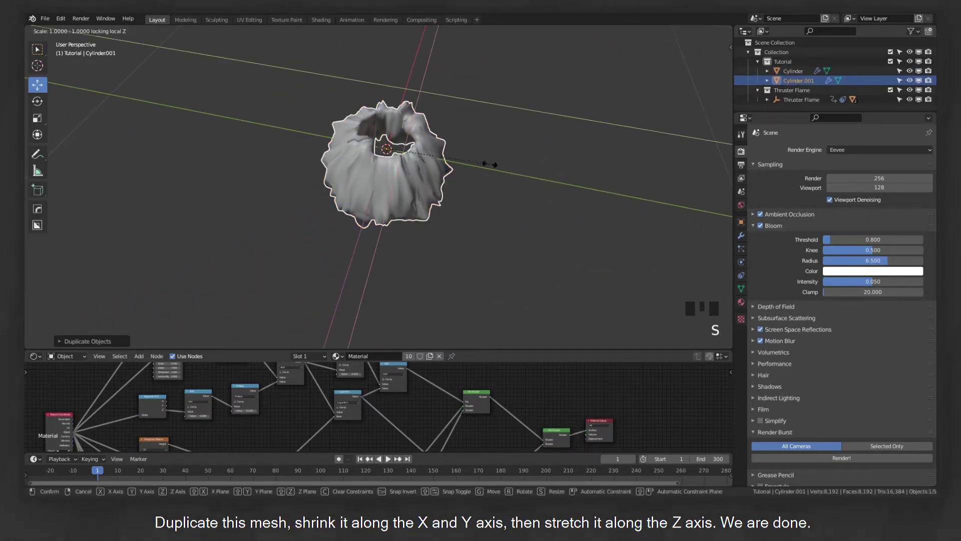
middle_click_drag(484, 164, 411, 212)
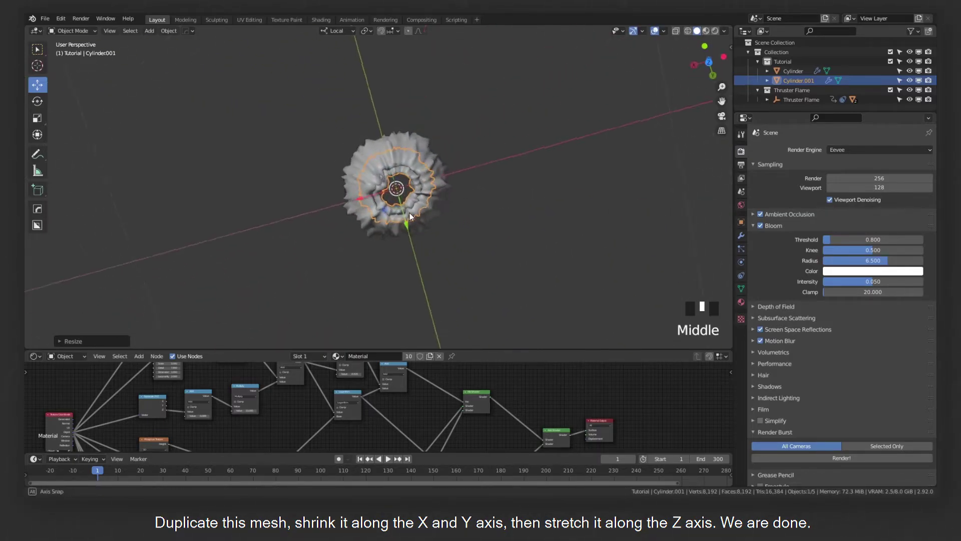
left_click(467, 147)
scroll(518, 145, "up", 2)
- Examine the layered inner and outer flame meshes in material preview shading from different angles and distances
key("z")
mouse_move(537, 197)
middle_mouse_down()
mouse_move(485, 171)
mouse_move(476, 227)
mouse_move(534, 161)
mouse_move(410, 216)
mouse_move(479, 199)
mouse_move(455, 215)
mouse_move(350, 224)
mouse_move(422, 217)
middle_mouse_up()
left_click(485, 171)
scroll(458, 162, "up", 2)
scroll(495, 158, "up", 2)
scroll(469, 195, "down", 1)
scroll(433, 200, "down", 2)
- Scale down the inner flame mesh's top edge loop to sharpen its tip, and show the flame in material preview shading
key("z")
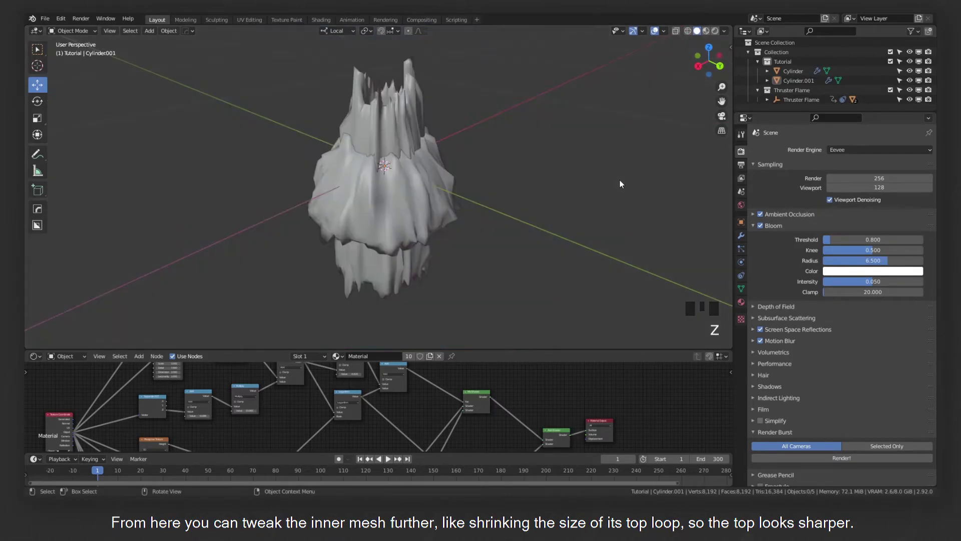
left_click(410, 97)
key("Tab")
middle_click_drag(445, 118, 440, 142, "shift")
key("2")
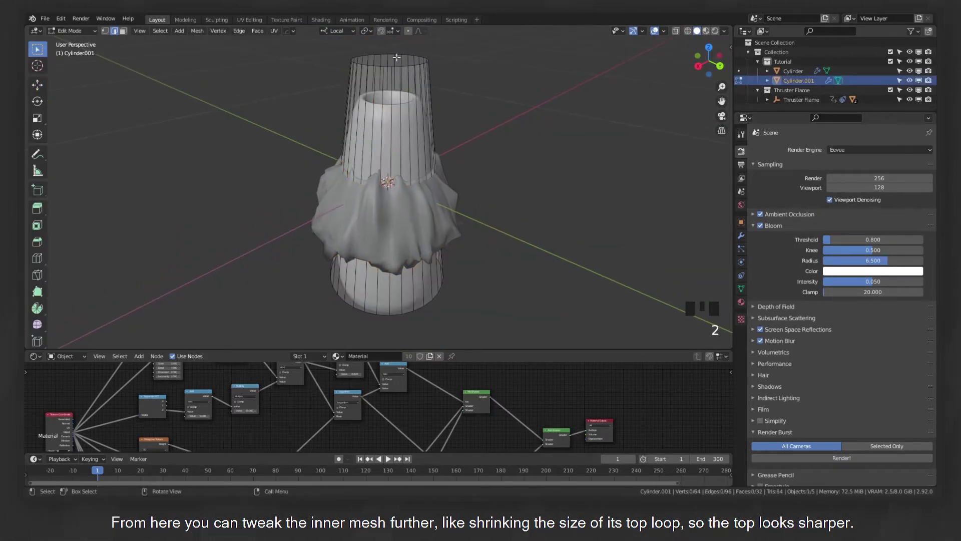
key("s")
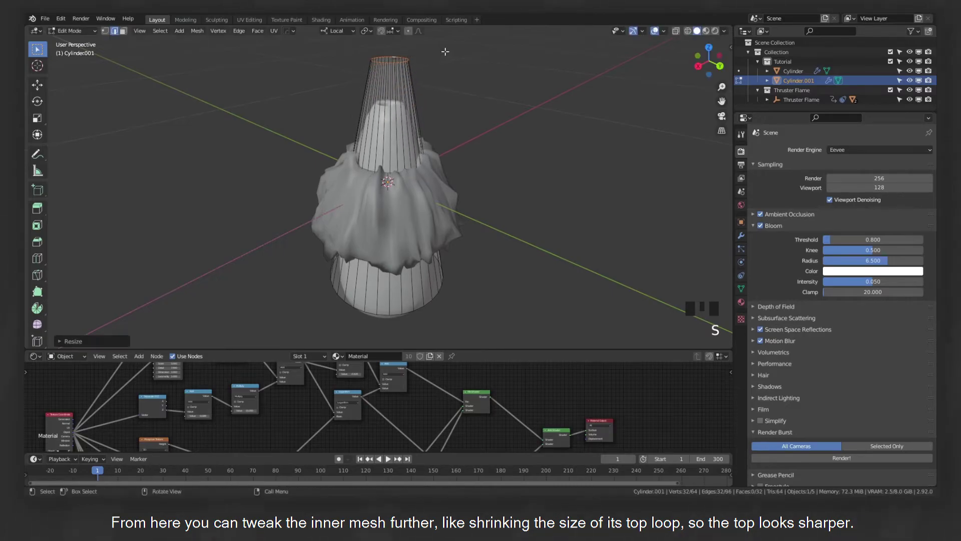
key("Tab")
key("z")
middle_click_drag(435, 187, 450, 230)
scroll(449, 231, "up", 4)
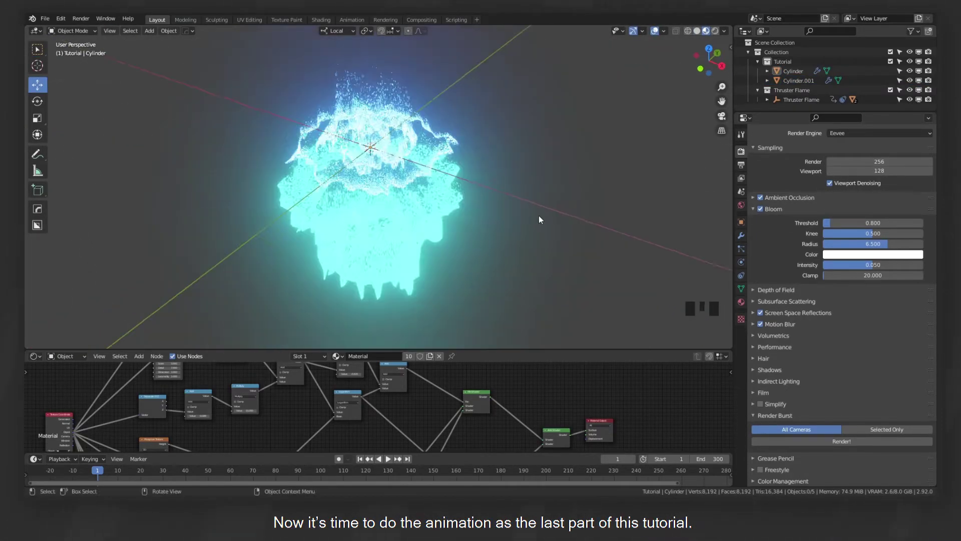
middle_click_drag(539, 215, 494, 185)
- Add a Wave modifier to the outer flame cone in solid shading and expand its Time settings
key("z")
scroll(506, 201, "down", 2)
left_click(418, 178)
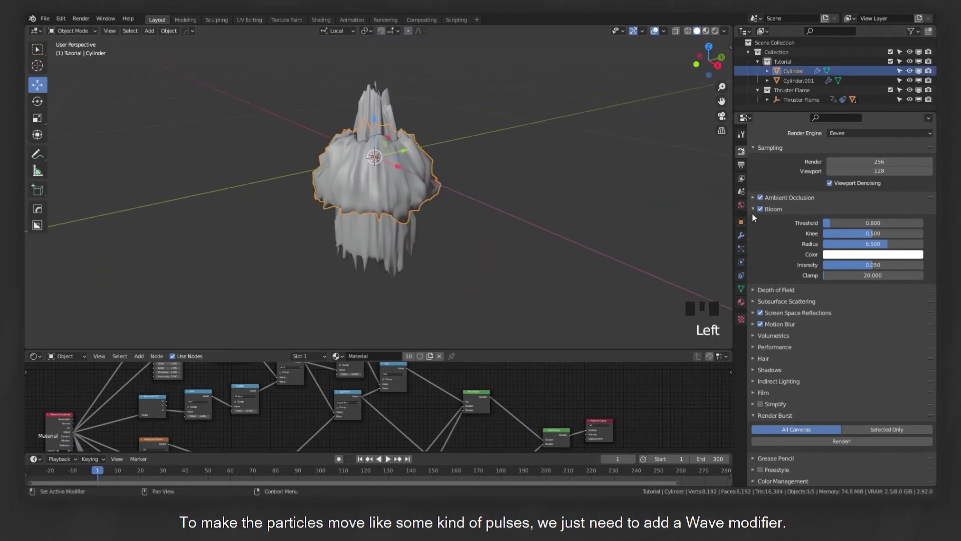
left_click(741, 236)
left_click(833, 134)
left_click(804, 317)
middle_click_drag(824, 475, 824, 329)
left_click(762, 470)
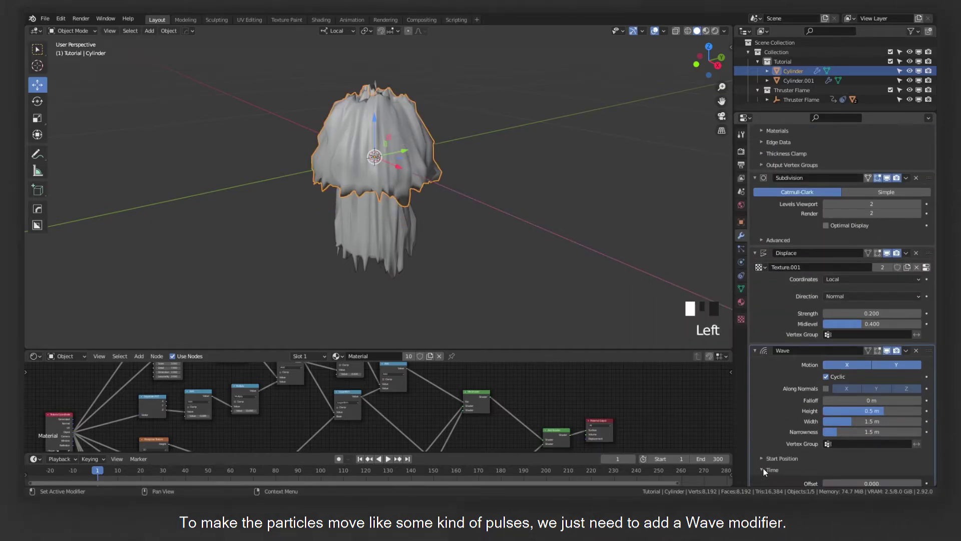
- Set the outer cone's Wave height to 0.4 m and speed to 0.4, and play the animation in material preview
double_click(874, 411)
type("0.")
middle_click_drag(858, 435, 886, 406)
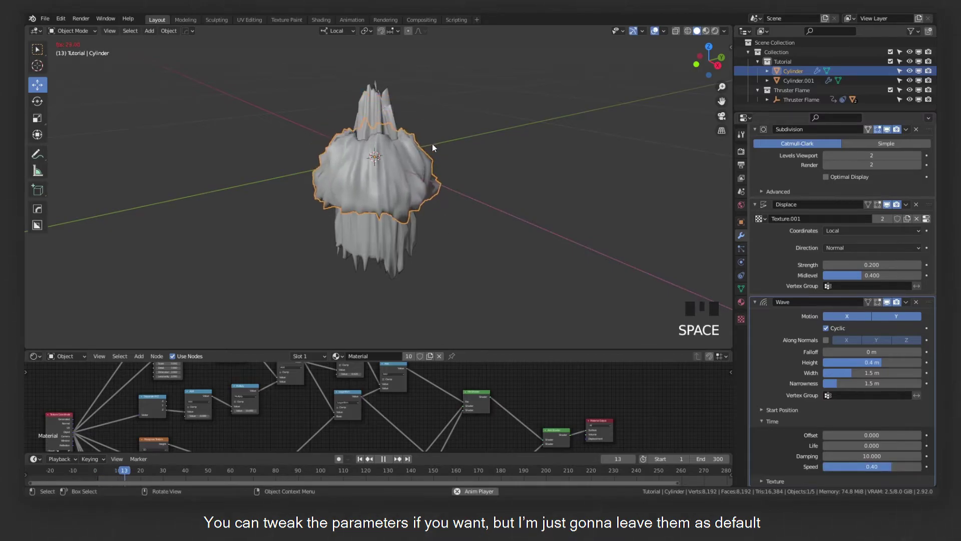
key("z")
mouse_move(433, 163)
middle_mouse_down()
mouse_move(432, 211)
mouse_move(442, 142)
mouse_move(414, 161)
mouse_move(445, 148)
middle_mouse_up()
scroll(444, 148, "down", 1)
- Switch to solid shading and add a Wave modifier to the inner flame mesh
key("z")
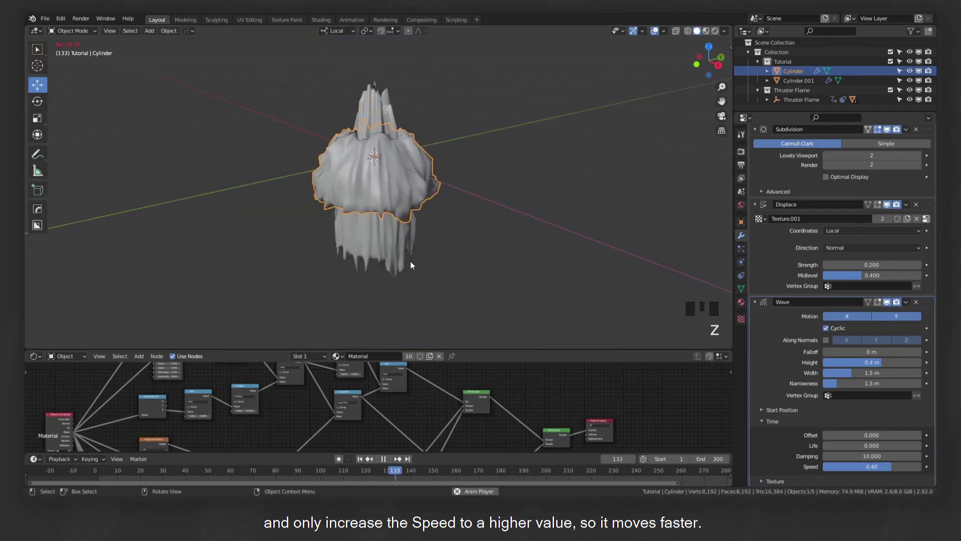
left_click(388, 232)
left_click(833, 132)
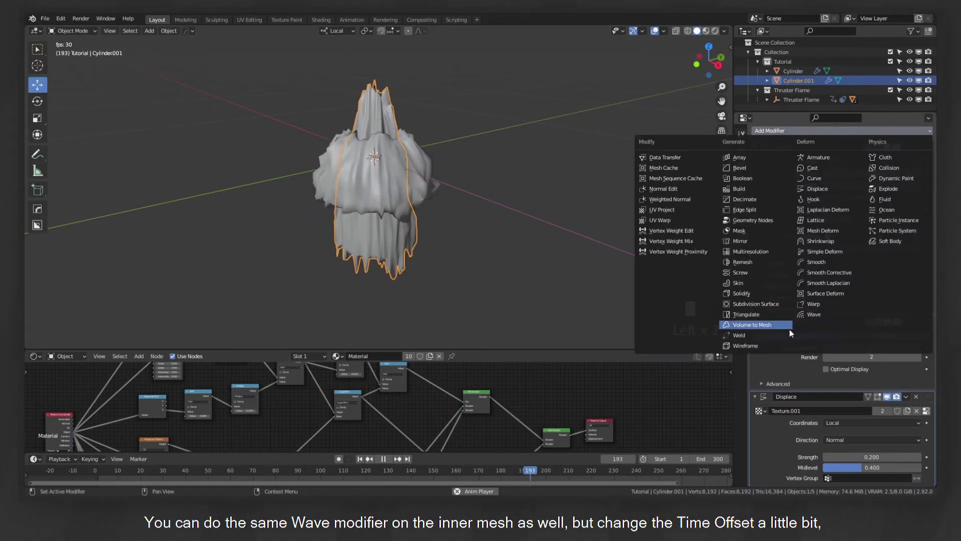
left_click(814, 315)
middle_click_drag(814, 315, 800, 421)
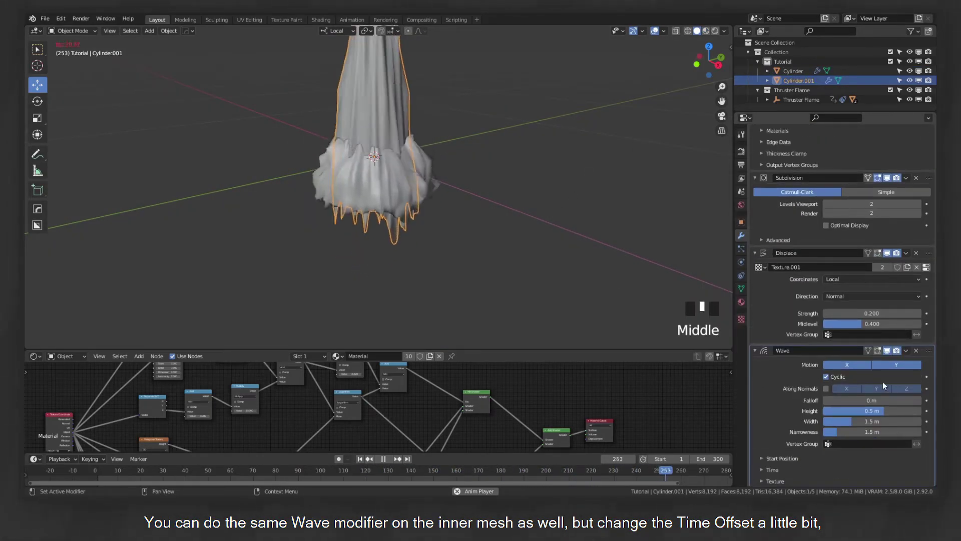
- Set the inner mesh's Wave time offset to 0.5 and speed to 0.4, and play the animation in material preview
left_click(770, 471)
middle_click_drag(842, 453, 852, 398)
double_click(882, 467)
type("0")
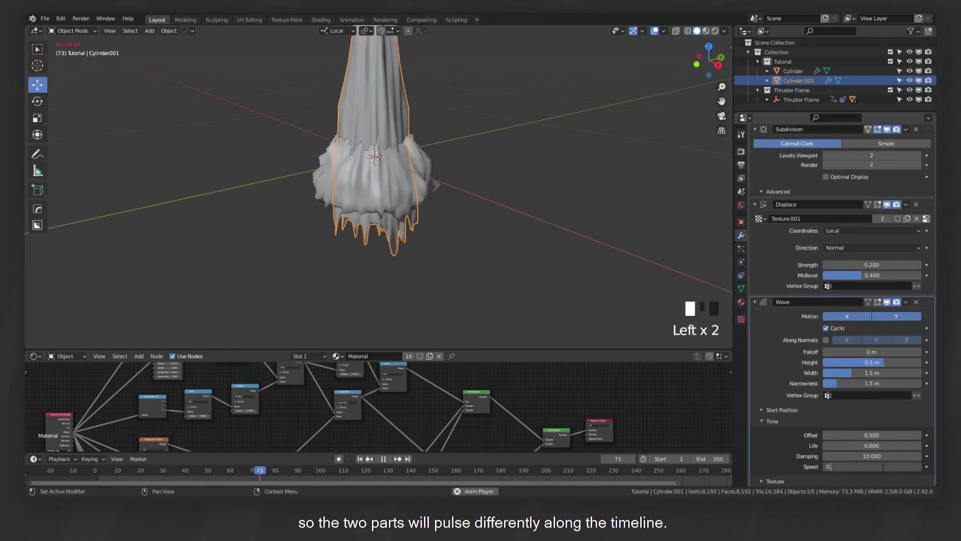
type("za")
middle_click_drag(455, 212, 456, 230)
key("space")
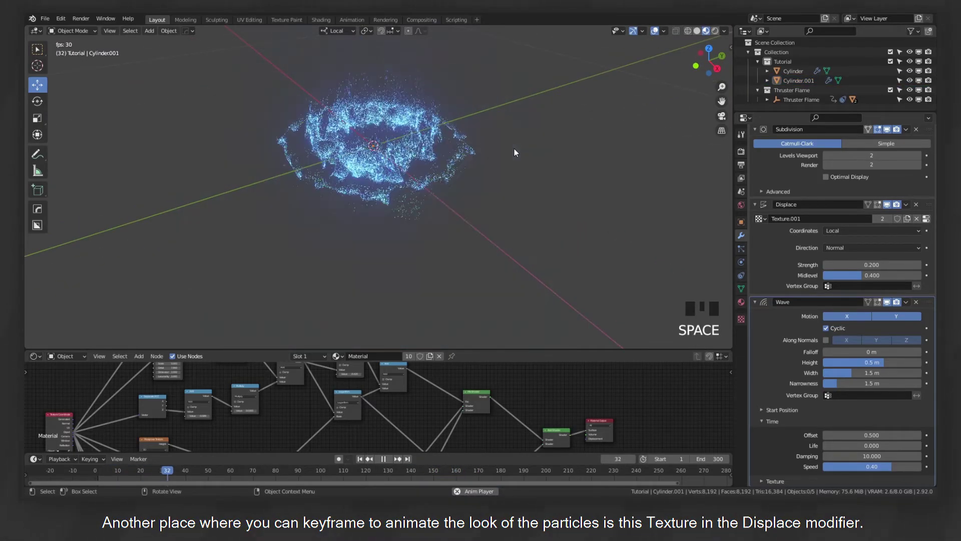
middle_click_drag(515, 148, 465, 167)
- Insert a keyframe on the Distorted Noise amount of the outer cone's Displace texture
left_click(467, 168)
middle_click_drag(848, 260, 852, 298)
left_click(927, 256)
key("i")
- Split the node editor area and turn the new part into a Graph Editor
left_click_drag(34, 349, 321, 341)
left_click(34, 310)
left_click(157, 367)
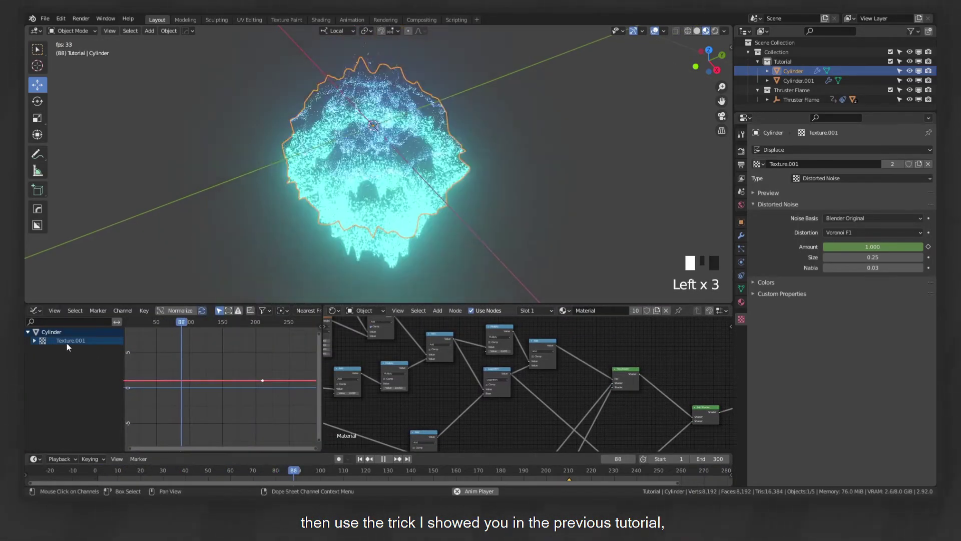
- Select the texture's Distortion Amount curve in the Graph Editor and add a Noise modifier to it
left_click(34, 340)
left_click(65, 350)
key("n")
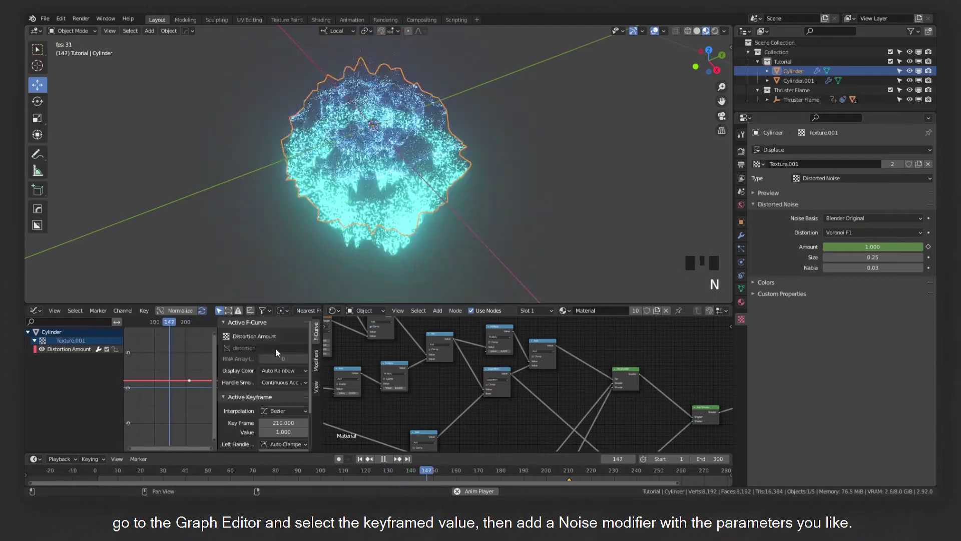
left_click(316, 361)
left_click(253, 389)
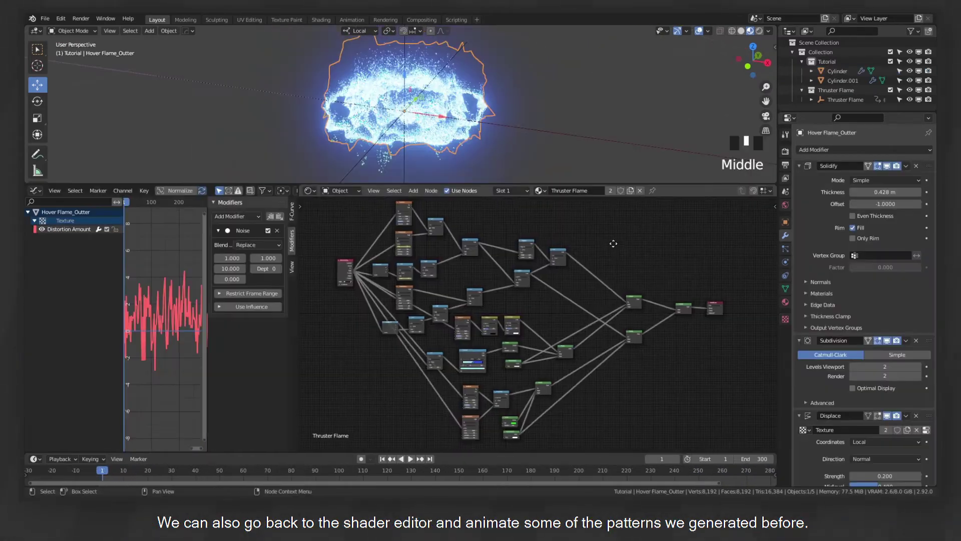
- Preview the Add node that positions the flame's black-and-white boundary, and undo the trial change to its value
middle_click_drag(581, 210, 624, 249)
scroll(465, 257, "up", 3)
middle_click_drag(464, 257, 447, 311)
scroll(474, 287, "down", 4)
scroll(540, 291, "up", 2)
left_click(477, 288, "ctrl+shift")
scroll(521, 307, "up", 1)
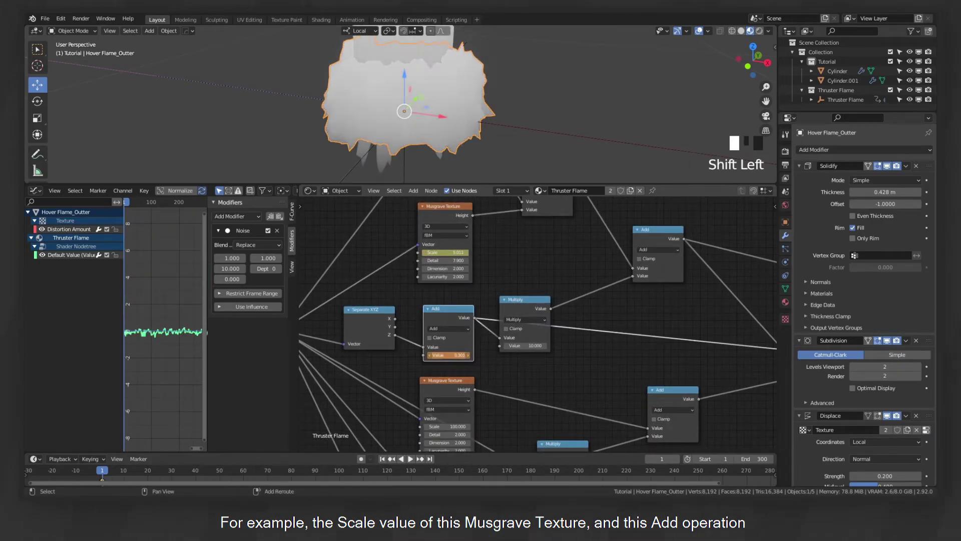
key("ctrl+z")
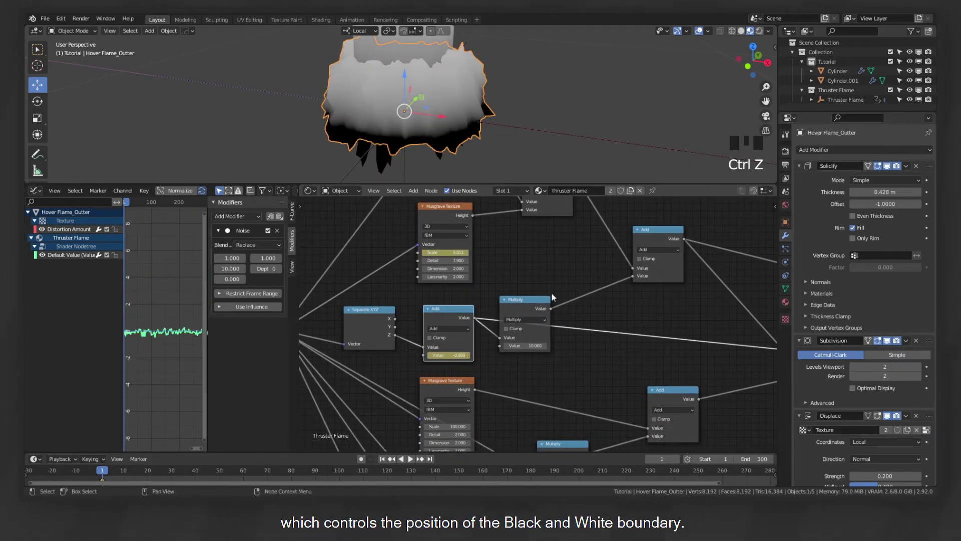
scroll(551, 293, "down", 10)
middle_click_drag(559, 289, 613, 326)
scroll(716, 353, "down", 5)
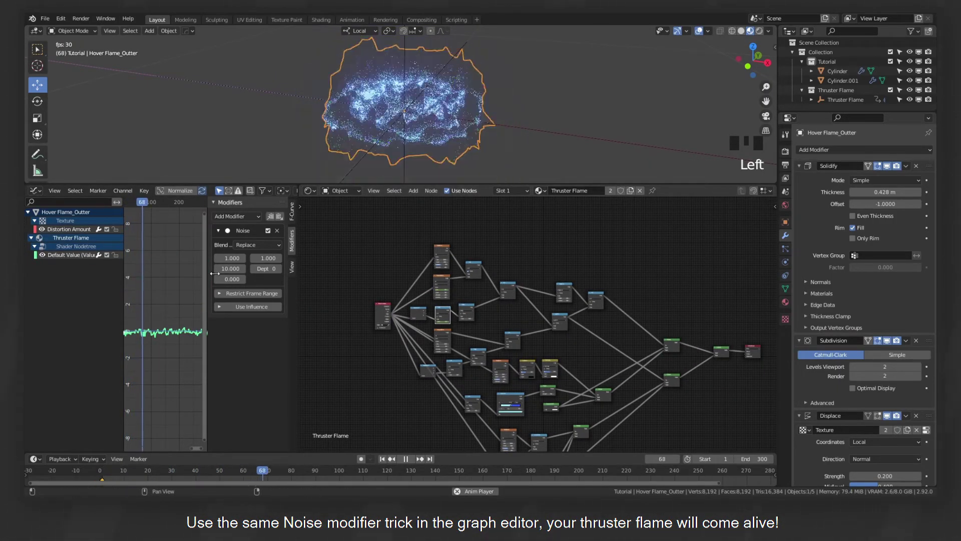
- Show the Thruster collection in the viewport and view the playing flame animation together with it
middle_click_drag(581, 252, 504, 237)
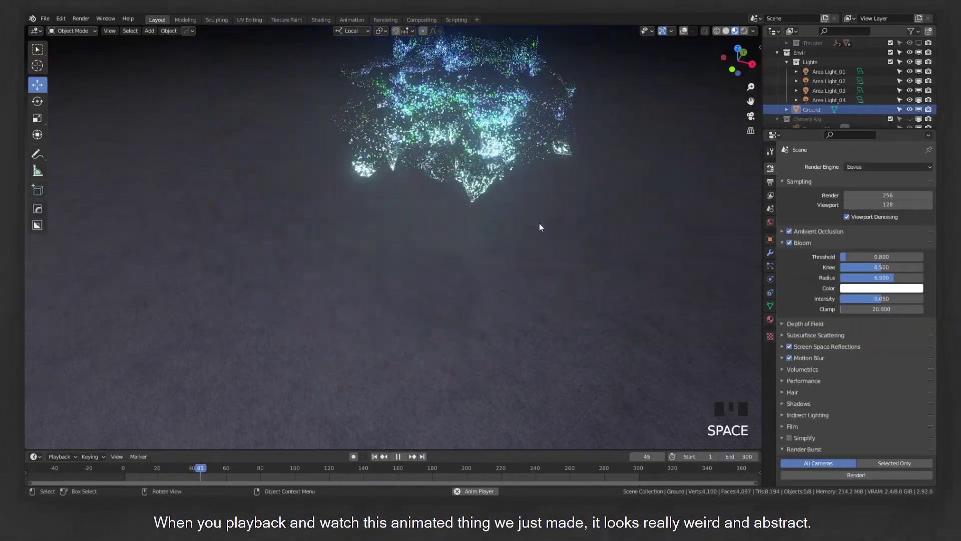
middle_click_drag(539, 225, 559, 245)
scroll(502, 277, "up", 3)
left_click(919, 43)
scroll(540, 229, "down", 4)
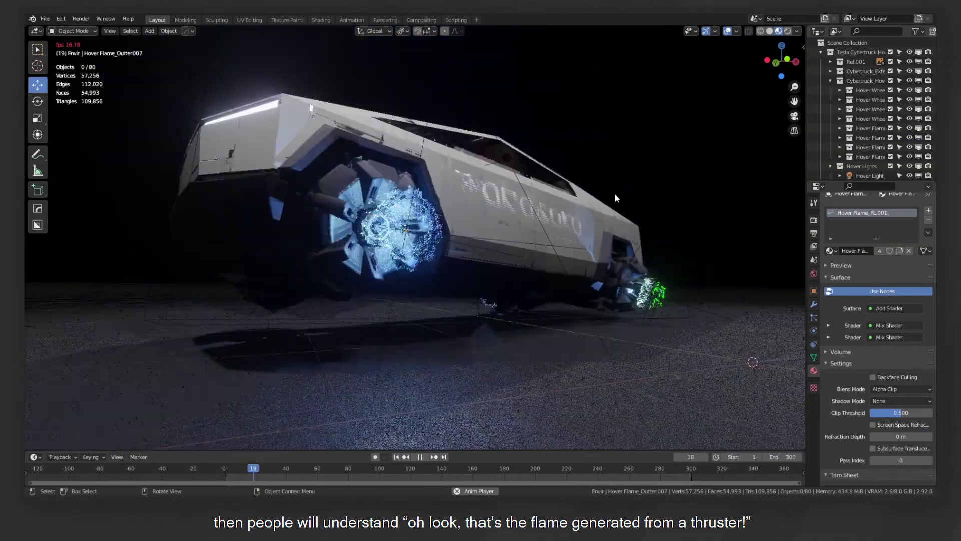
- Examine the animated thruster flames on the hovering Cybertruck's wheels during playback
mouse_move(615, 198)
middle_mouse_down()
mouse_move(627, 195)
mouse_move(587, 199)
mouse_move(615, 194)
middle_mouse_up()
scroll(615, 194, "up", 3)
scroll(608, 199, "down", 3)
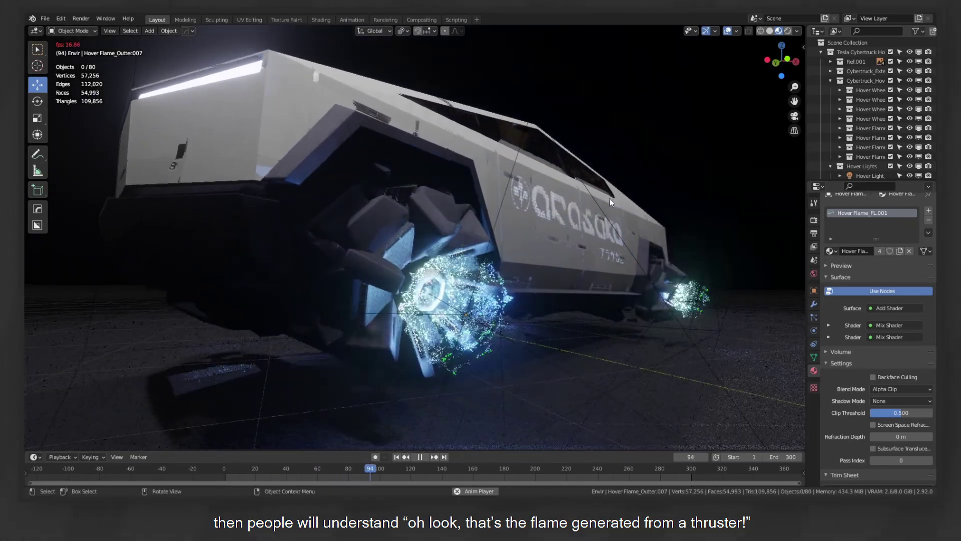